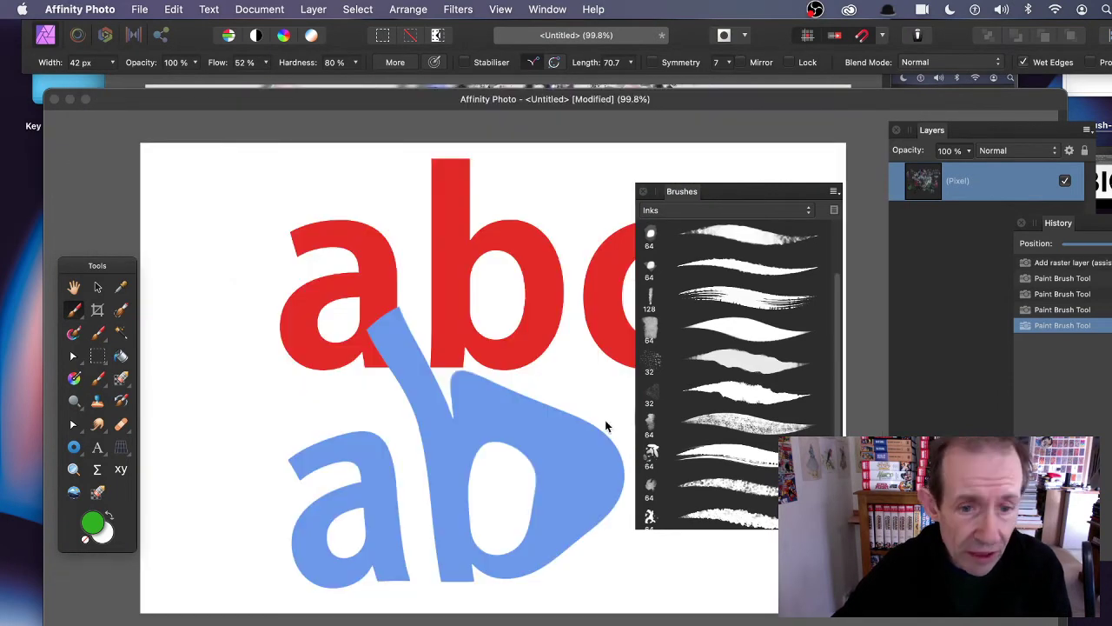
Delete the blue lettering and the red abc text from the canvas, and move the Brushes panel clear of the artwork.
click(391, 430)
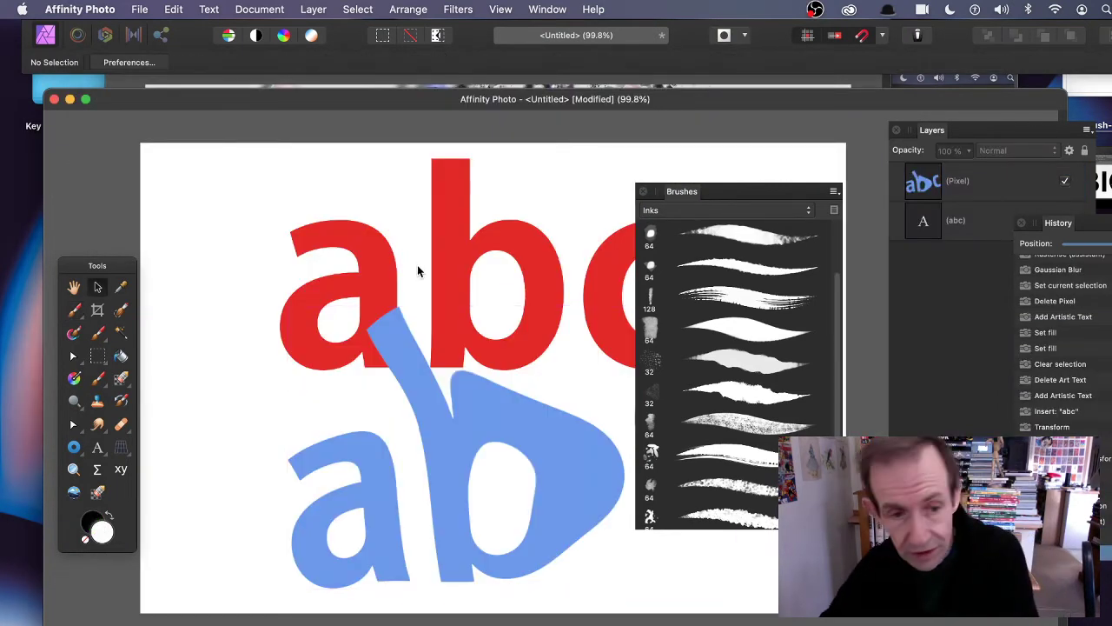
click(458, 323)
key(Delete)
key(Delete)
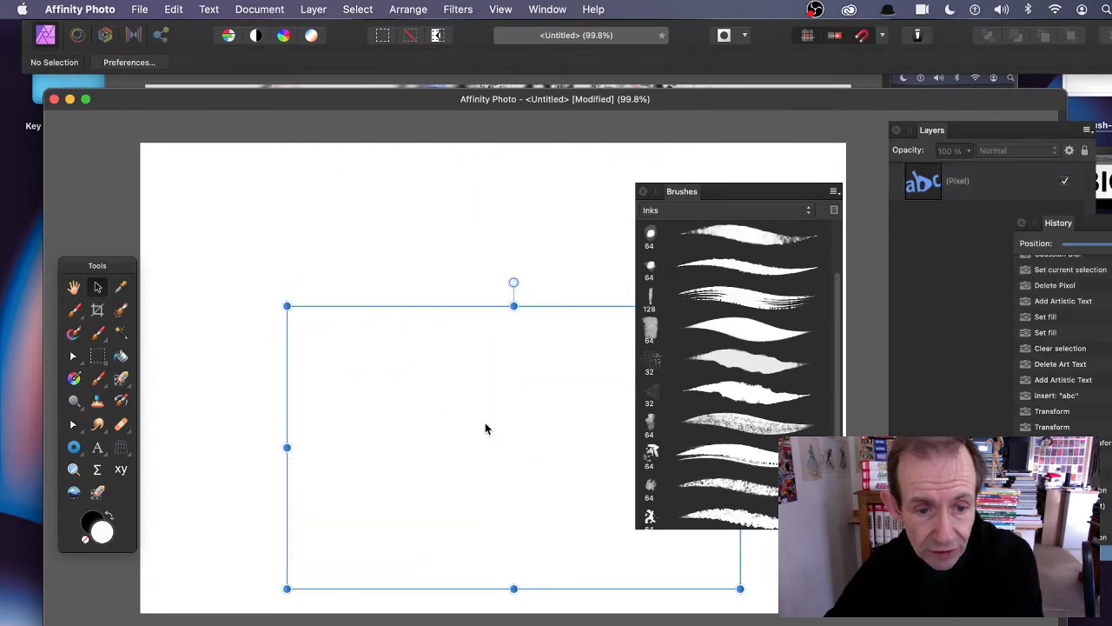
mouse_move(652, 200)
mouse_down()
mouse_move(708, 191)
mouse_move(812, 207)
mouse_up()
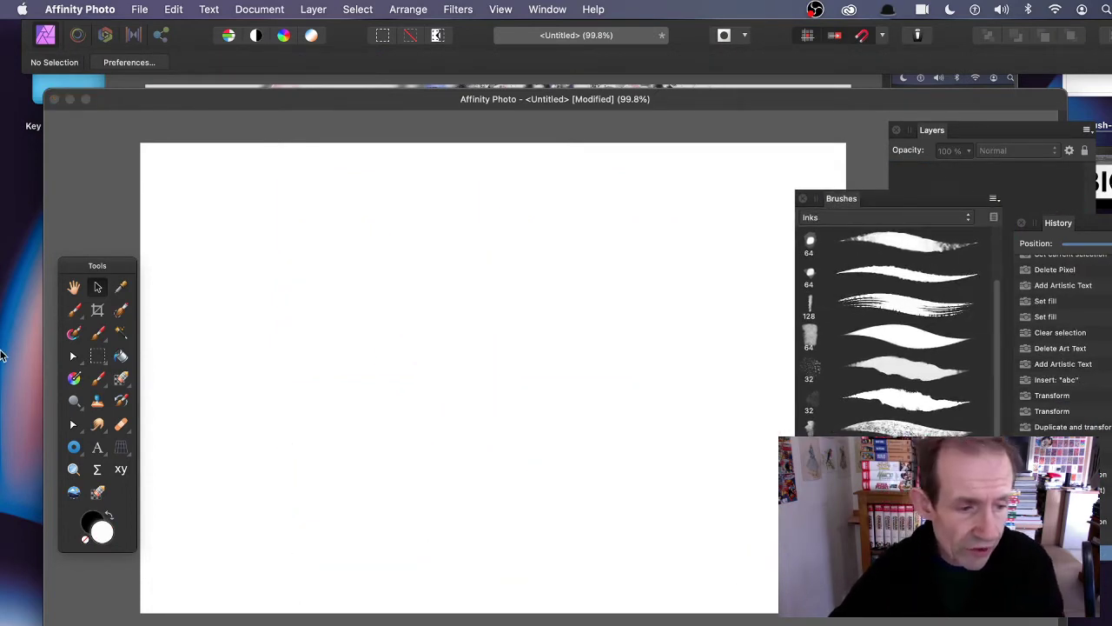
Add artistic text reading "text" on the blank canvas.
click(99, 451)
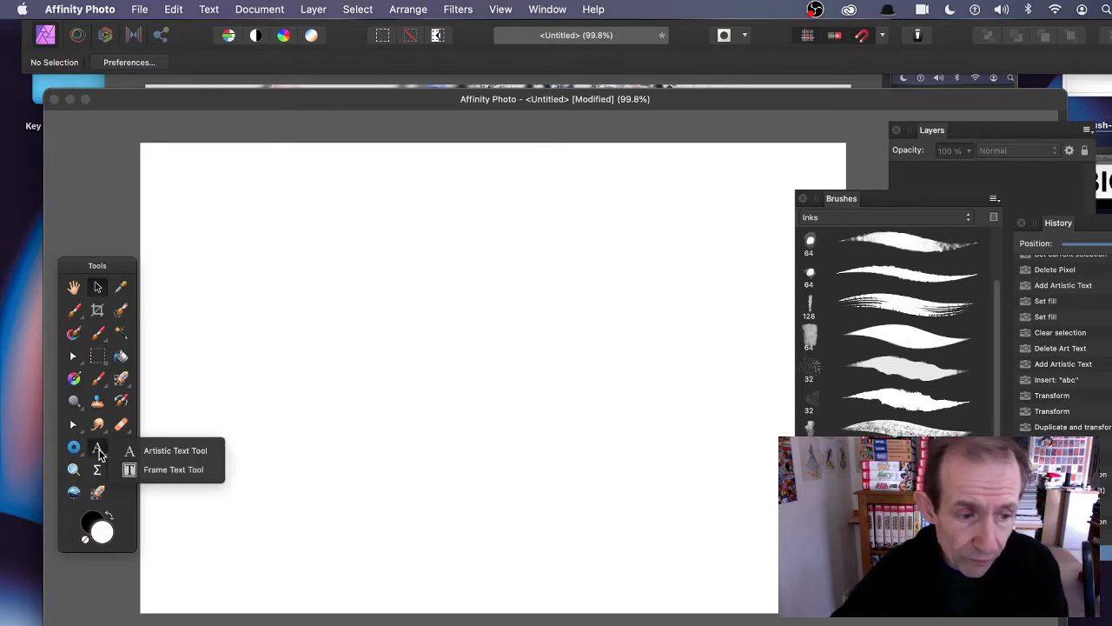
click(185, 452)
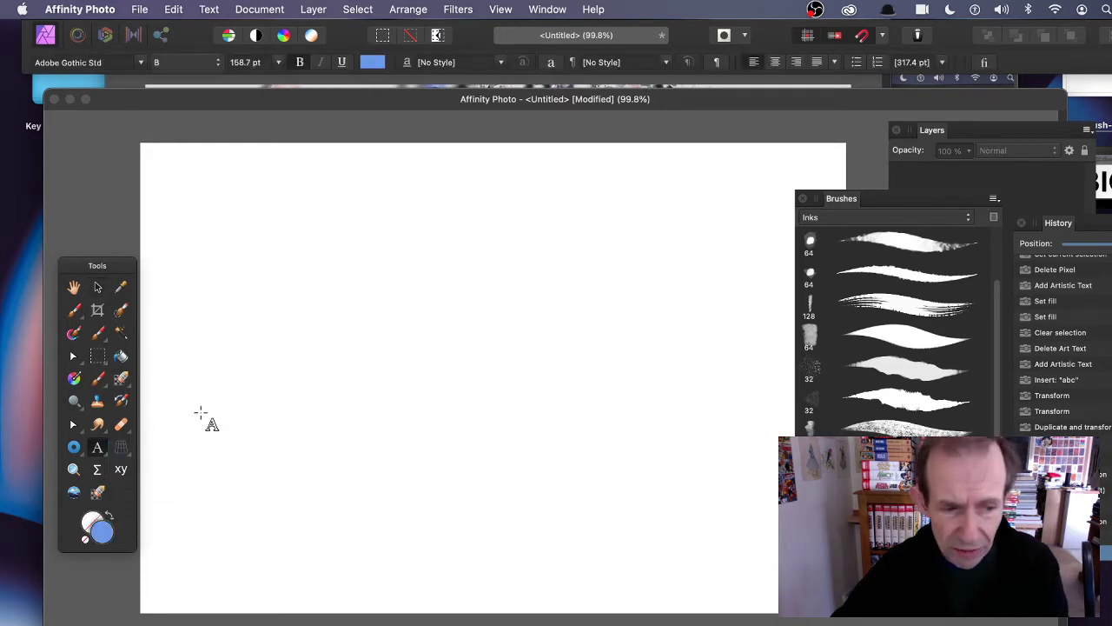
click(298, 331)
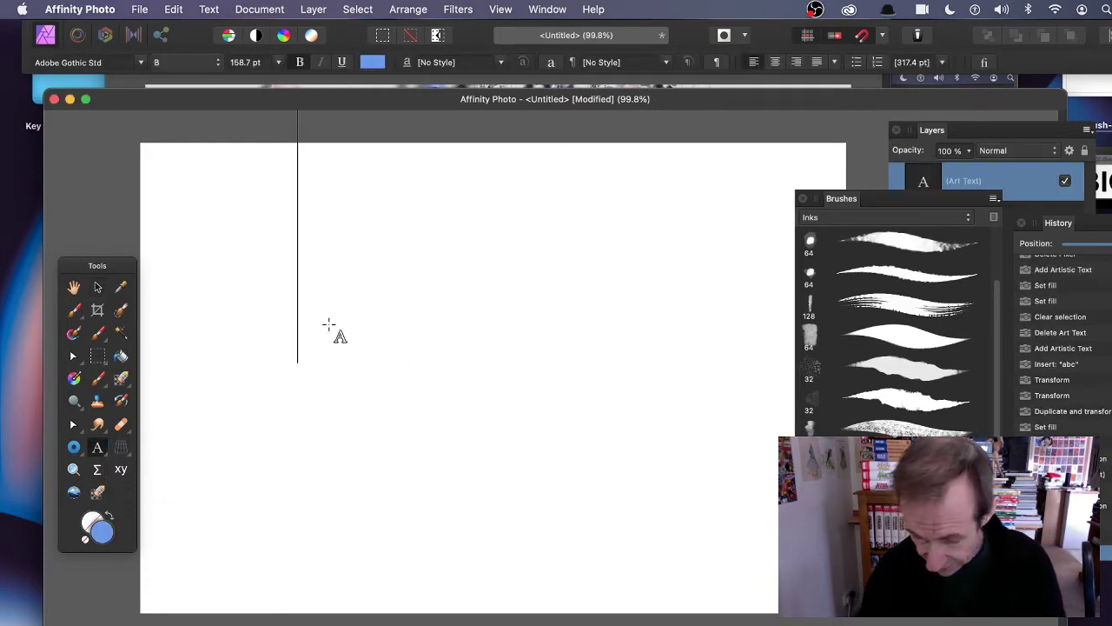
text(text)
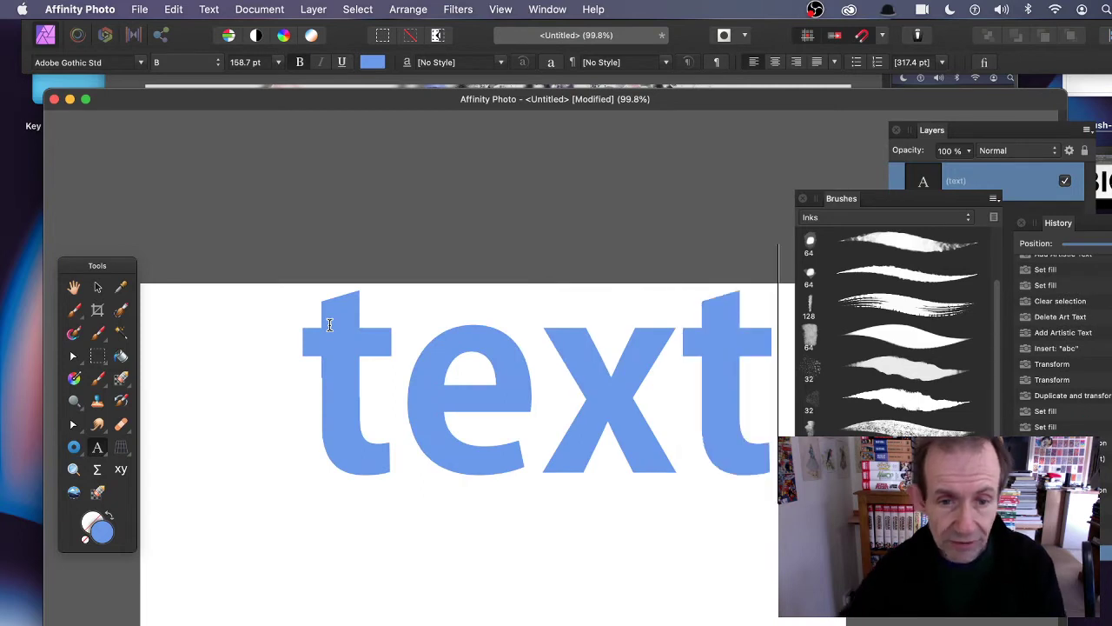
Reposition the word "text" on the canvas and scale it down proportionally to about 131.5 pt.
key(Escape)
click(100, 289)
drag(373, 340, 254, 383)
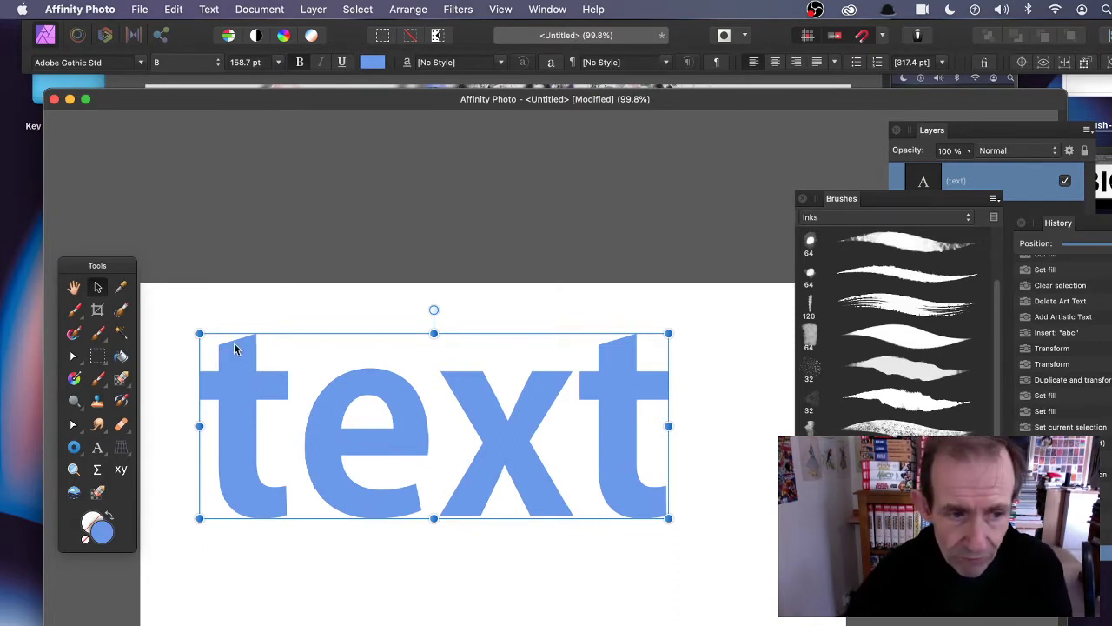
drag(187, 322, 269, 351)
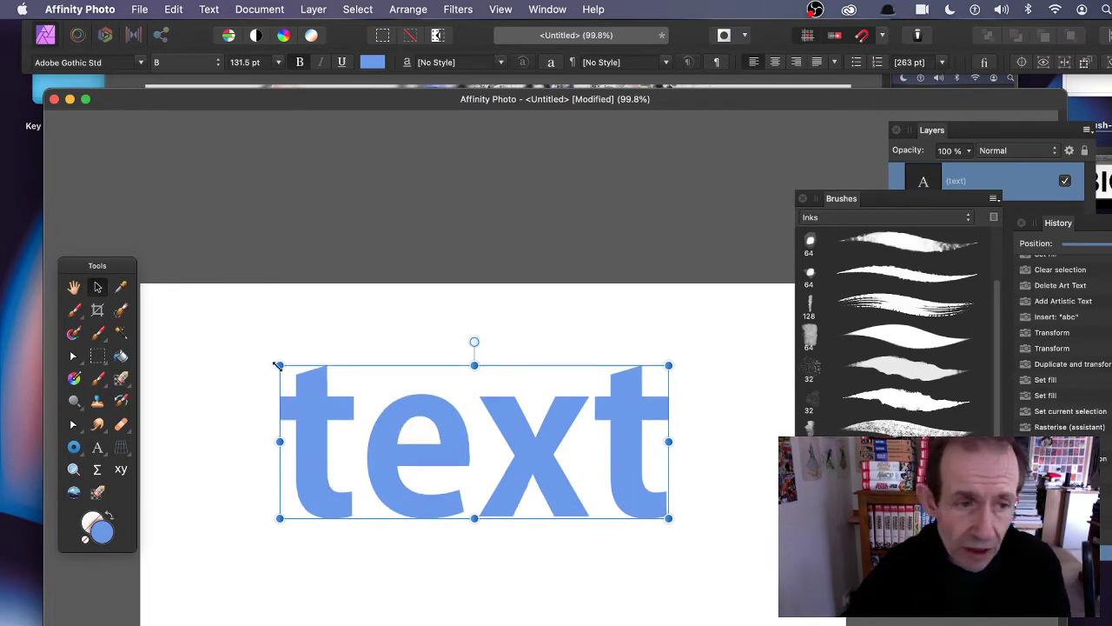
Export the whole document as a PNG named type-brush-07.png to the Desktop.
click(140, 10)
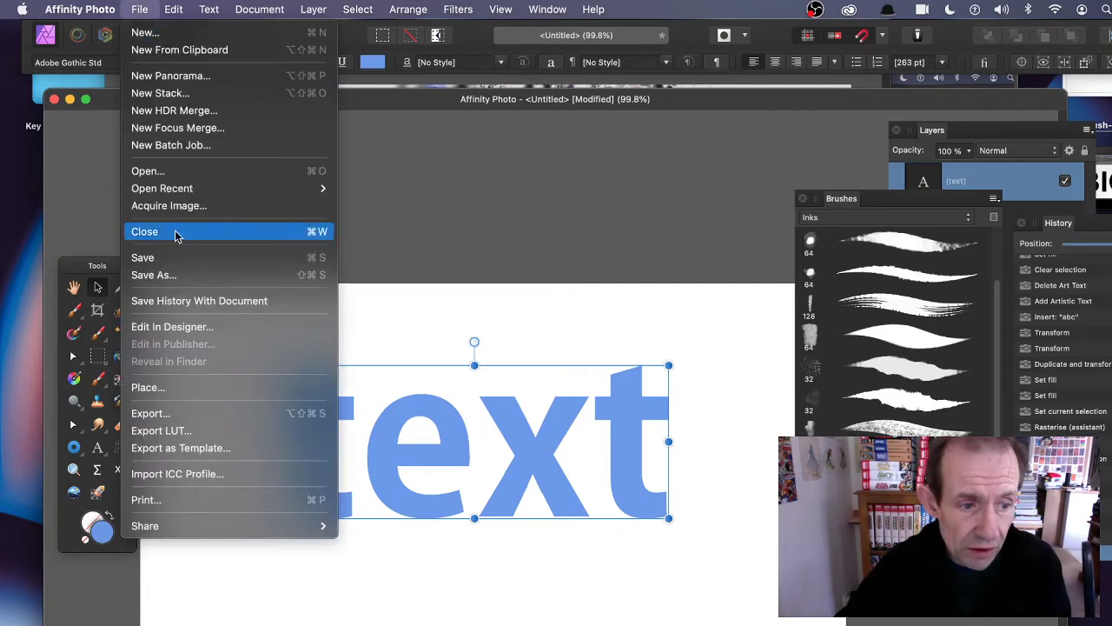
click(156, 412)
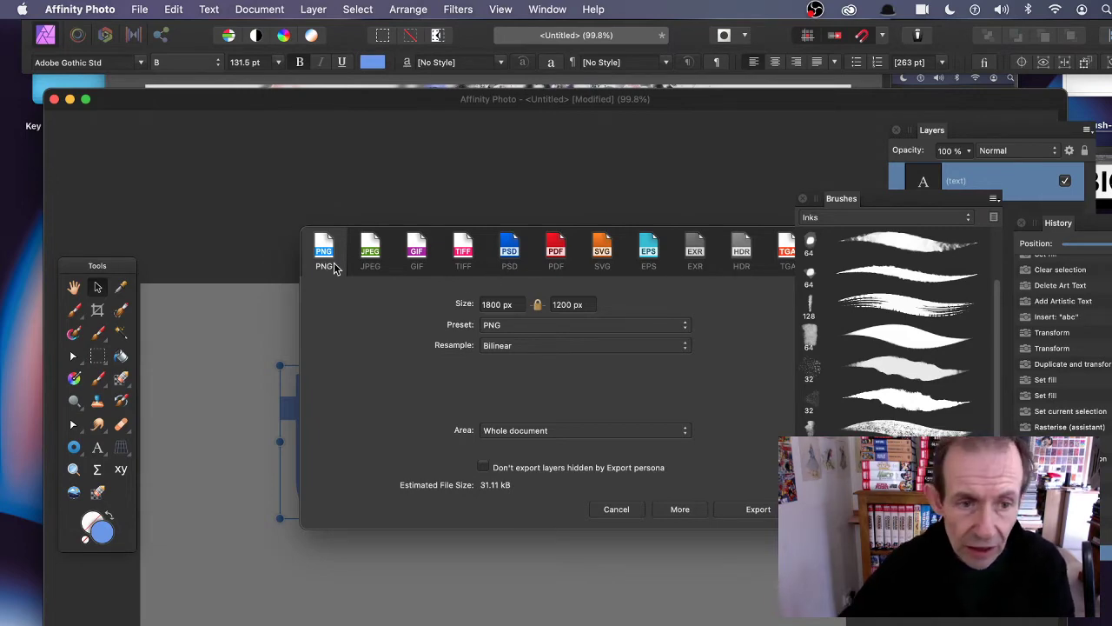
click(756, 510)
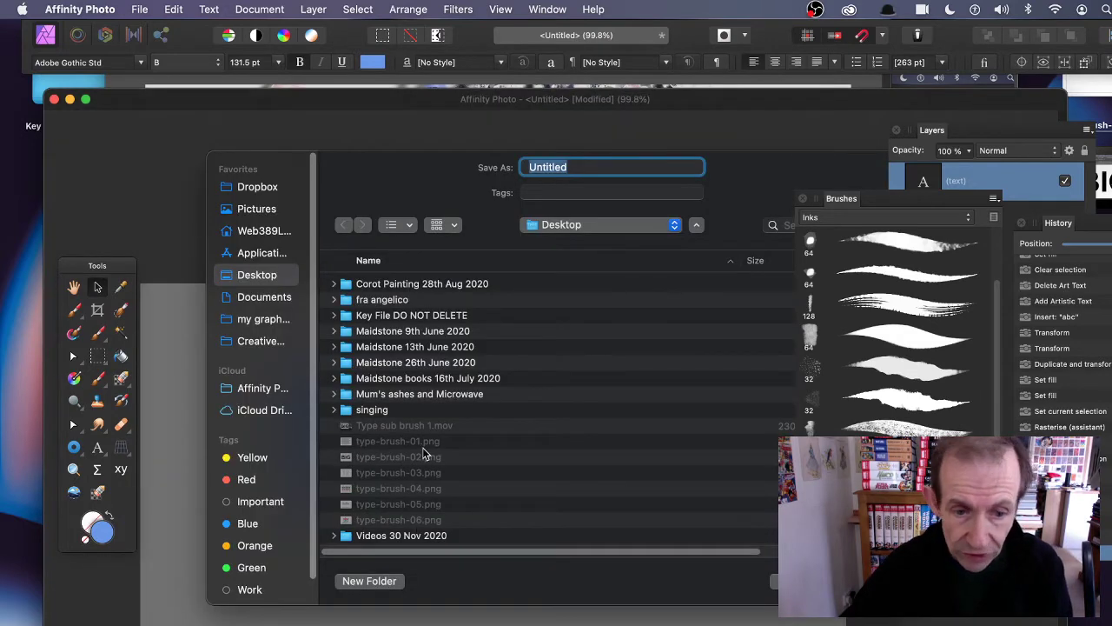
click(420, 523)
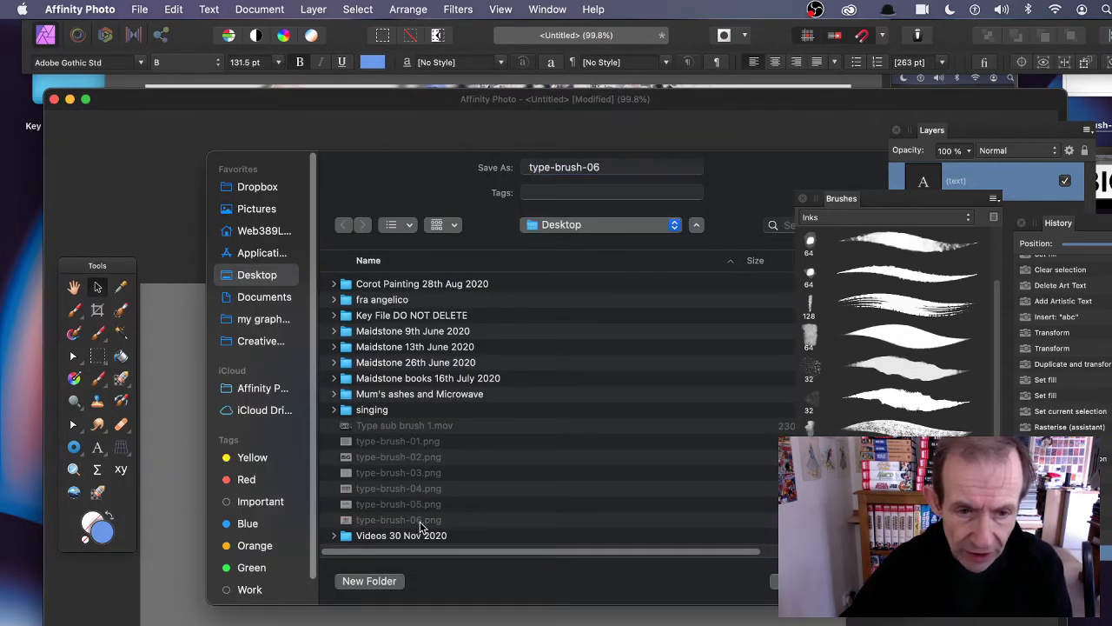
click(600, 171)
key(BackSpace)
text(7.png)
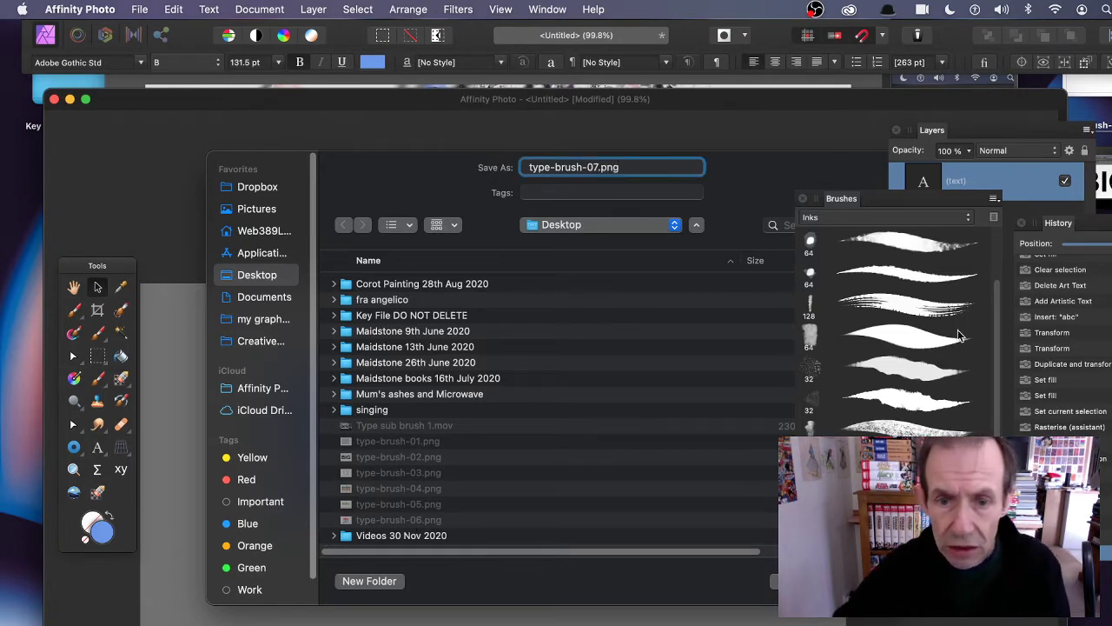
key(Return)
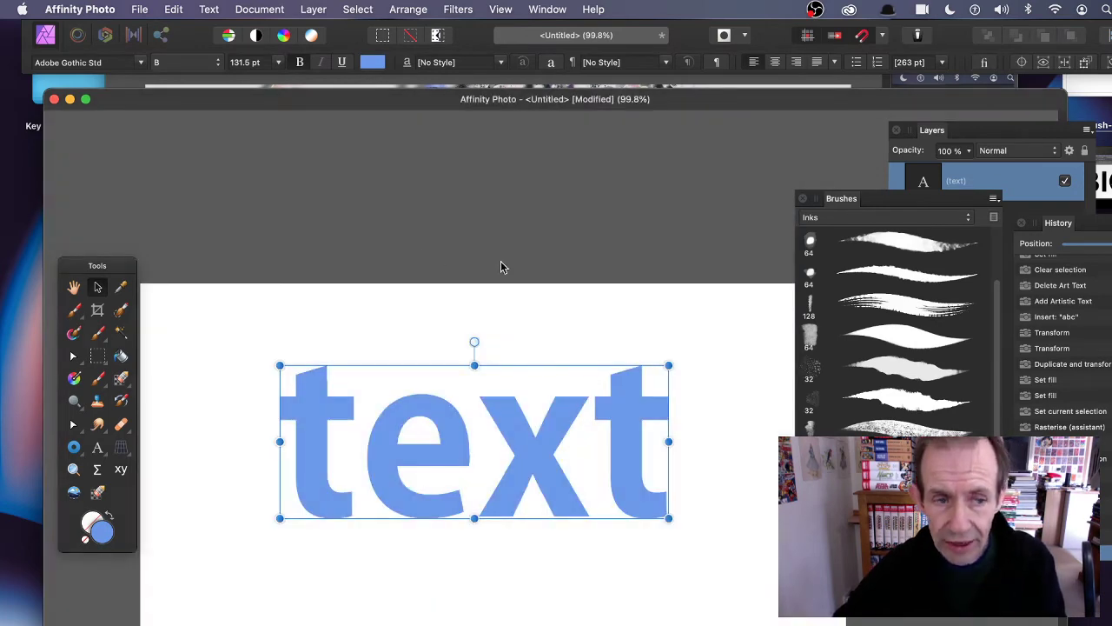
Switch to the other open document with the painted letters and roll its history back to the blank canvas.
click(374, 87)
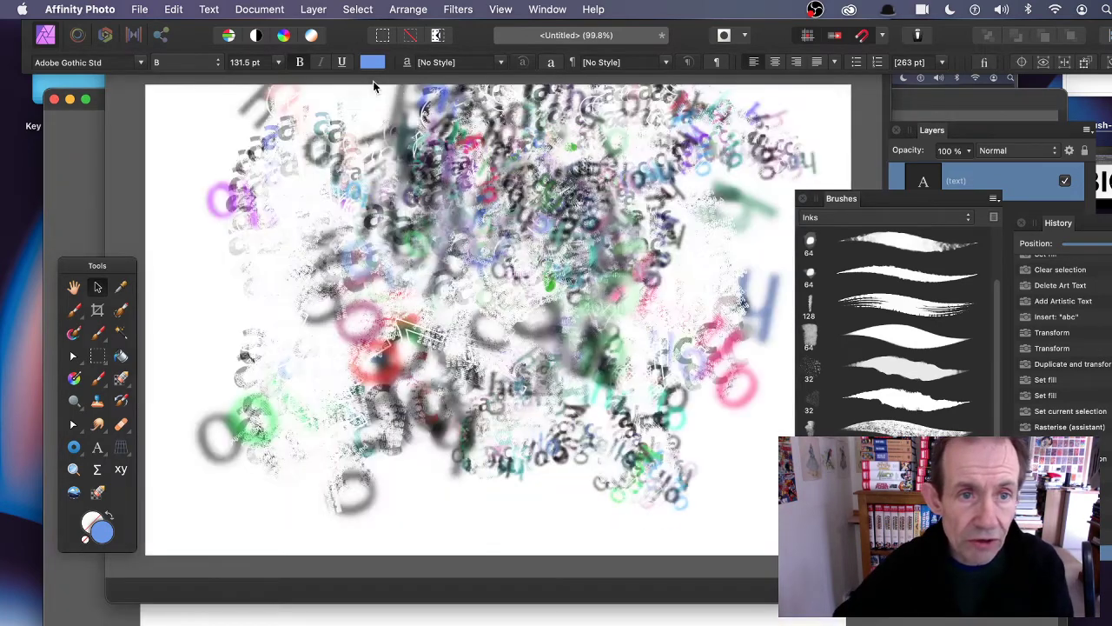
drag(1088, 248, 1049, 245)
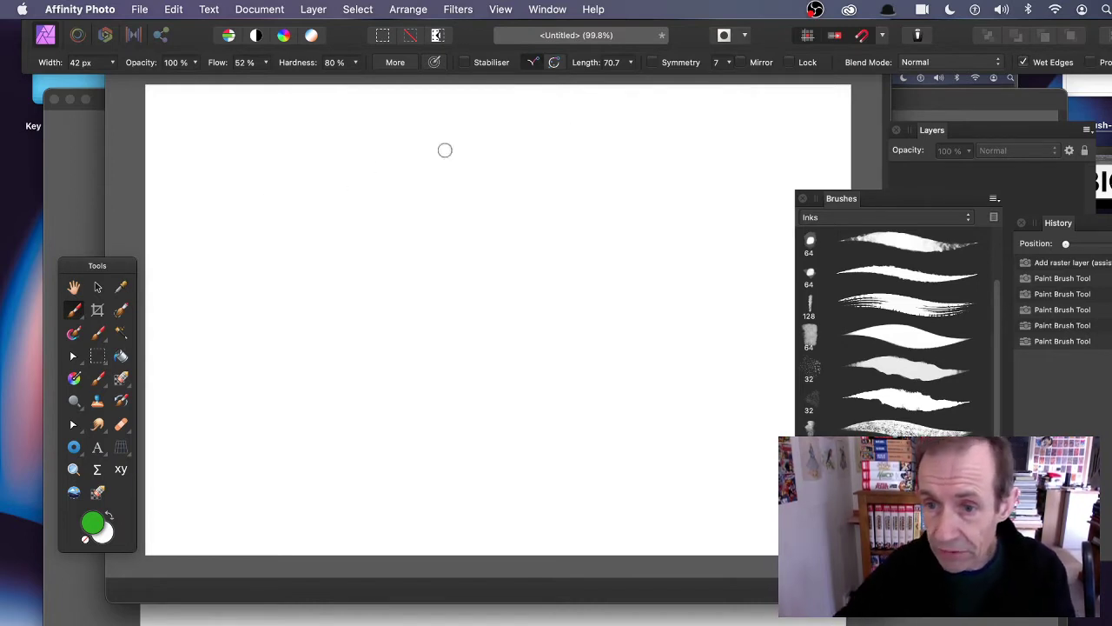
Paint a green zigzag test stroke with the 64 px Low Absorption Ink brush from the Inks category, and undo it.
click(895, 249)
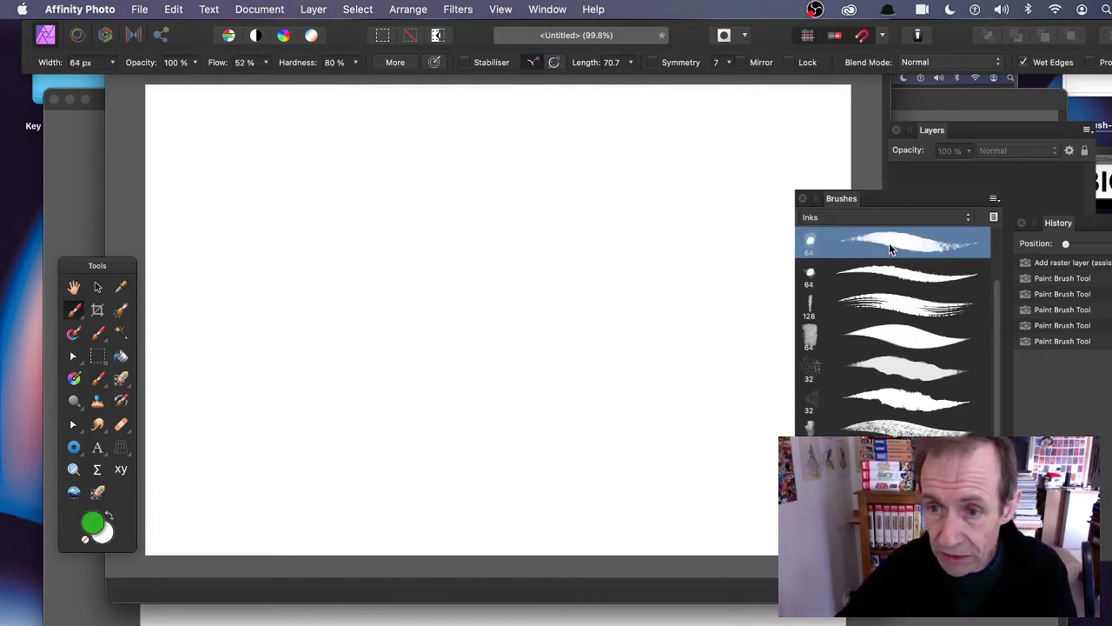
mouse_move(366, 180)
mouse_down()
mouse_move(583, 279)
mouse_move(425, 248)
mouse_move(408, 307)
mouse_move(321, 271)
mouse_up()
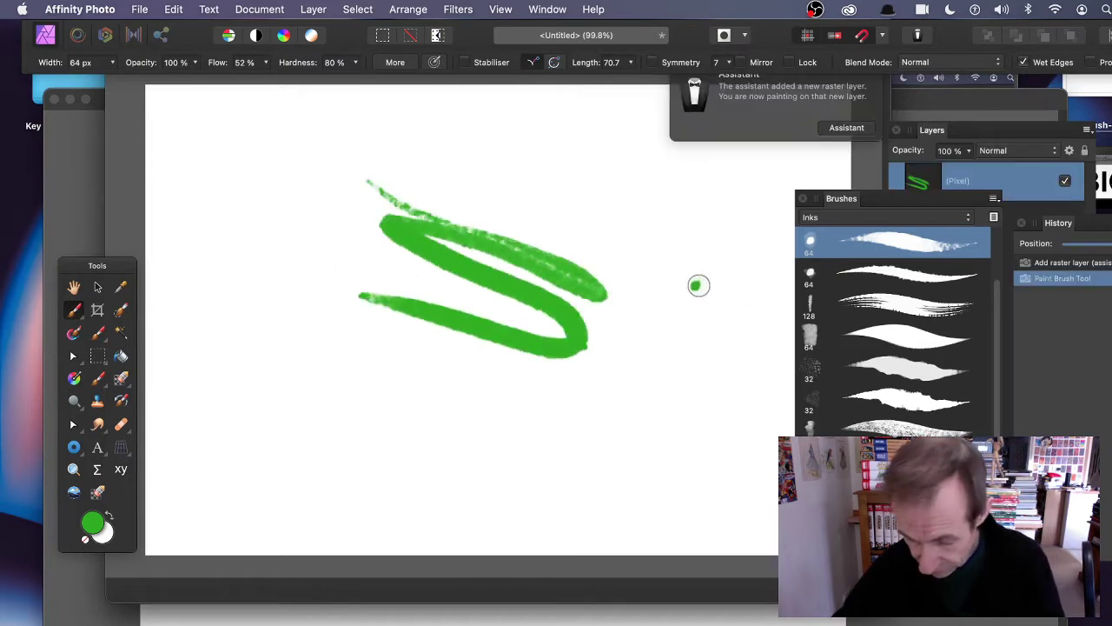
key(super+z)
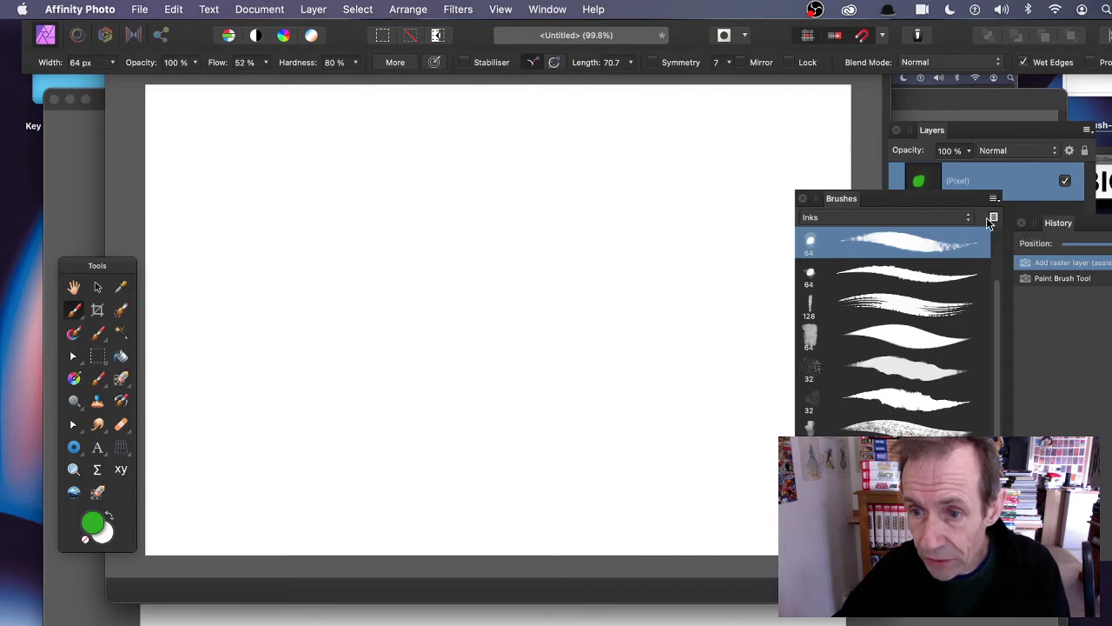
Duplicate the selected ink brush and rename the copy "text brush 1".
right_click(899, 241)
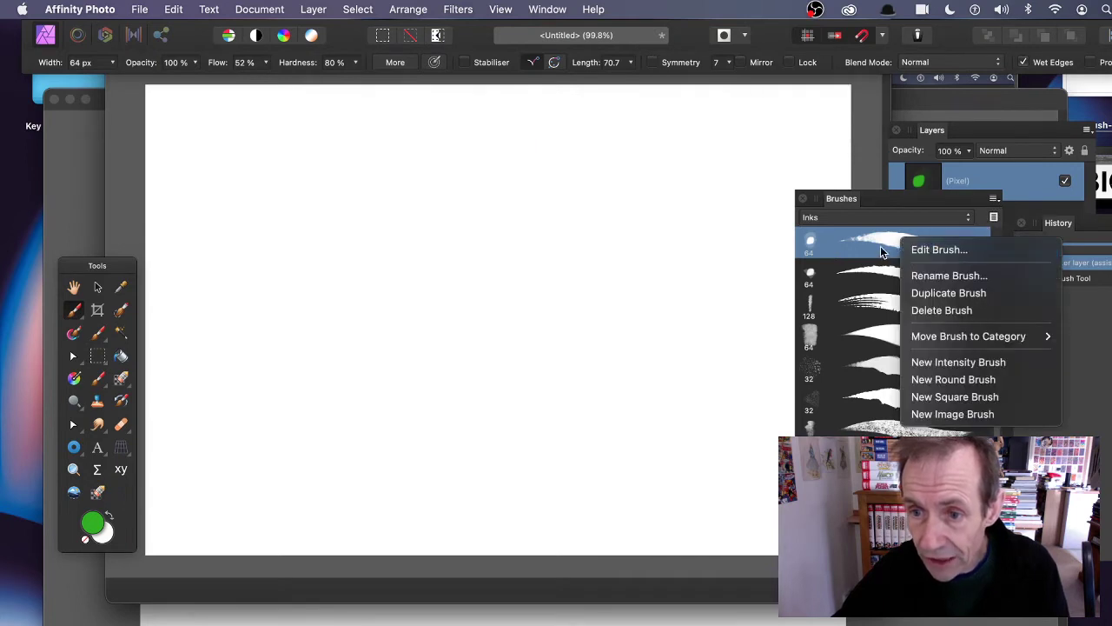
click(929, 294)
scroll(929, 293, down, 1)
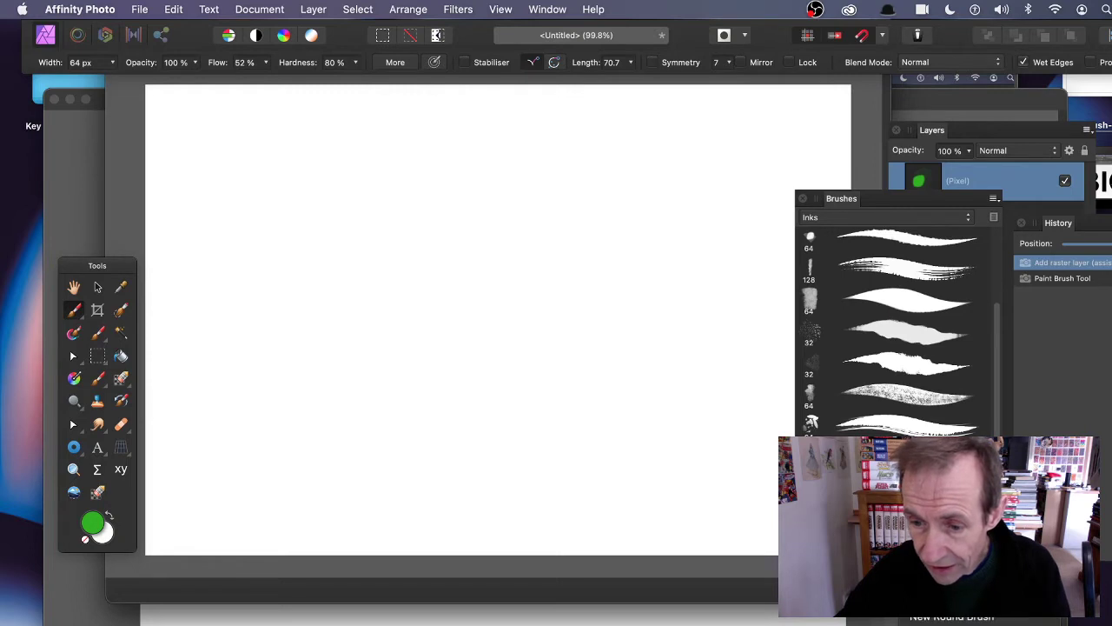
click(935, 495)
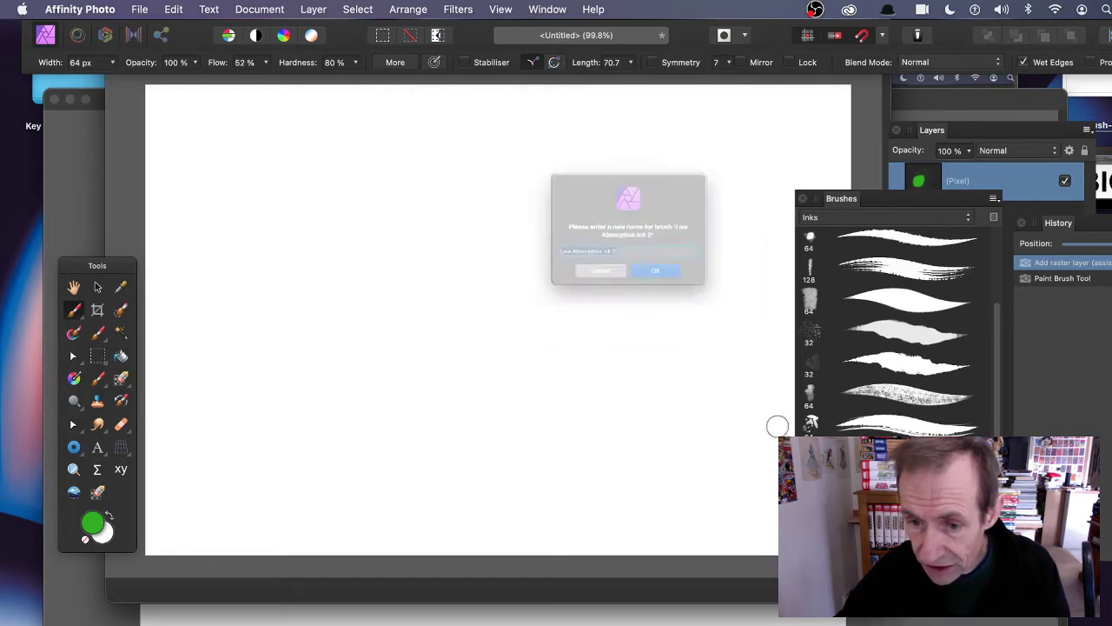
text(text)
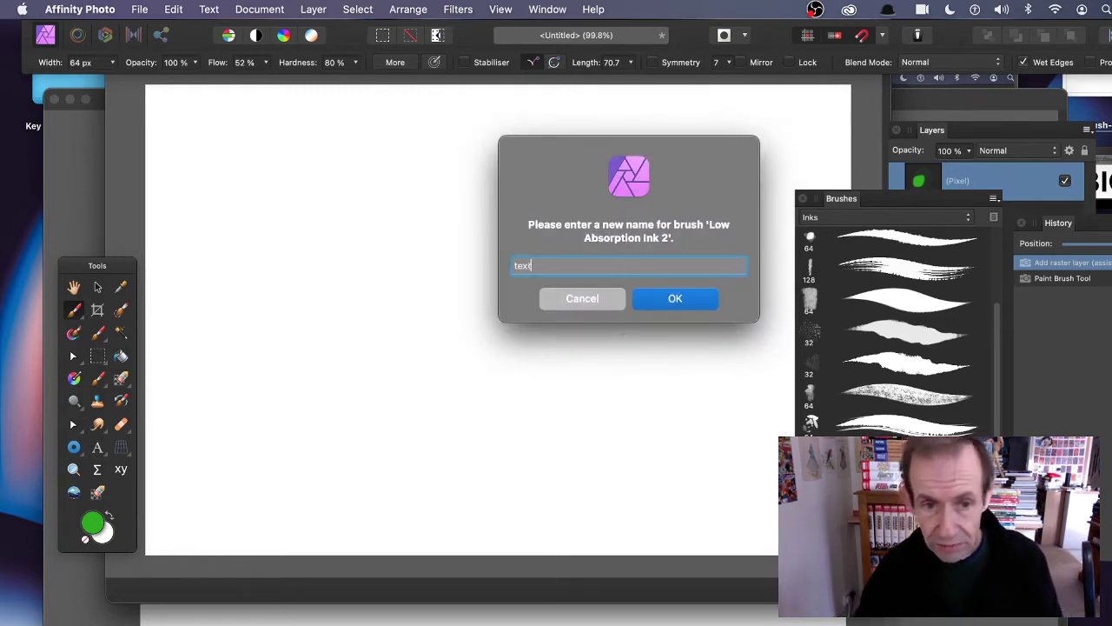
text( brush 1)
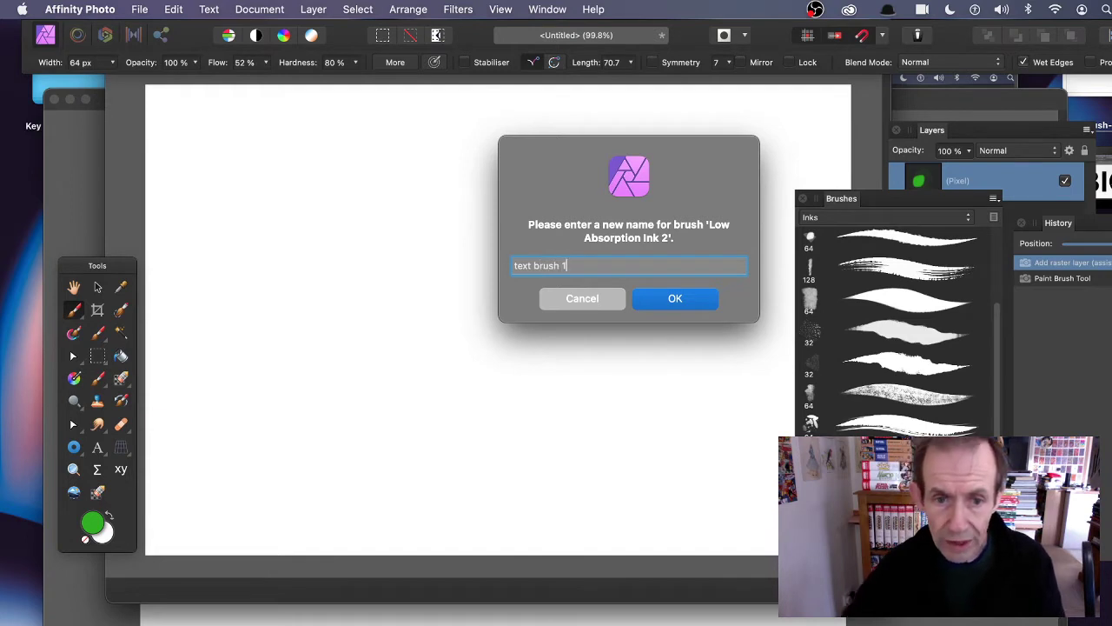
click(643, 296)
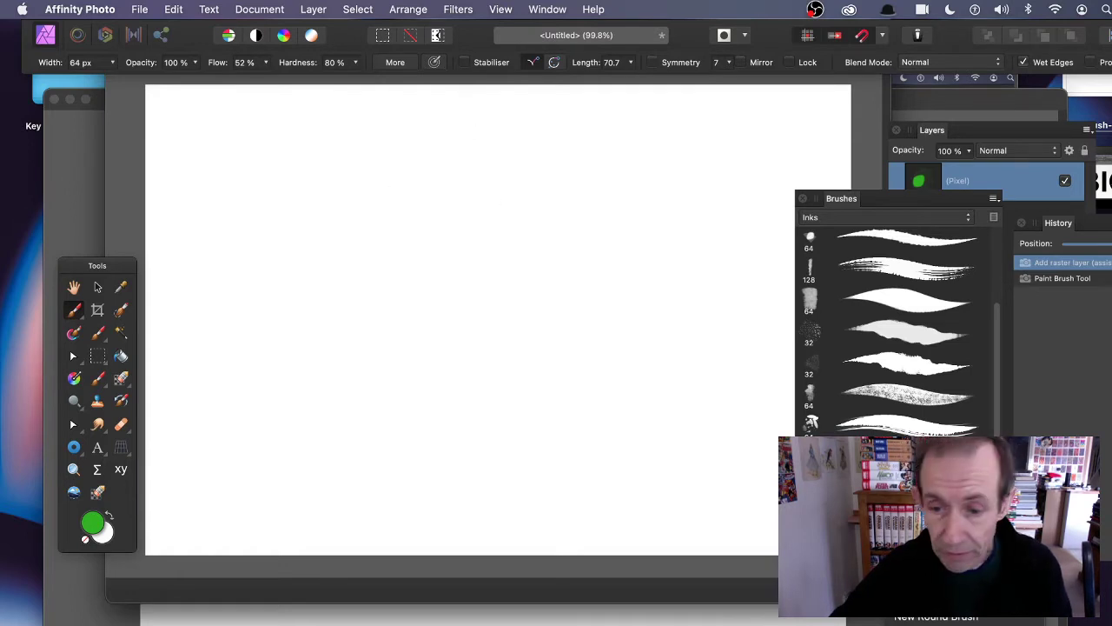
Open text brush 1 for editing and remove both of its existing sub brushes.
click(923, 521)
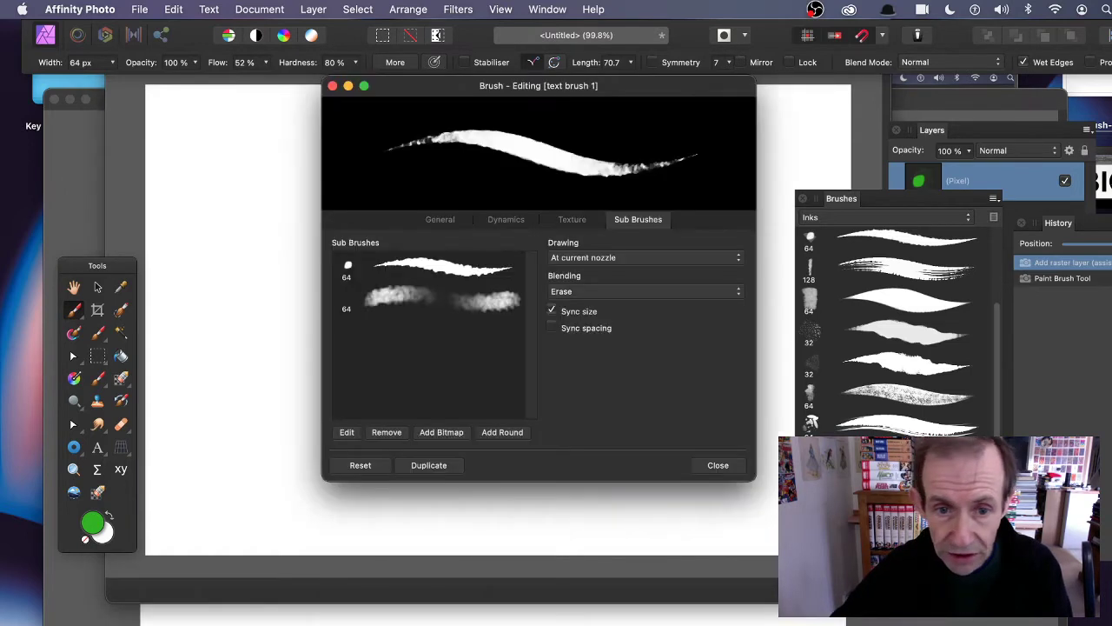
drag(462, 84, 478, 107)
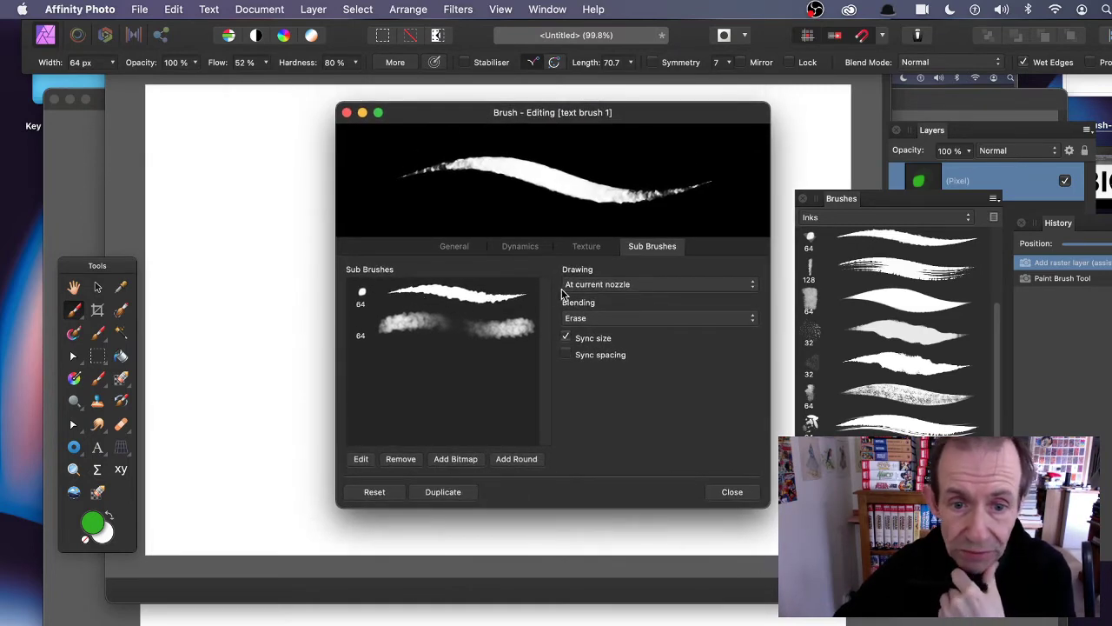
click(495, 304)
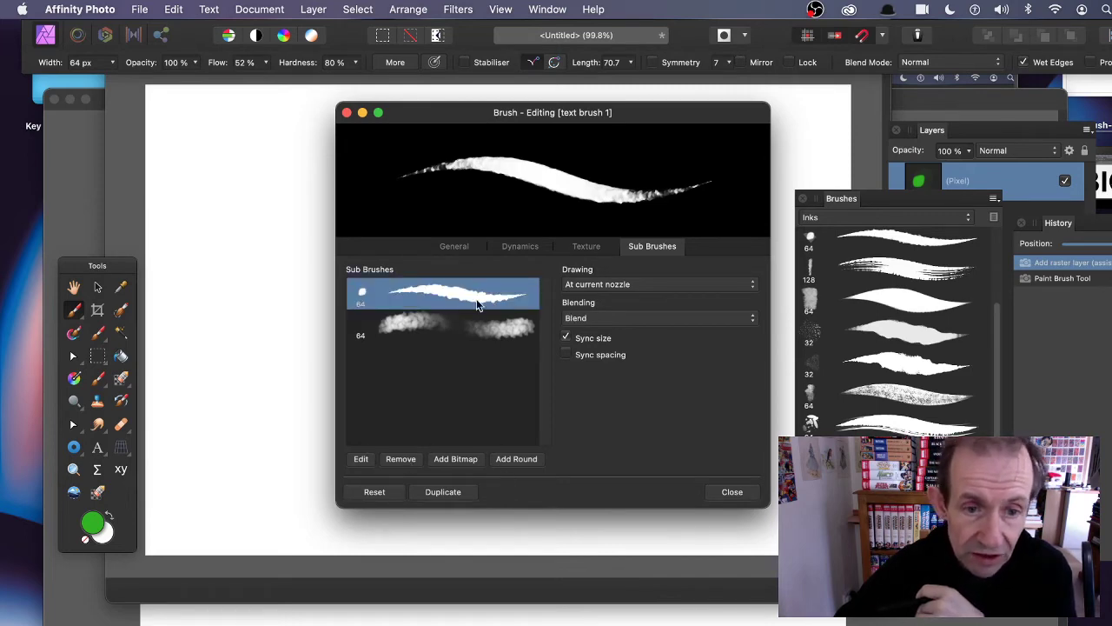
click(413, 460)
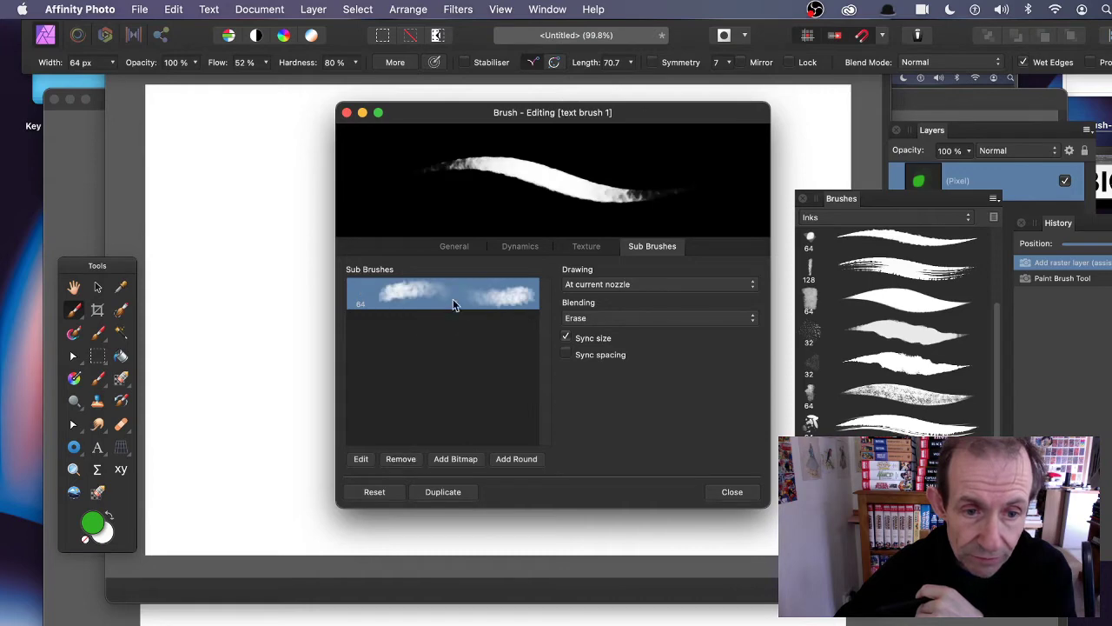
click(412, 463)
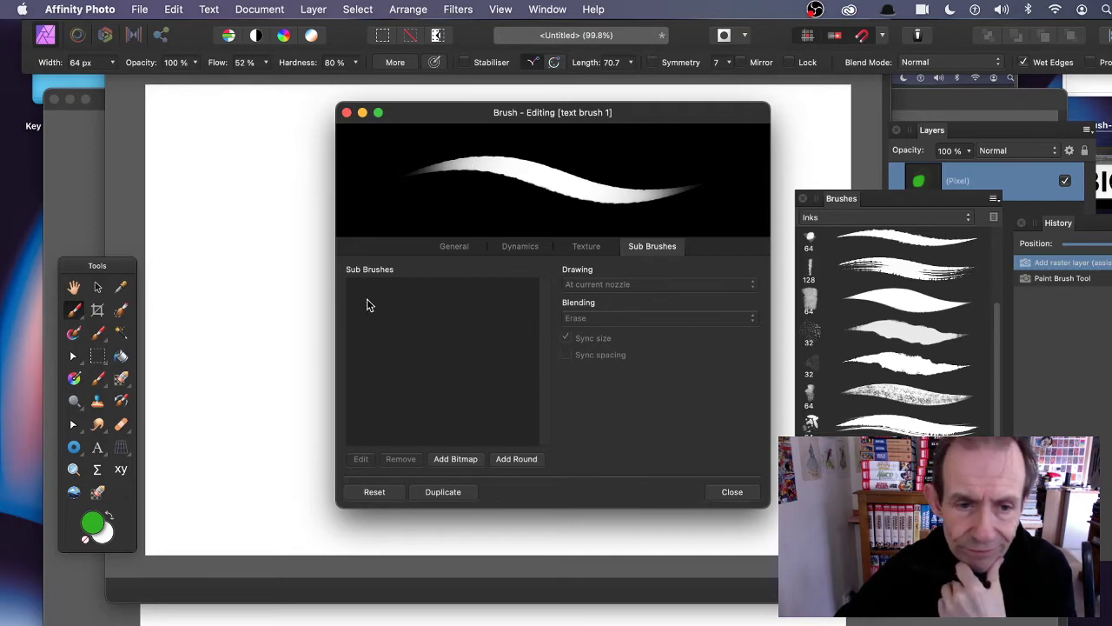
Add the bitmap type-brush-01.png from the Desktop as a sub brush of text brush 1, and select it.
click(459, 458)
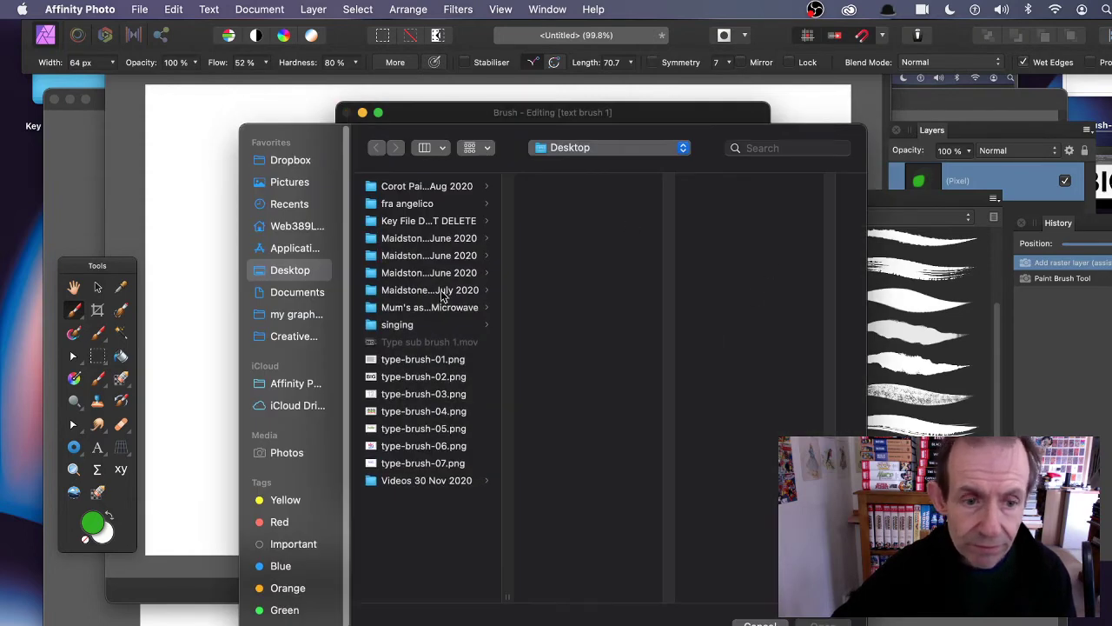
click(419, 361)
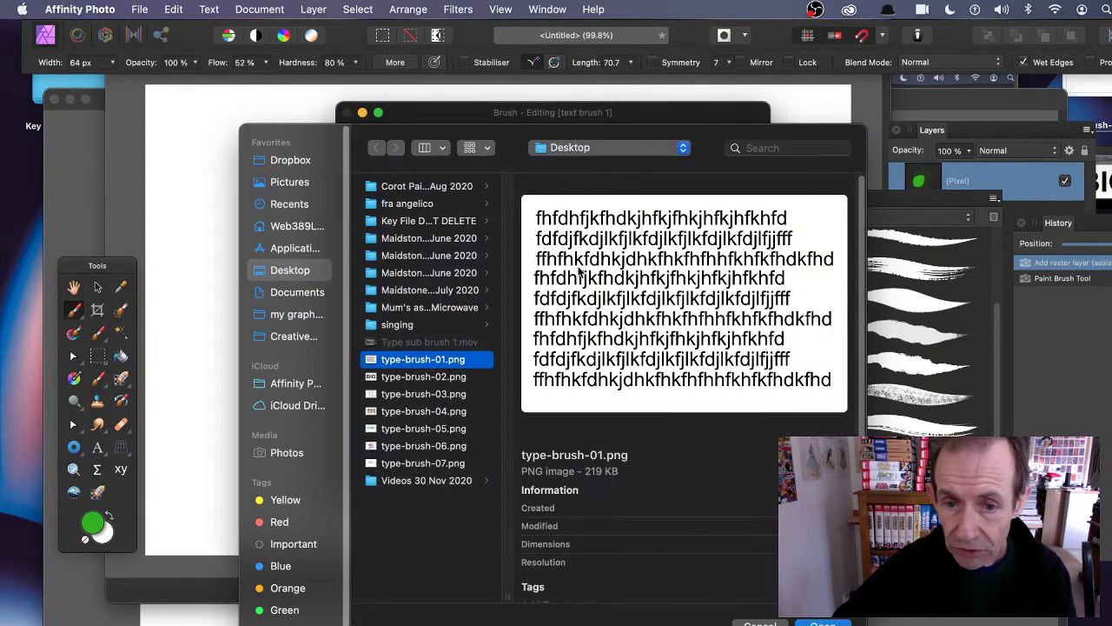
click(823, 622)
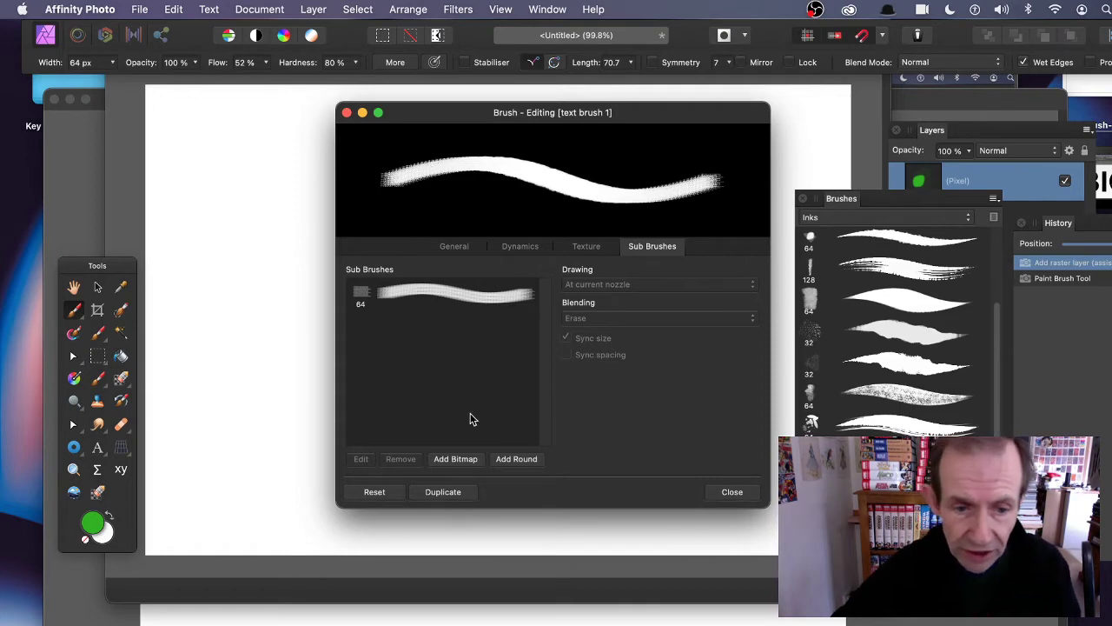
click(471, 297)
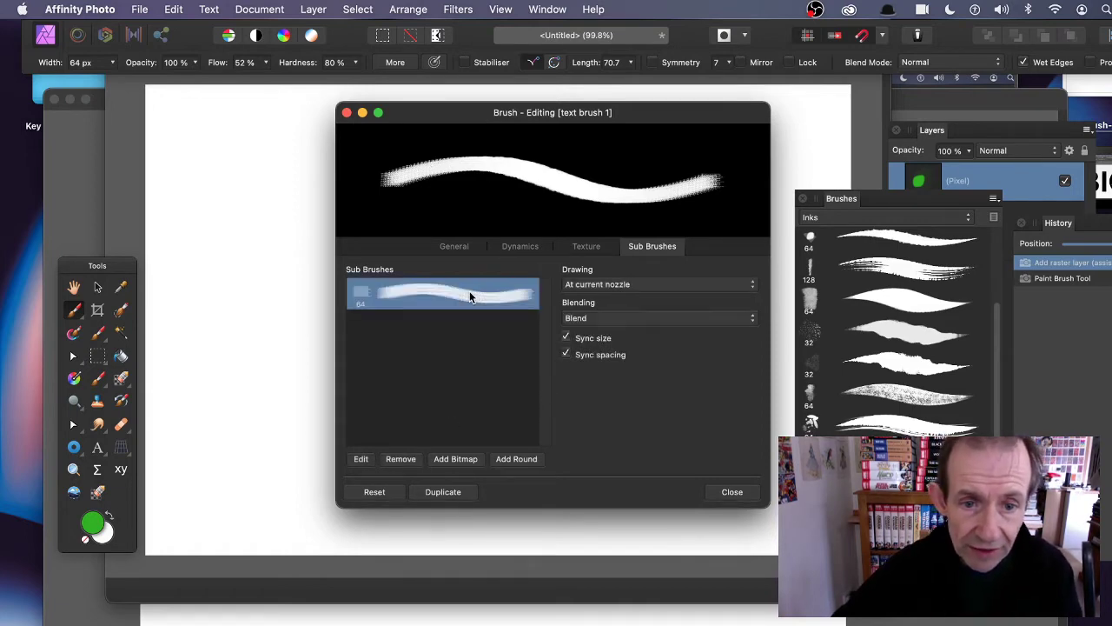
Open the type sub brush for editing, set its size to 295.5 px and increase its rotation until the lettering runs vertically.
click(360, 460)
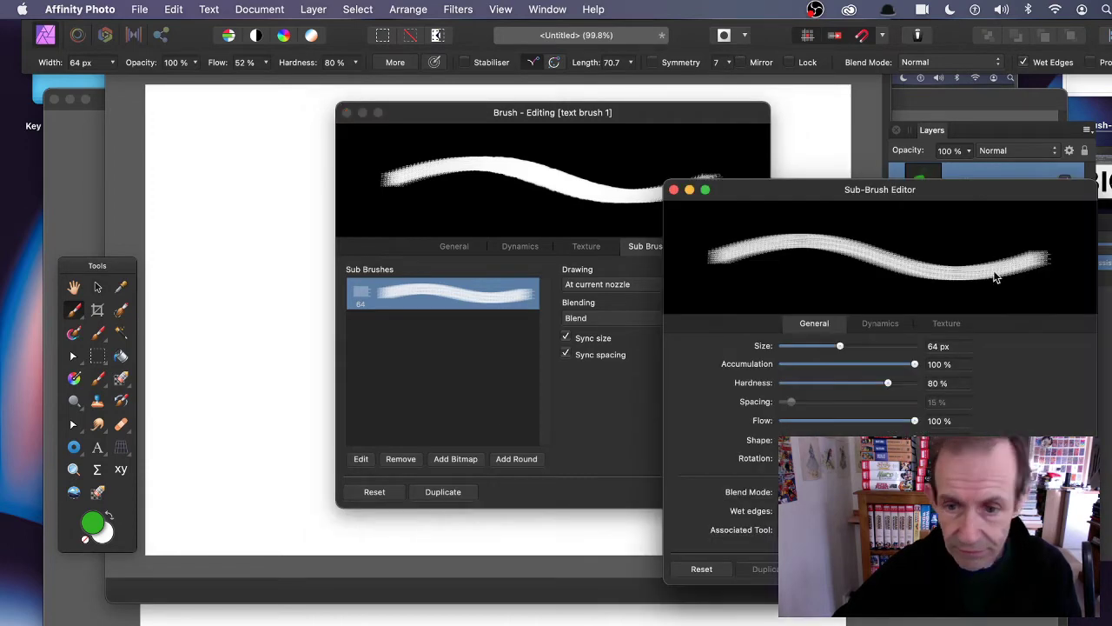
mouse_move(871, 347)
mouse_down()
mouse_move(880, 351)
mouse_move(869, 349)
mouse_up()
mouse_move(797, 187)
mouse_down()
mouse_move(725, 157)
mouse_move(773, 139)
mouse_up()
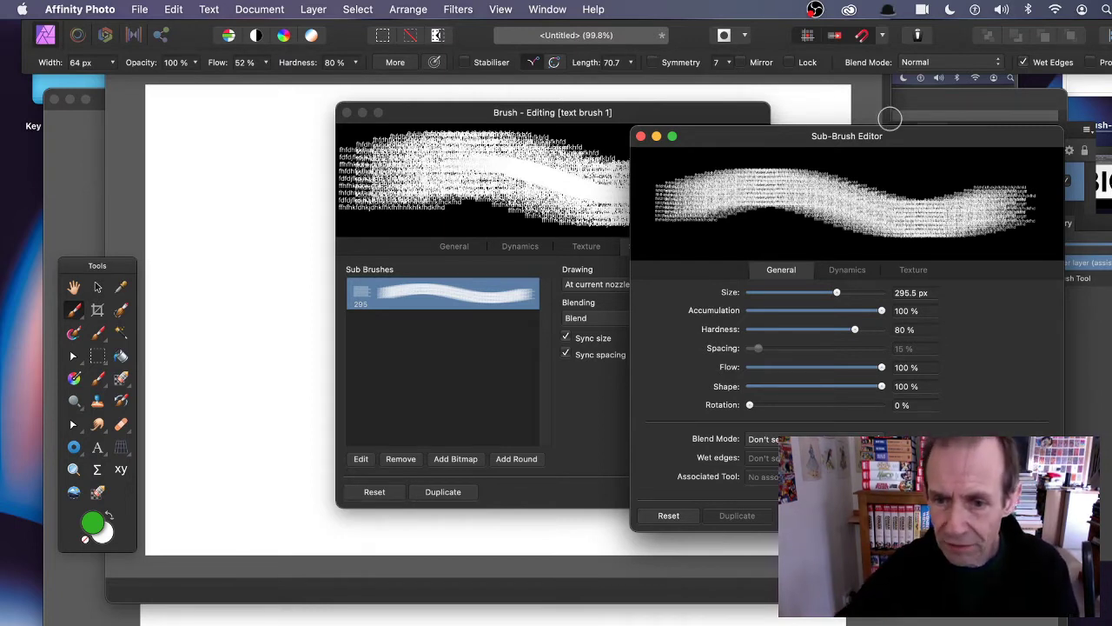
drag(777, 404, 825, 405)
Set the sub brush's Size Jitter to 89 % with the Pressure controller.
click(847, 270)
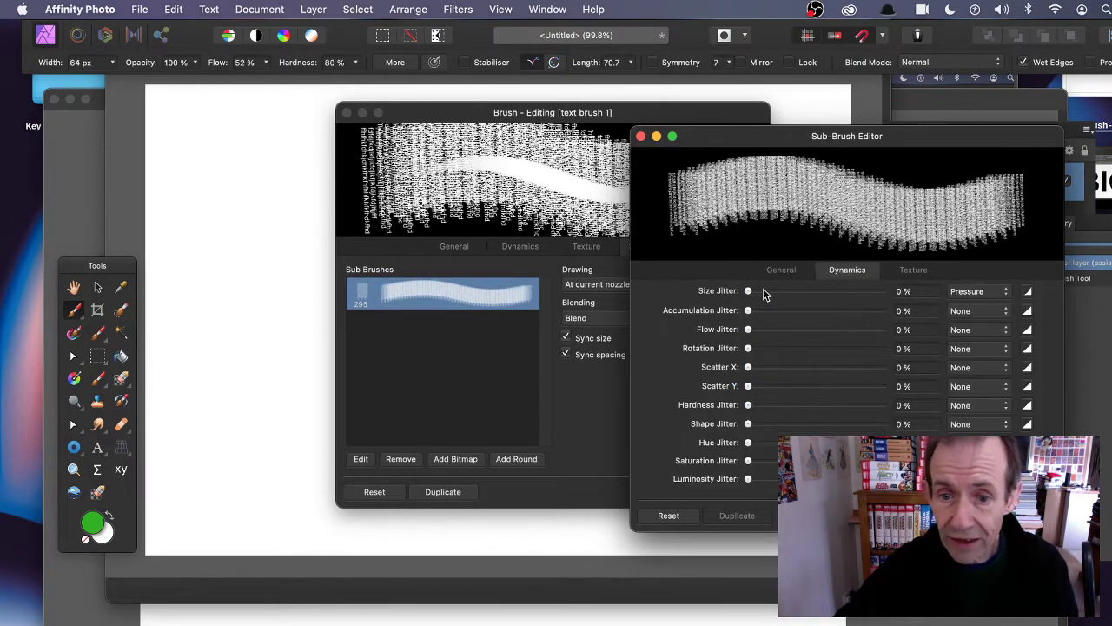
drag(765, 292, 864, 292)
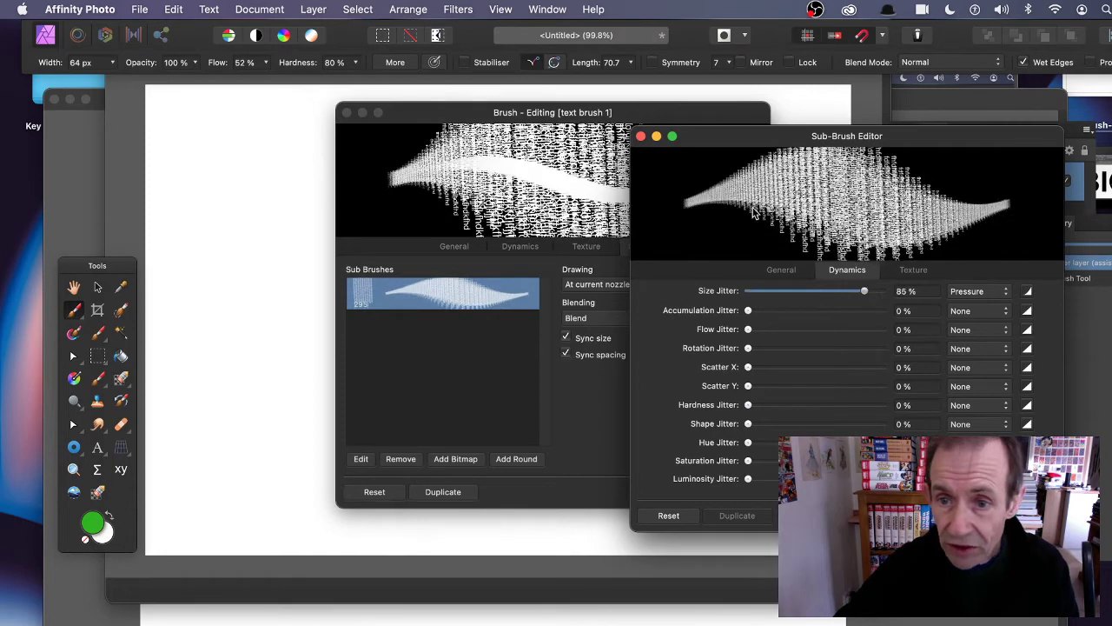
drag(909, 131, 797, 118)
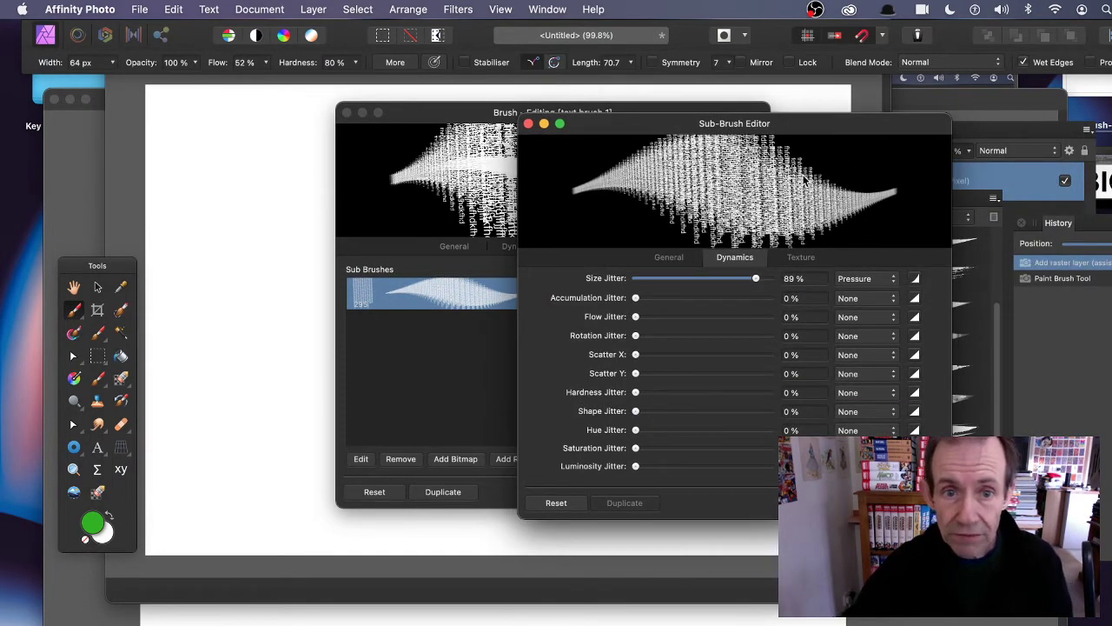
Paint a green winding test stroke on the blank canvas with text brush 1, and undo it.
click(476, 114)
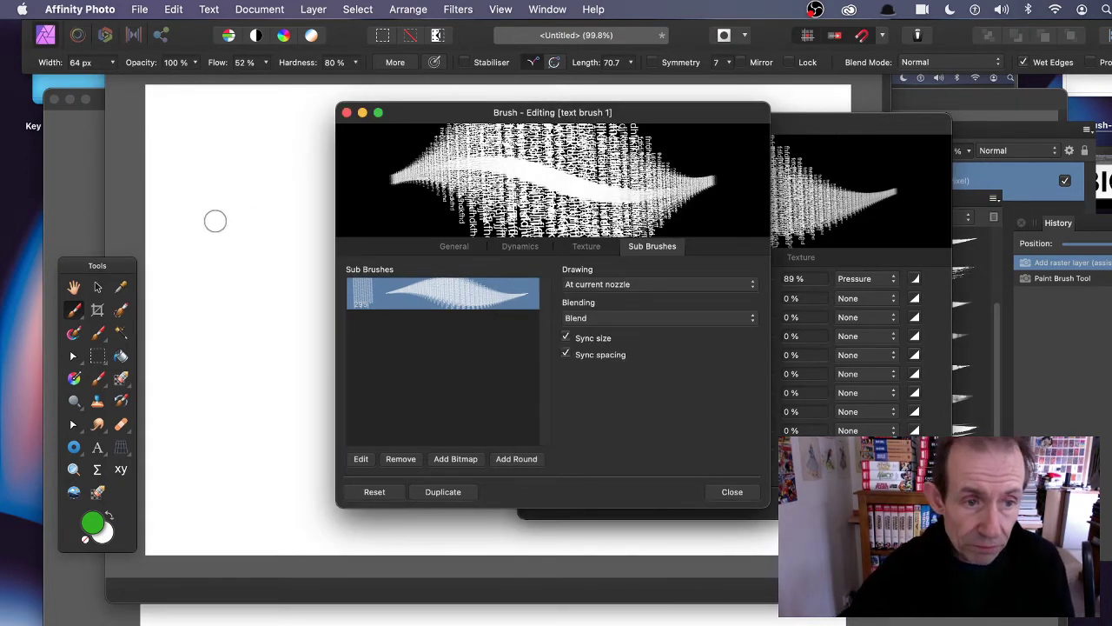
mouse_move(219, 192)
mouse_down()
mouse_move(284, 250)
mouse_move(318, 325)
mouse_move(284, 331)
mouse_move(251, 287)
mouse_move(225, 332)
mouse_move(171, 359)
mouse_move(178, 319)
mouse_up()
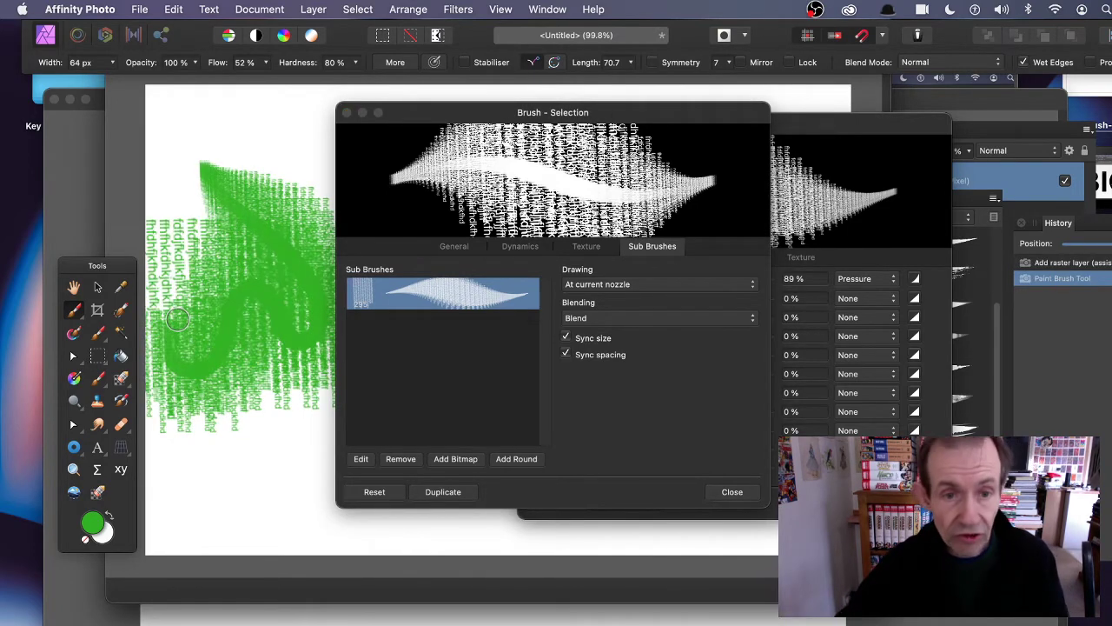
key(super+z)
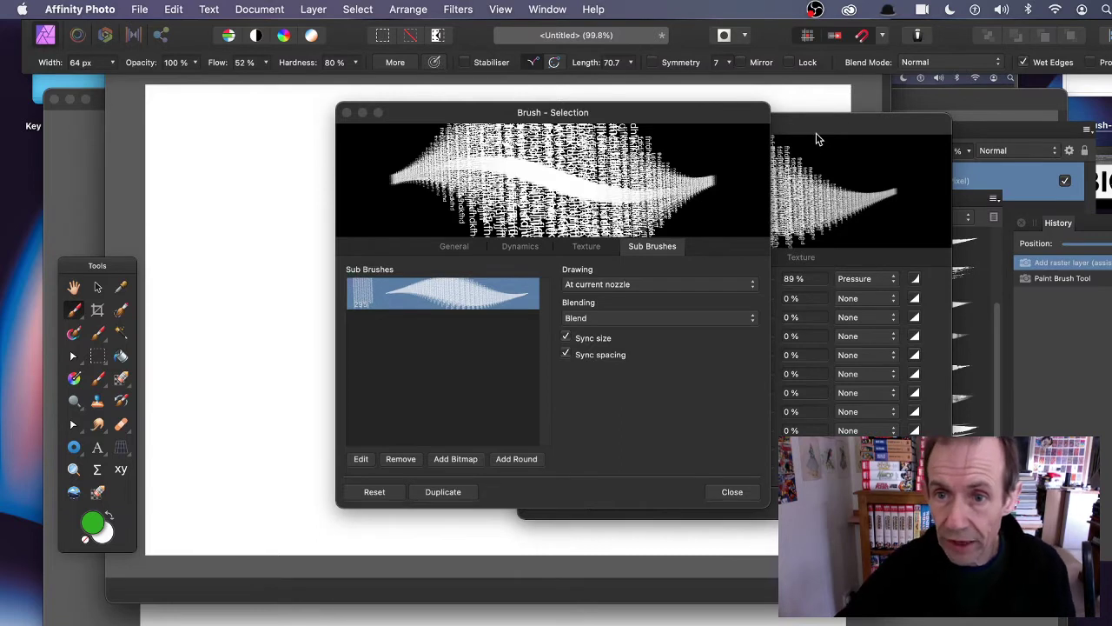
Set the sub brush's Accumulation Jitter to 51 %, Flow Jitter to 56 % and Rotation Jitter to 44 %.
click(814, 127)
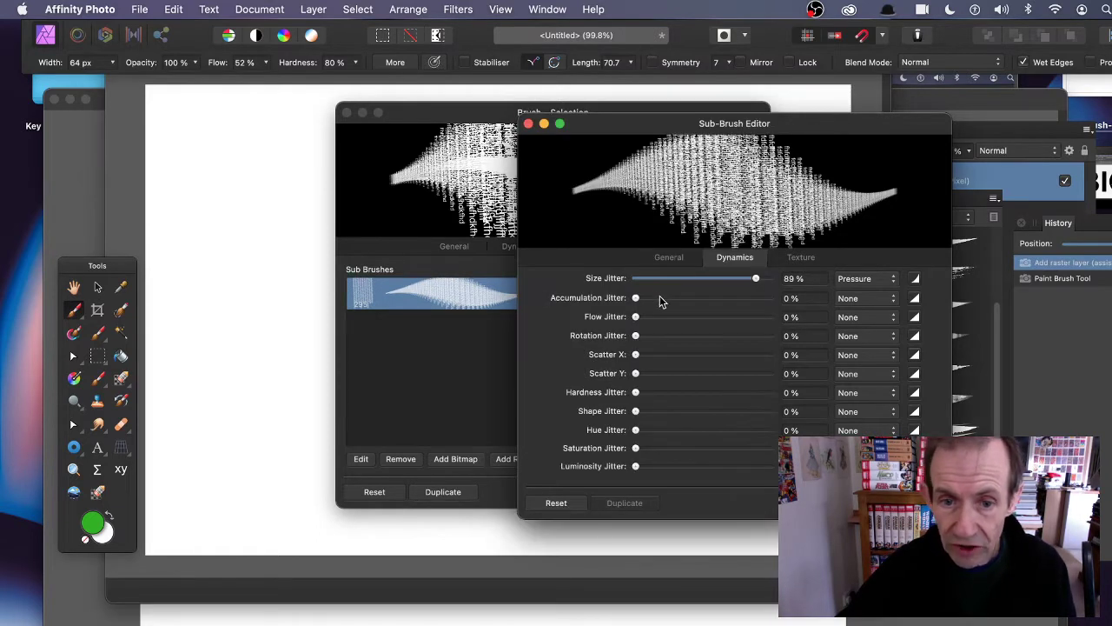
drag(662, 299, 703, 298)
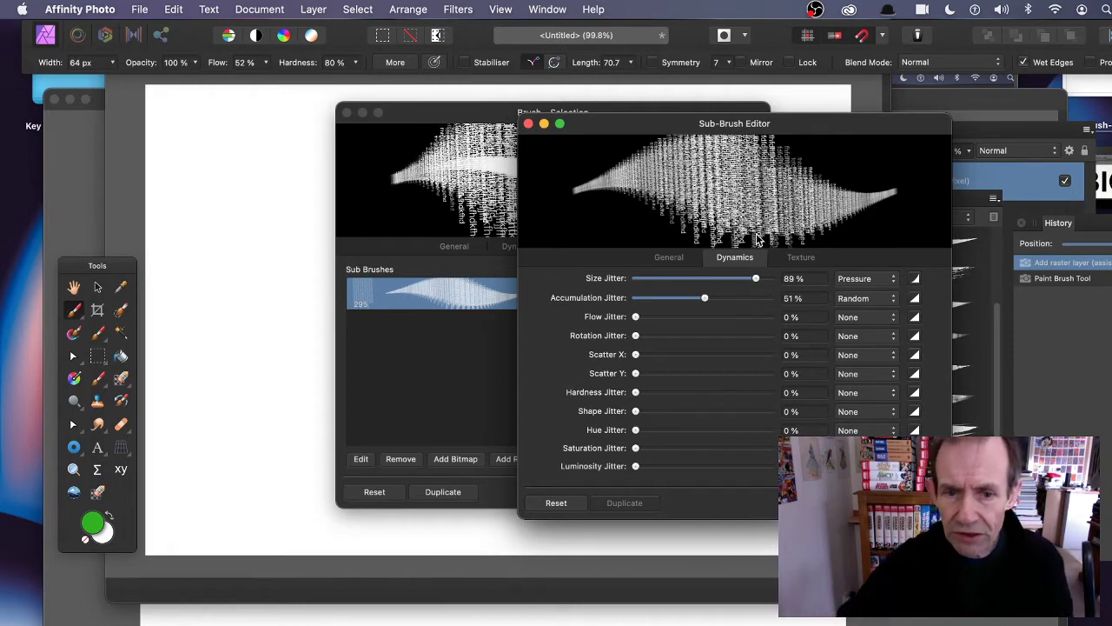
mouse_move(674, 318)
mouse_down()
mouse_move(709, 319)
mouse_move(714, 339)
mouse_move(696, 339)
mouse_up()
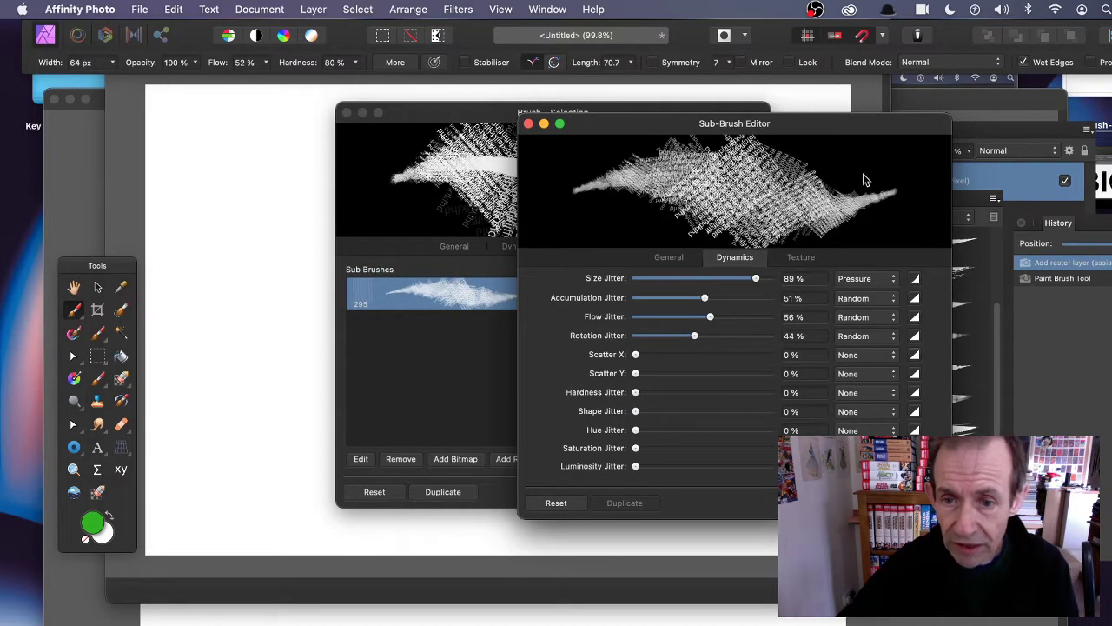
Try Pressure as the Rotation Jitter controller, and return it to Random.
click(872, 343)
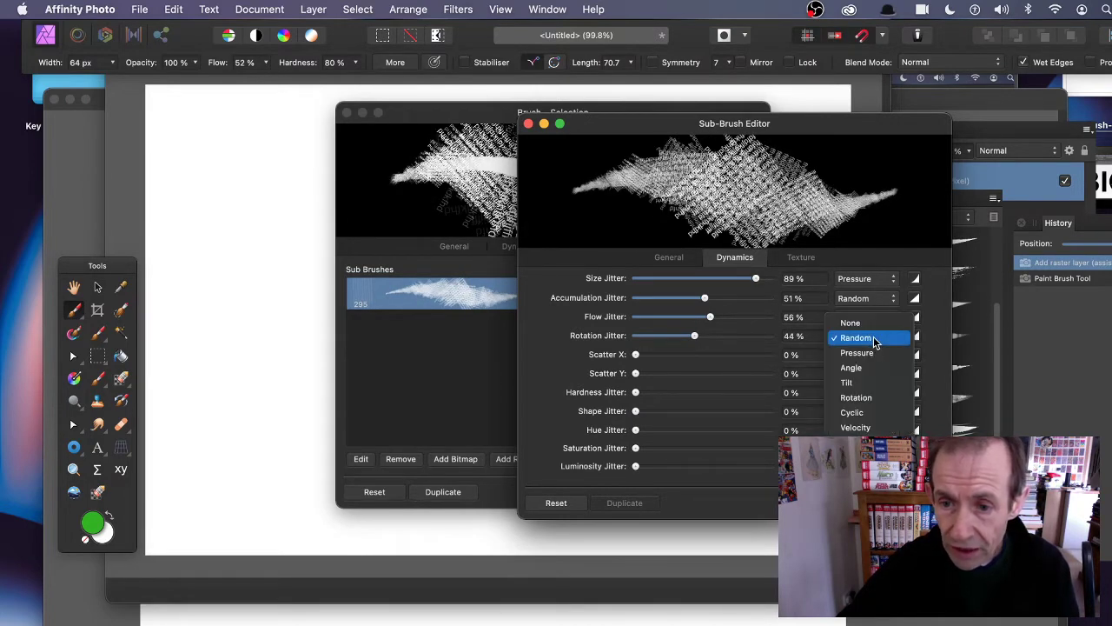
click(869, 354)
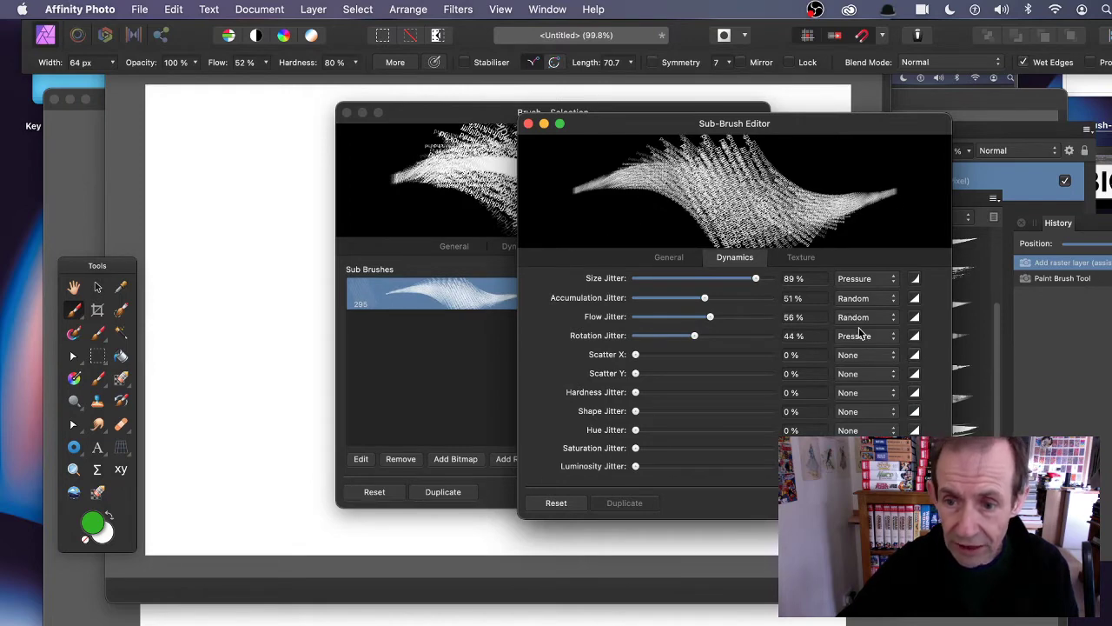
click(862, 335)
click(861, 321)
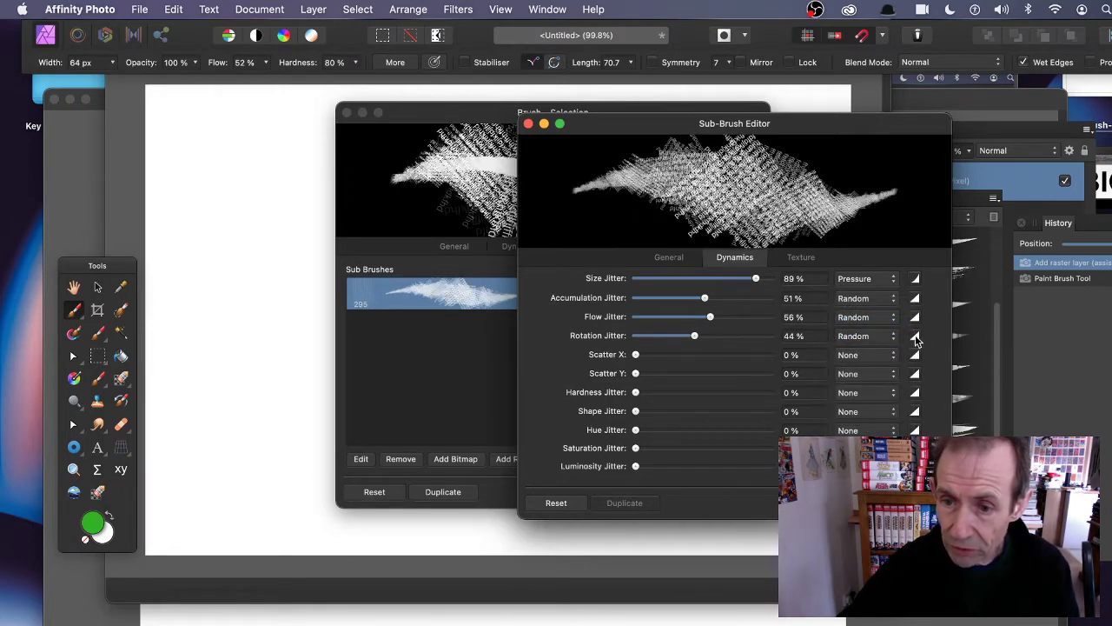
Reshape the Size Jitter pressure curve into several steep, uneven peaks and dips.
click(916, 280)
mouse_move(1016, 396)
mouse_down()
mouse_move(1003, 361)
mouse_move(1003, 417)
mouse_move(1001, 364)
mouse_up()
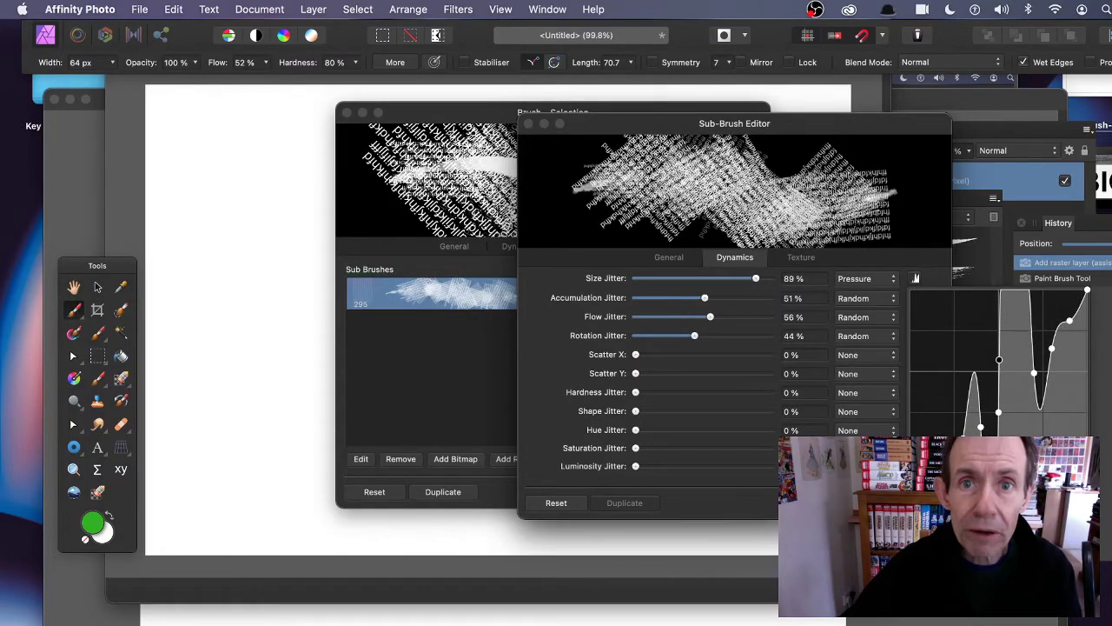
click(615, 264)
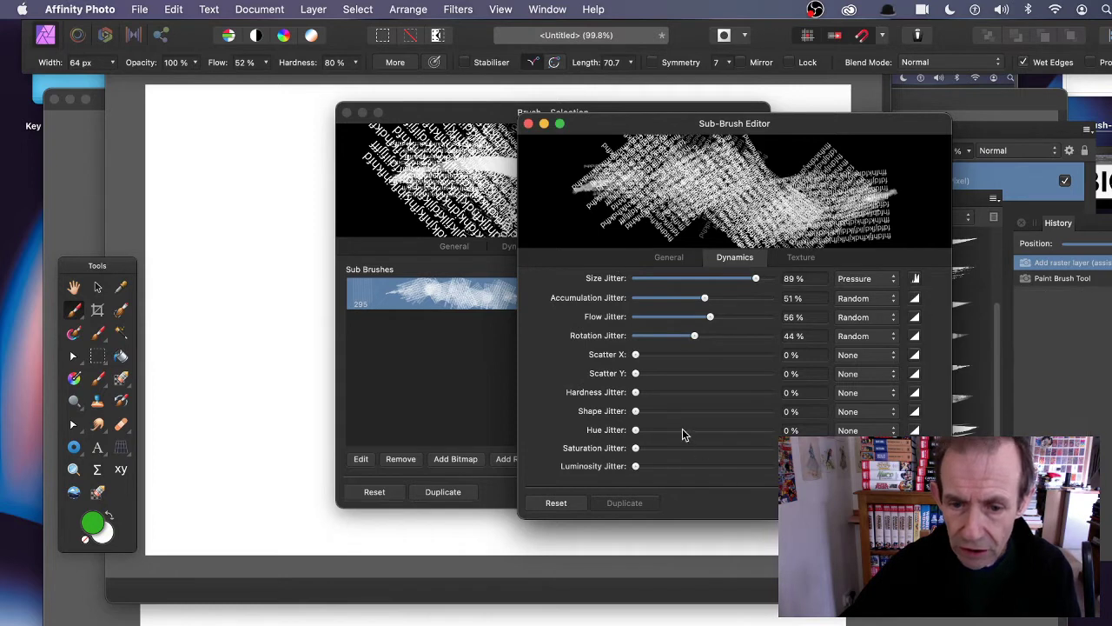
Set the sub brush's Hue Jitter to 85 % and raise its Saturation Jitter and Luminosity Jitter to nearly full.
drag(685, 435, 759, 452)
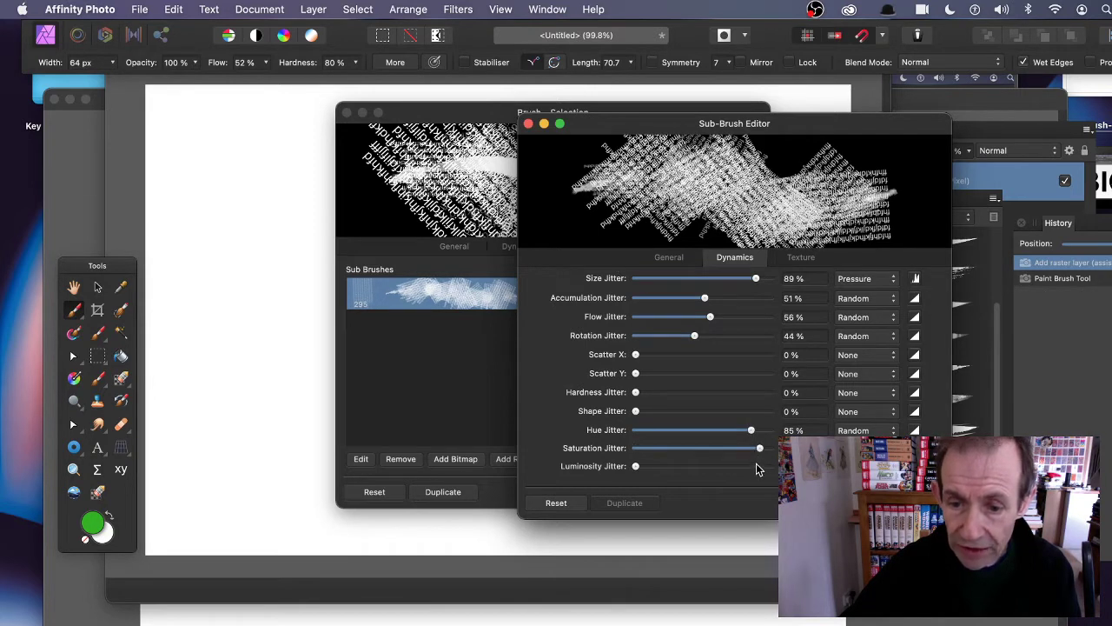
click(757, 467)
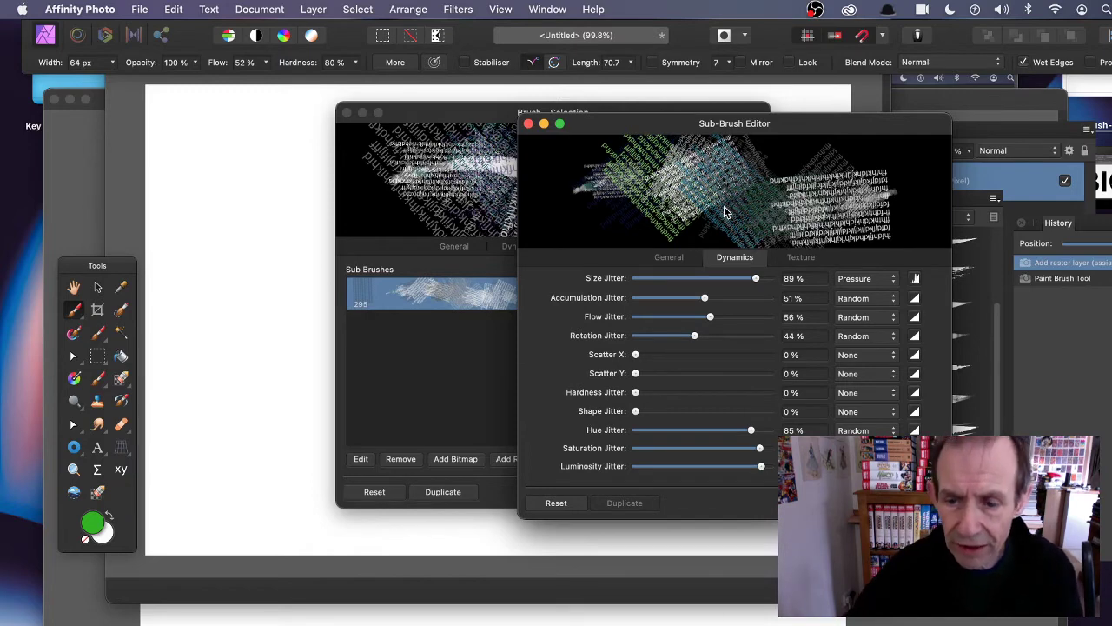
key(Escape)
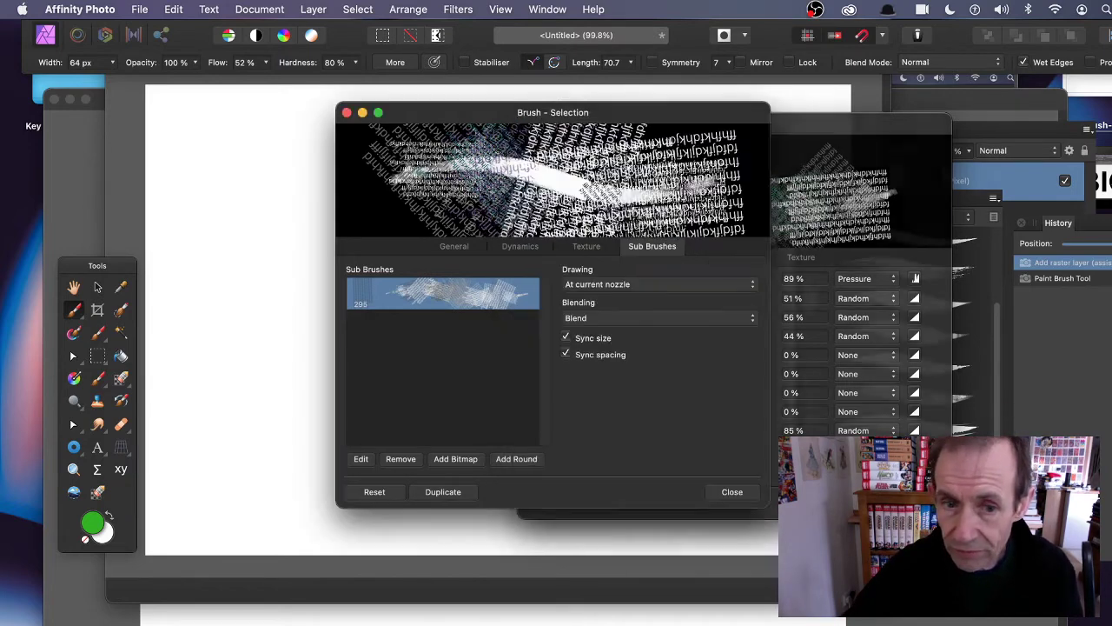
Move the brush dialog off the canvas, paint a large looping test stroke with the multicoloured text brush, and undo it.
drag(478, 116, 613, 119)
mouse_move(252, 130)
mouse_down()
mouse_move(443, 431)
mouse_move(283, 204)
mouse_move(204, 122)
mouse_up()
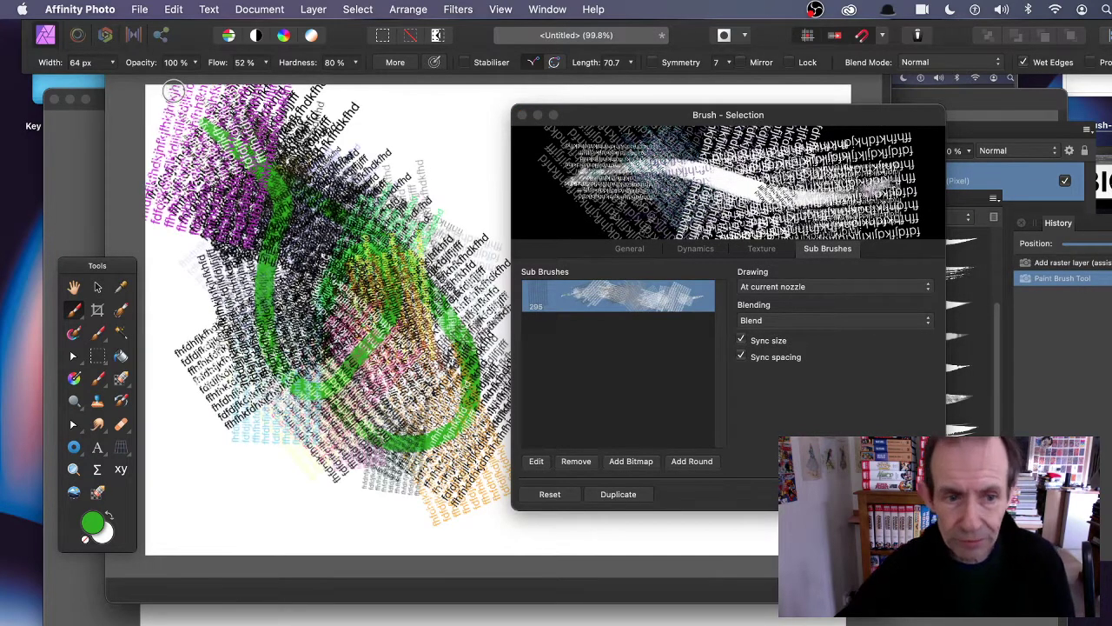
key(super+z)
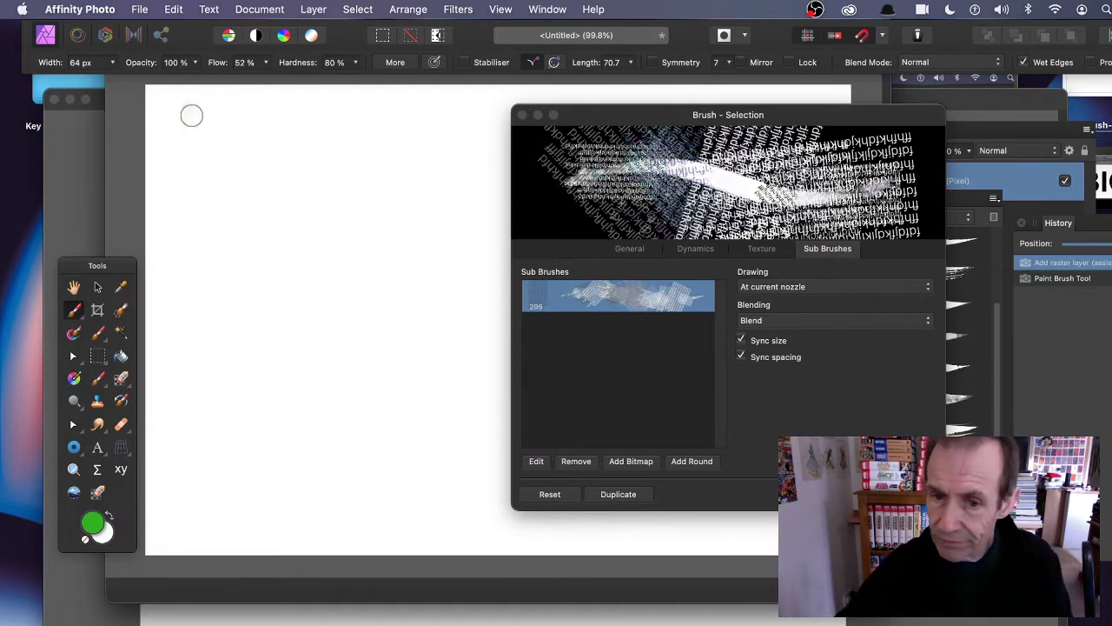
Add the bitmap type-brush-03.png from the Desktop as a second sub brush, and select it.
click(631, 462)
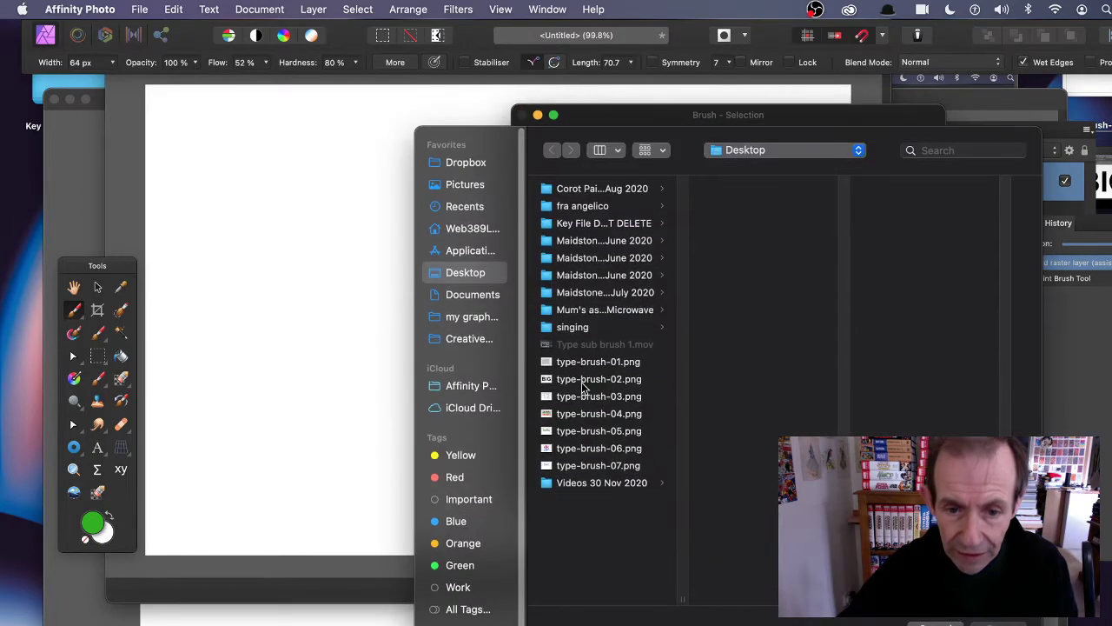
click(611, 380)
click(617, 398)
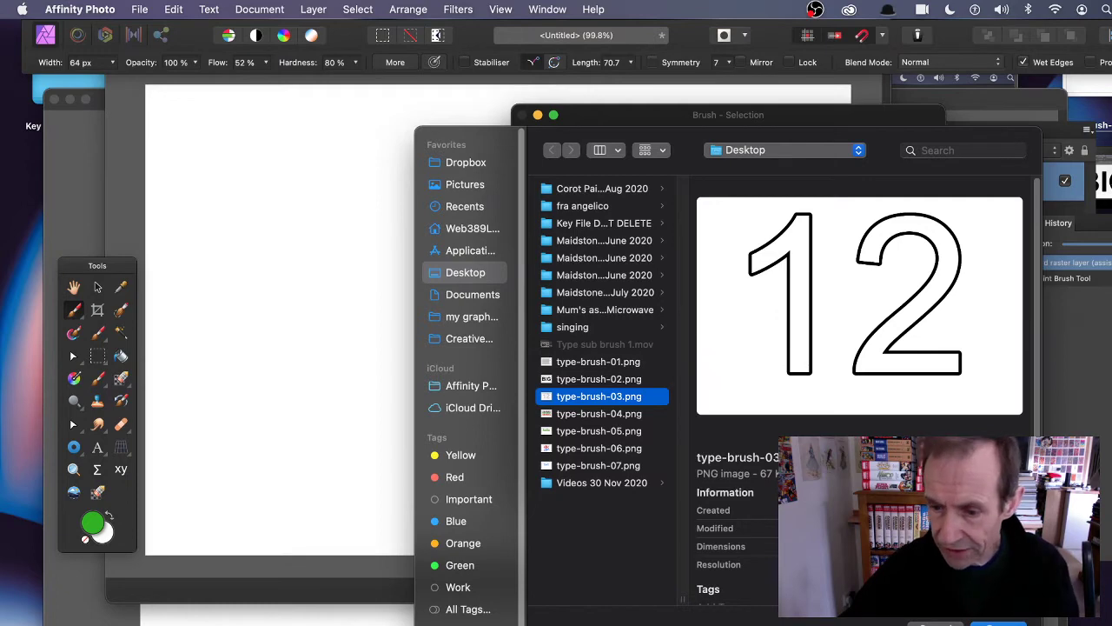
key(Return)
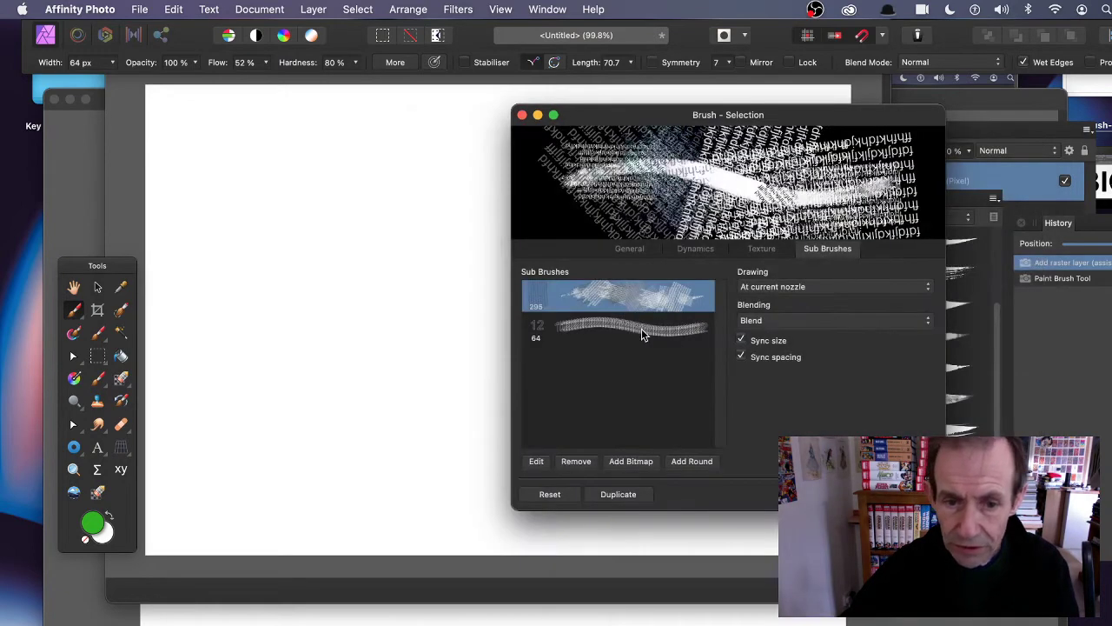
click(640, 330)
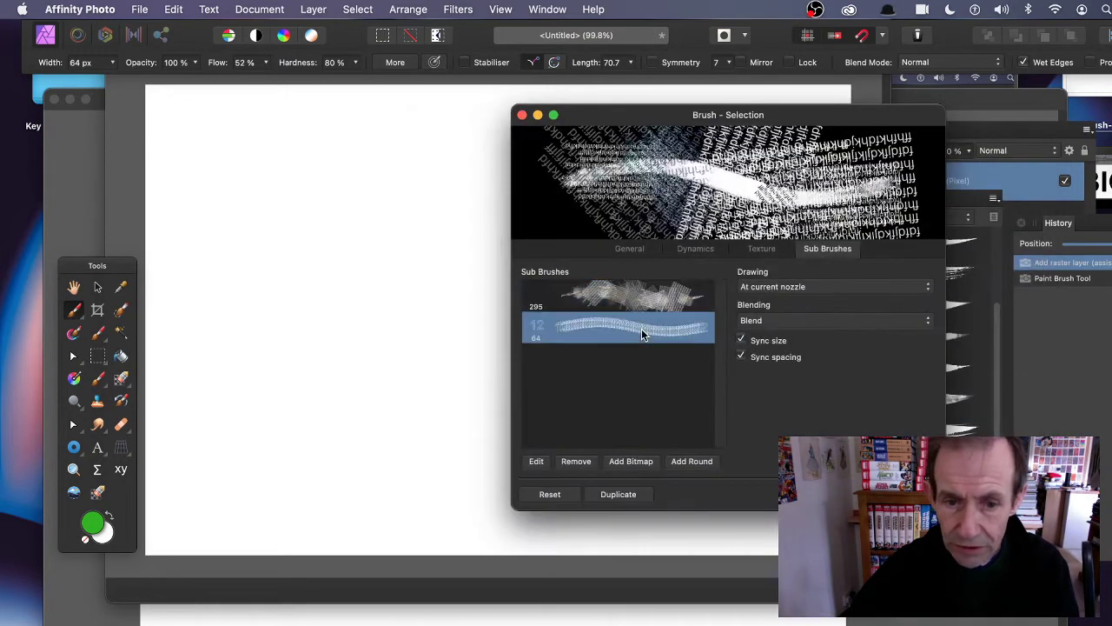
Set the blending of the "12" sub brush to Erase and its size to 265.2 px, and close its editor.
click(796, 323)
click(798, 338)
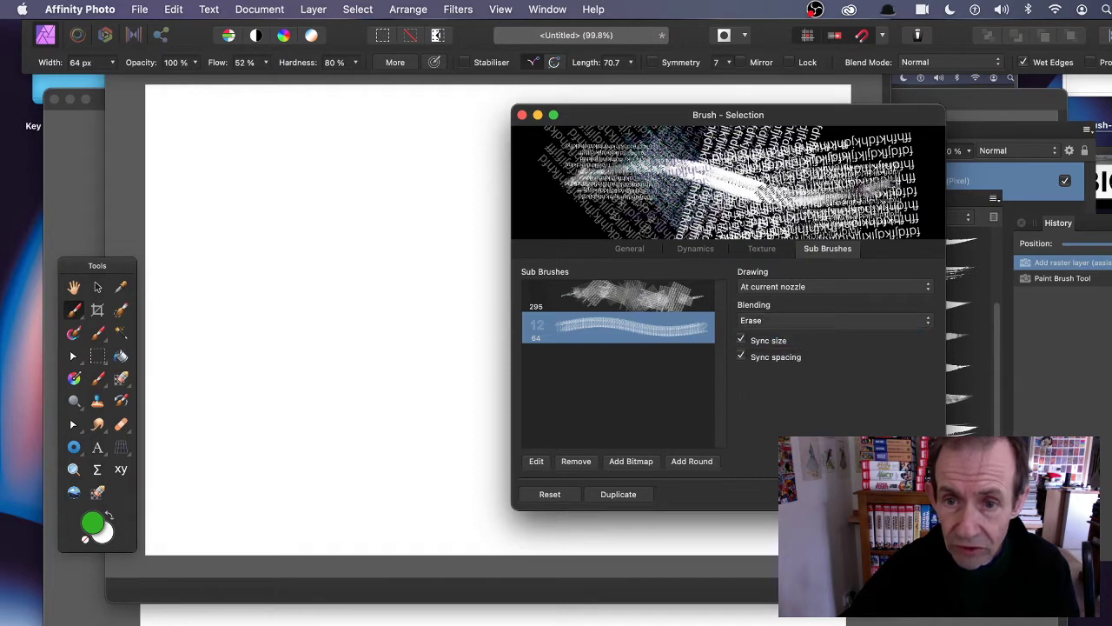
click(537, 462)
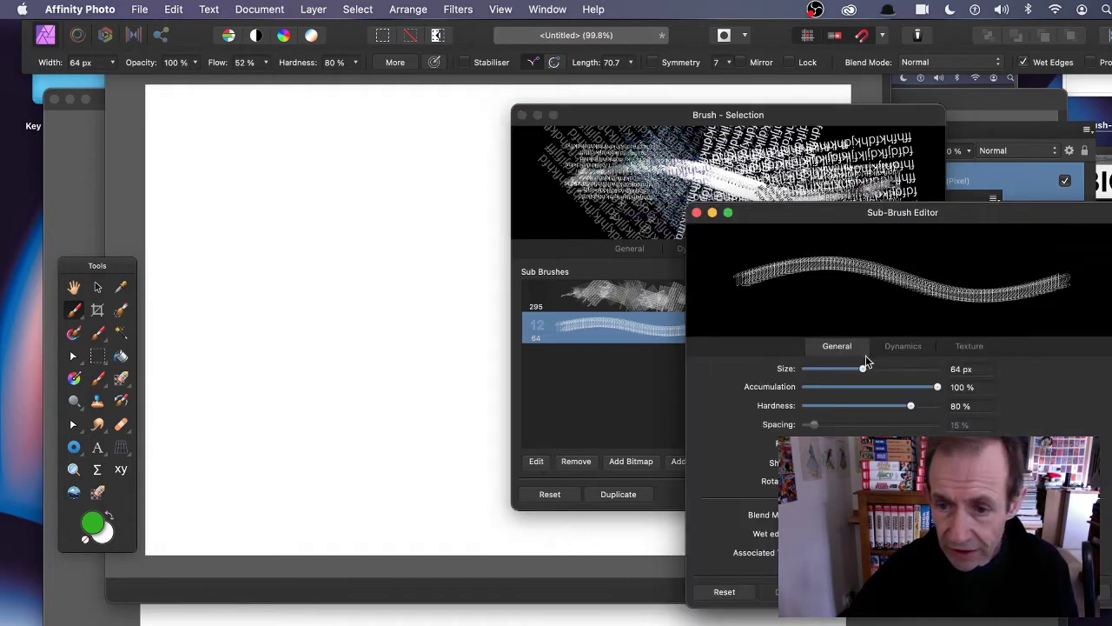
drag(863, 368, 890, 369)
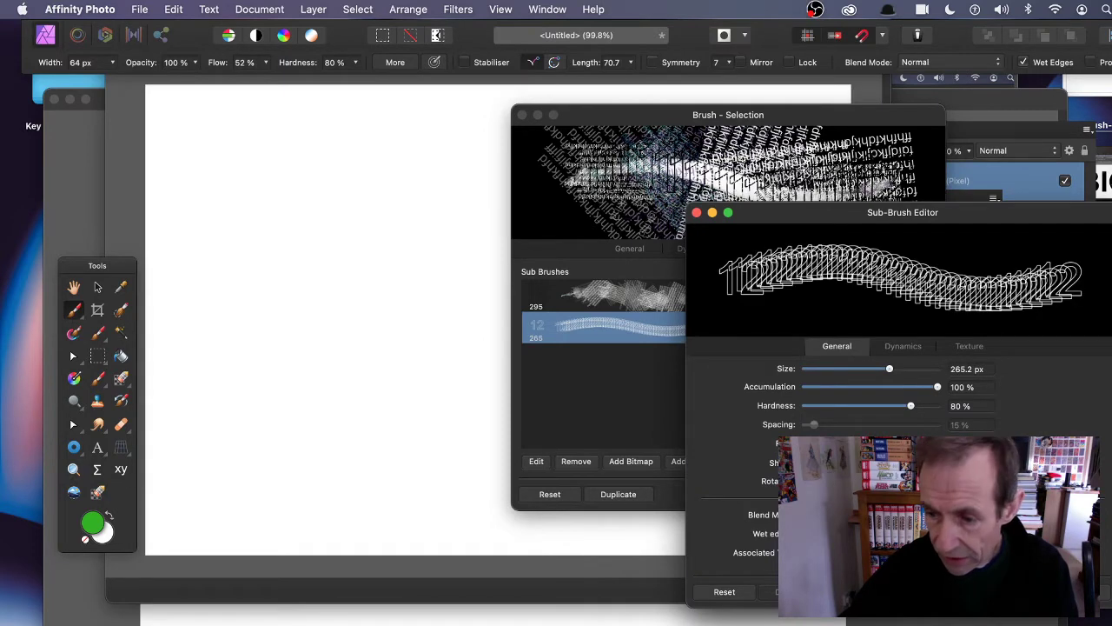
click(1079, 592)
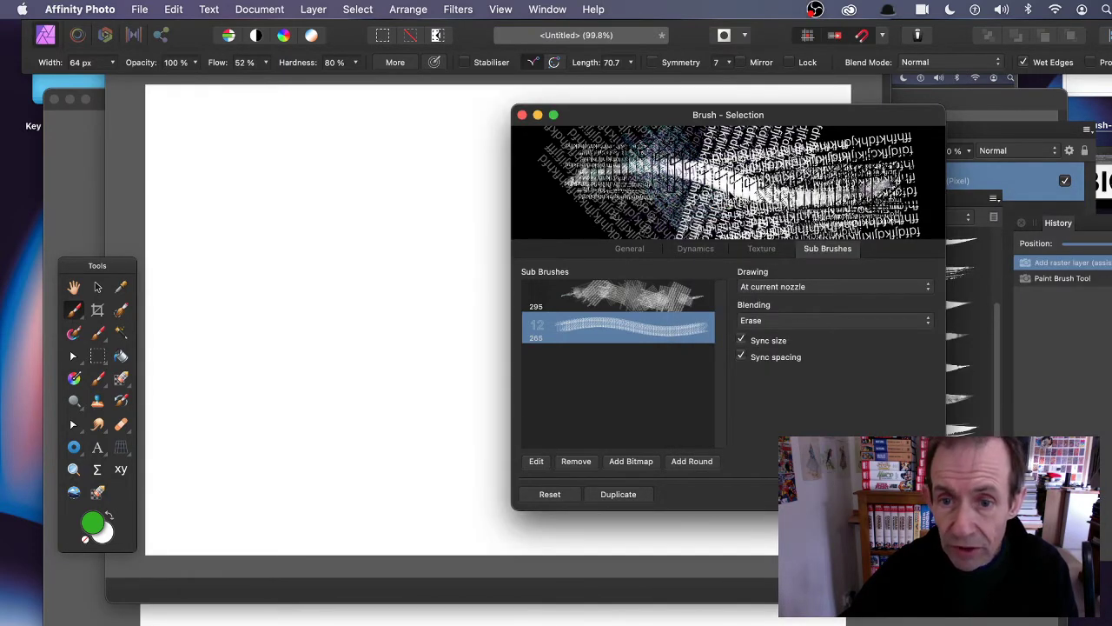
Compare the Blend and Erase blending modes on the "12" sub brush, leaving it on Blend.
click(775, 323)
click(773, 309)
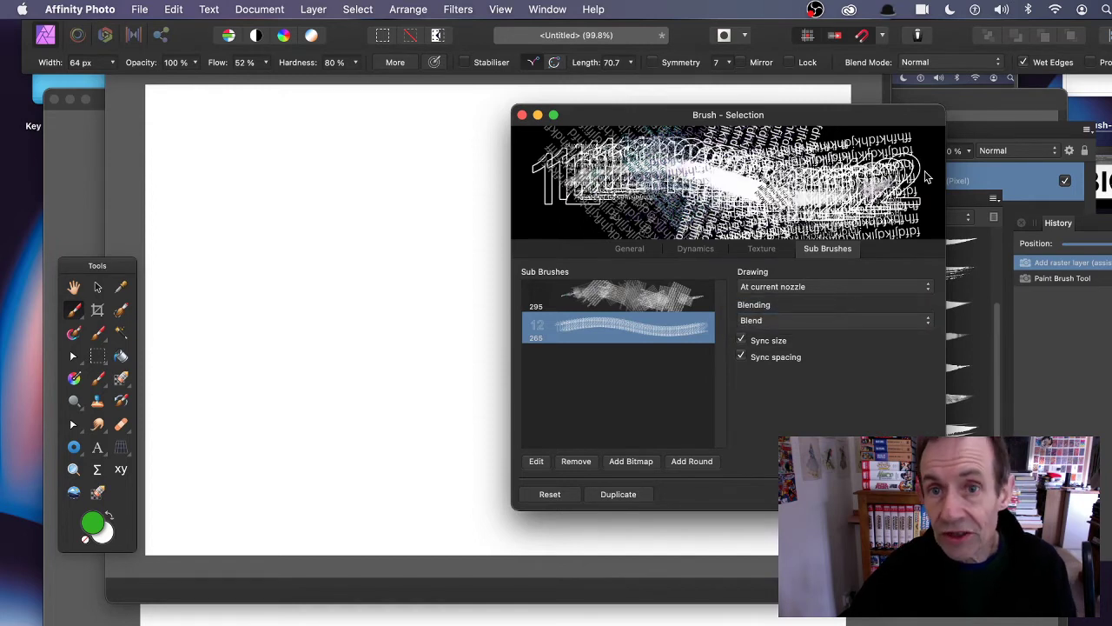
click(802, 324)
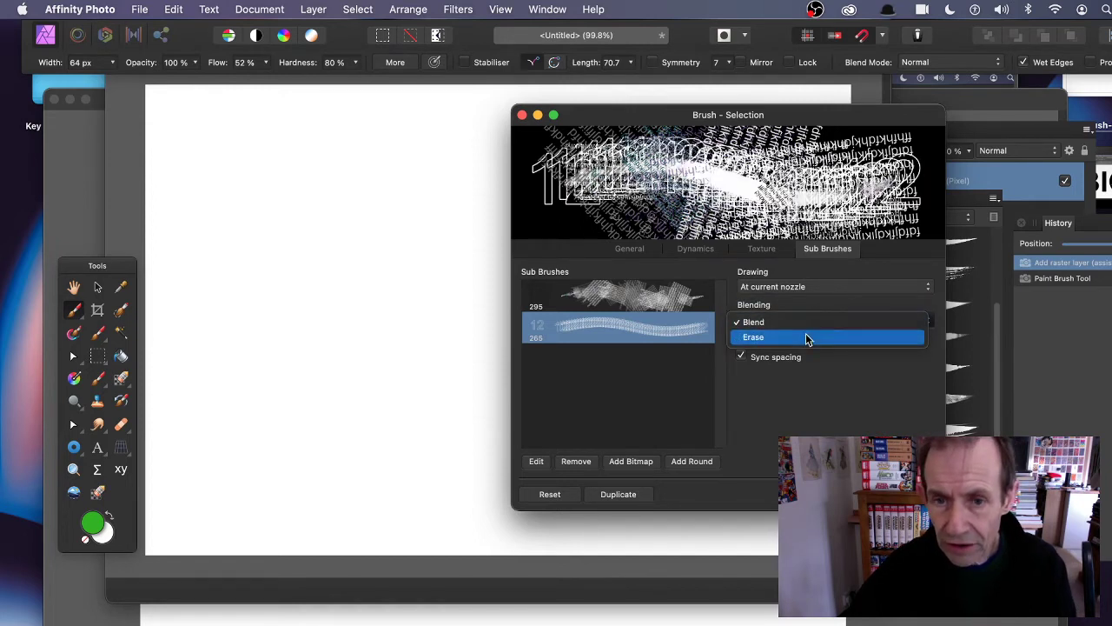
click(805, 335)
click(796, 323)
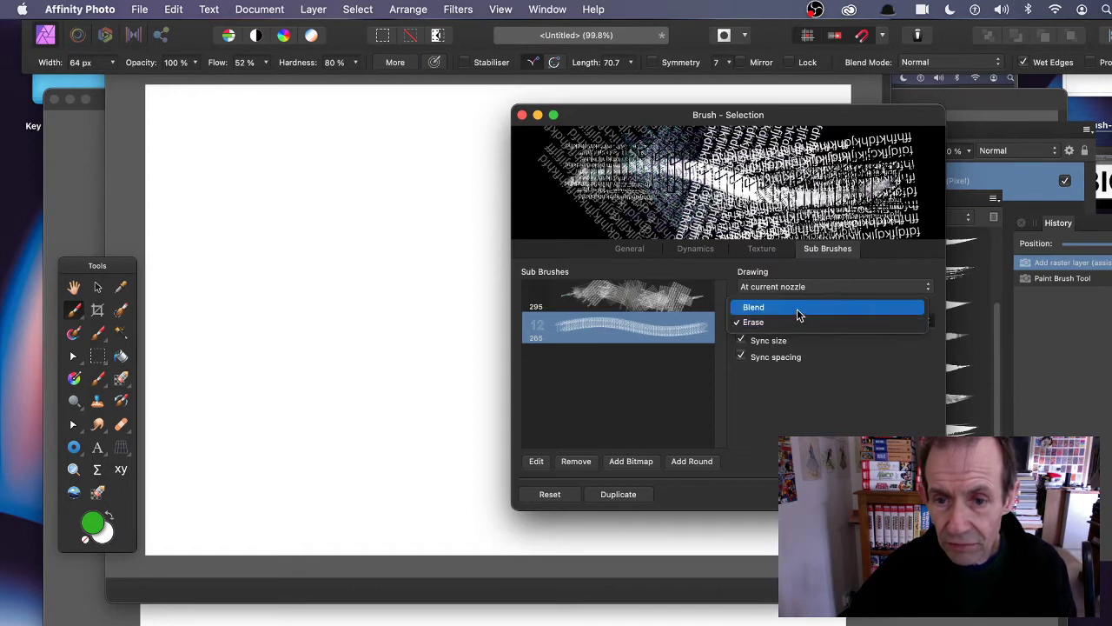
click(798, 306)
Try the Behind current nozzle and At end of stroke drawing modes on the "12" sub brush, and return to At current nozzle.
click(798, 288)
click(798, 303)
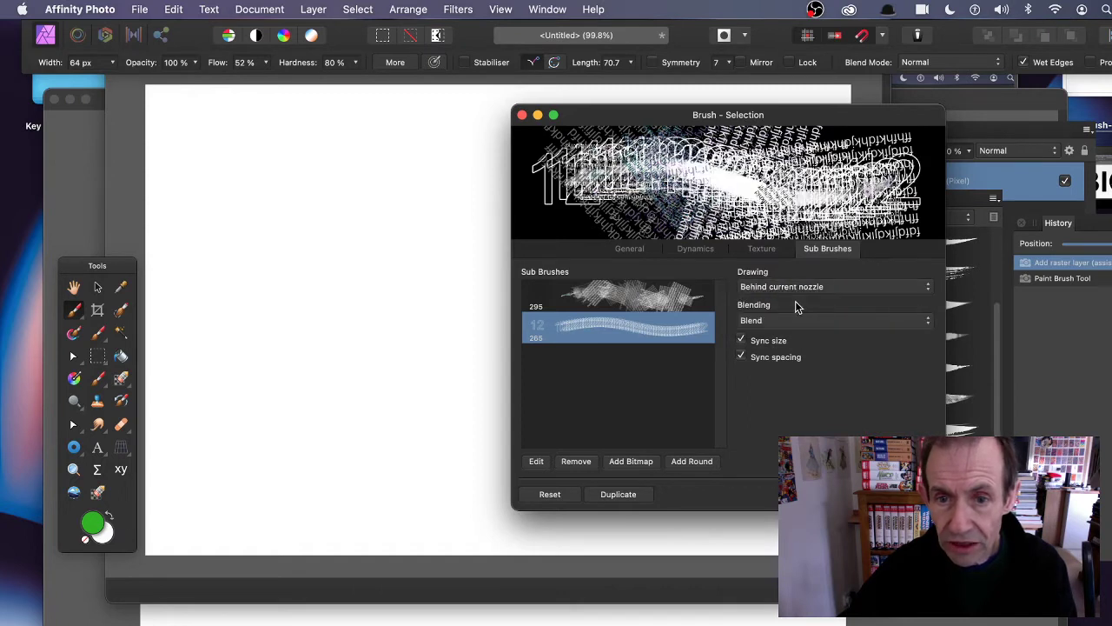
click(798, 288)
click(795, 302)
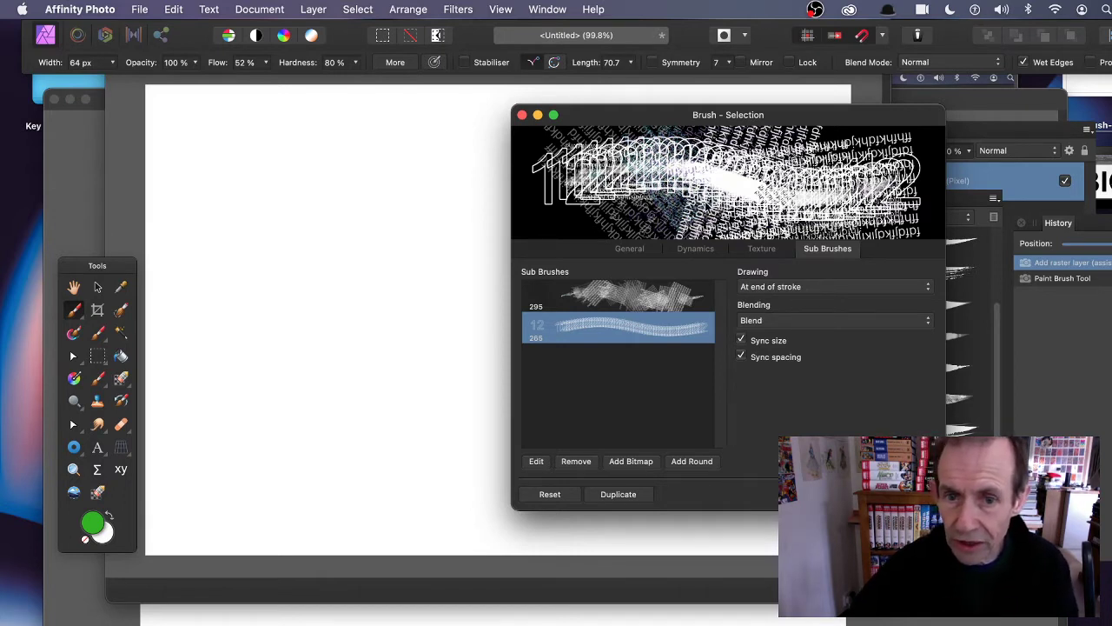
click(779, 291)
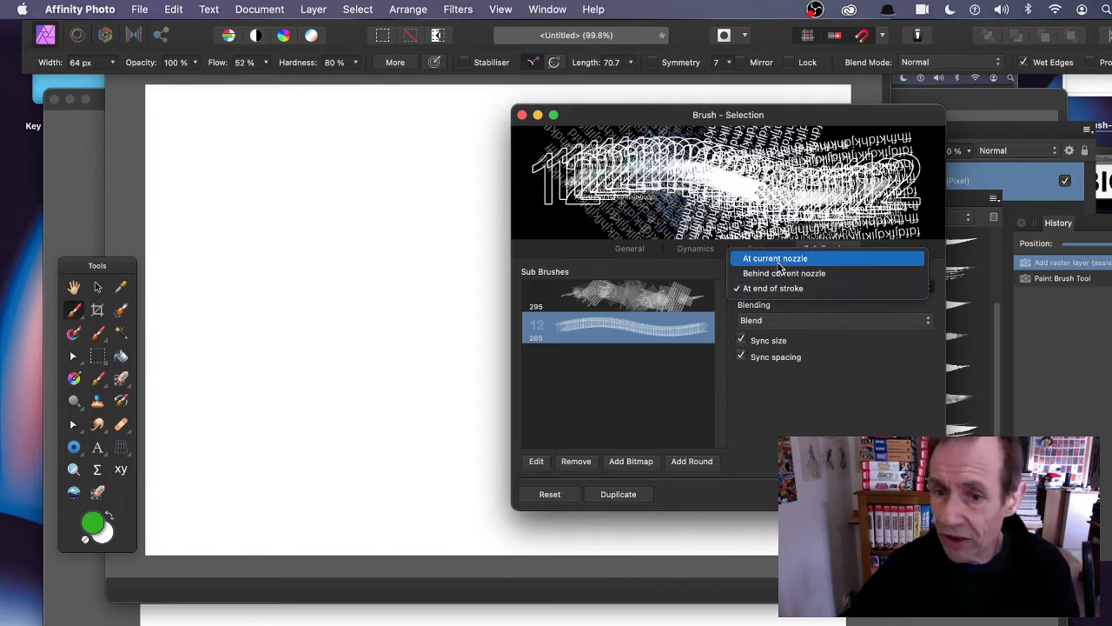
click(781, 265)
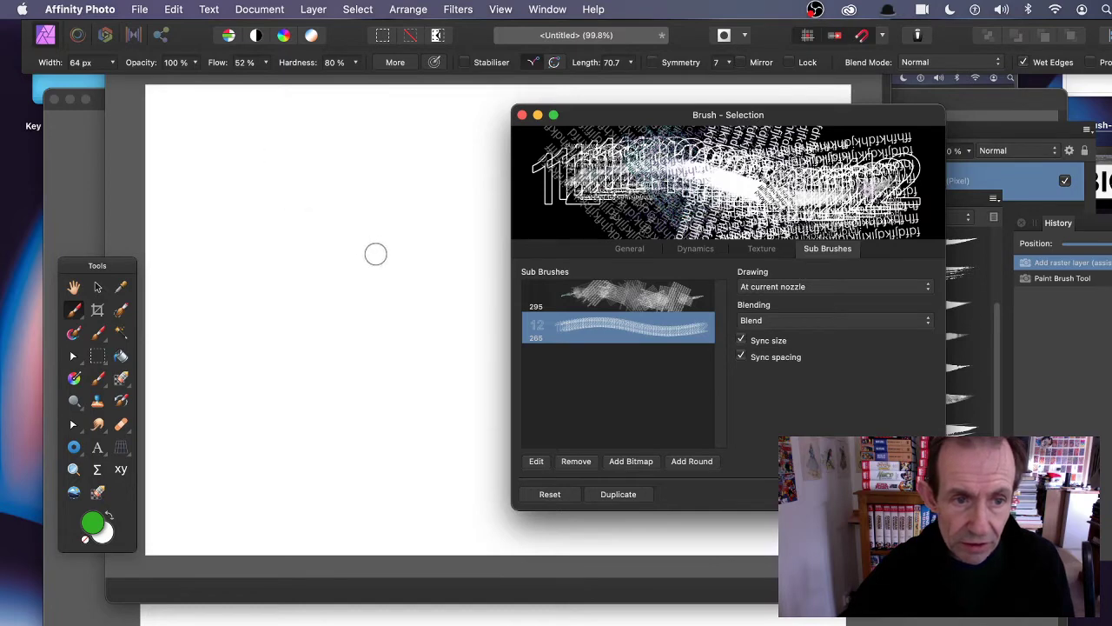
Paint a test stroke on the blank canvas, undo it, and keep the "12" sub brush blending on Blend.
mouse_move(234, 148)
mouse_down()
mouse_move(446, 360)
mouse_move(435, 496)
mouse_move(273, 348)
mouse_move(346, 339)
mouse_up()
key(super+z)
click(804, 320)
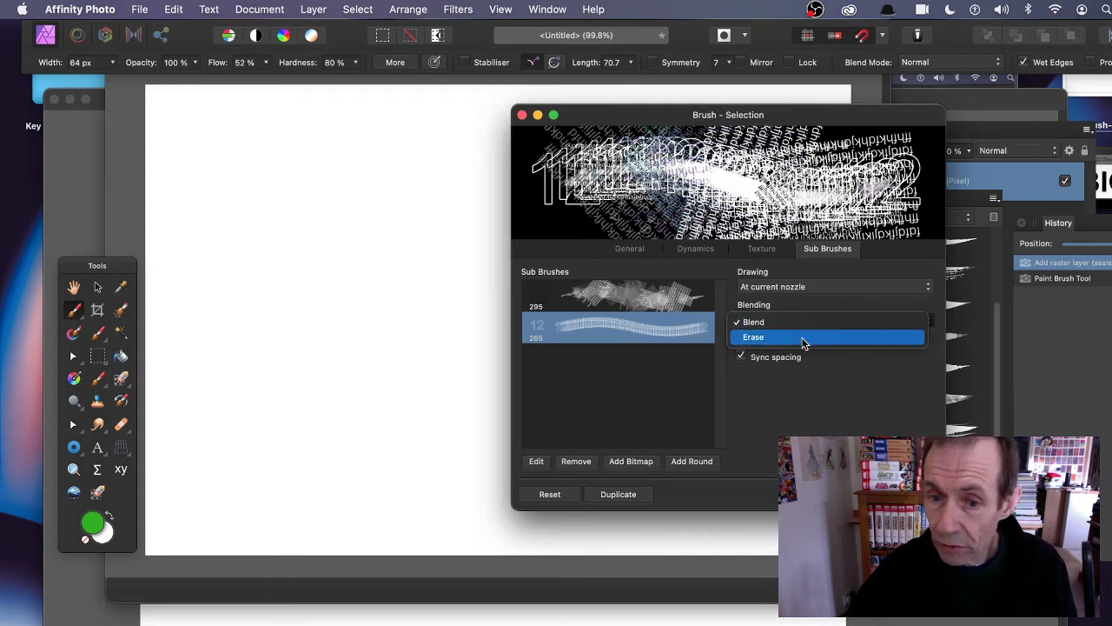
click(804, 323)
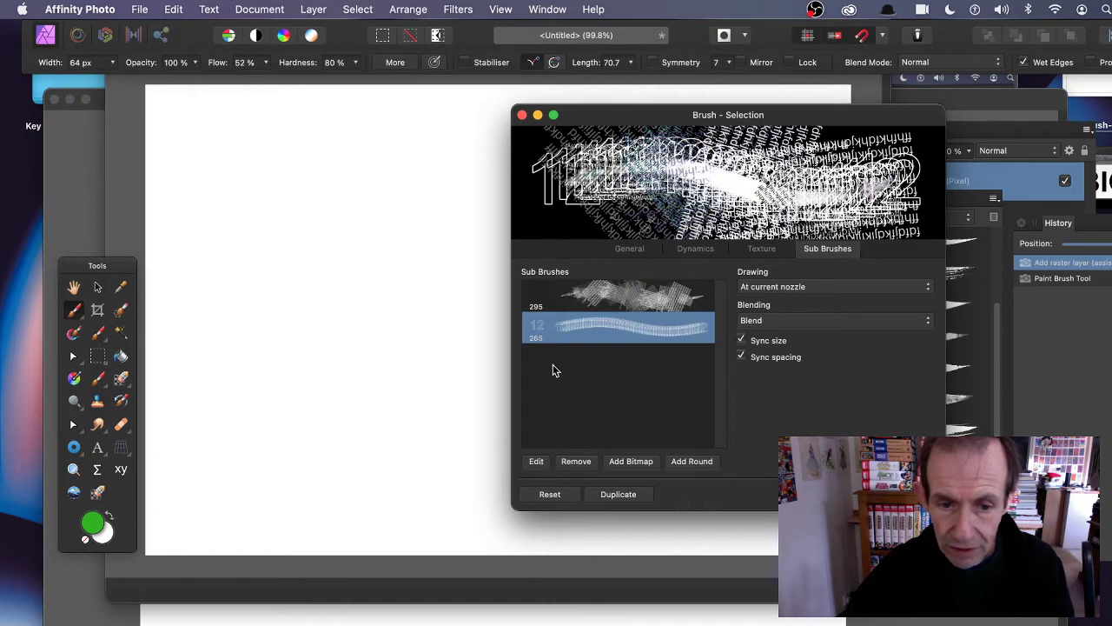
Edit the "12" sub brush, setting its size to 388.1 px and increasing its rotation so the numbers tilt along the stroke.
click(536, 463)
mouse_move(891, 230)
mouse_down()
mouse_move(600, 109)
mouse_move(606, 125)
mouse_move(729, 125)
mouse_up()
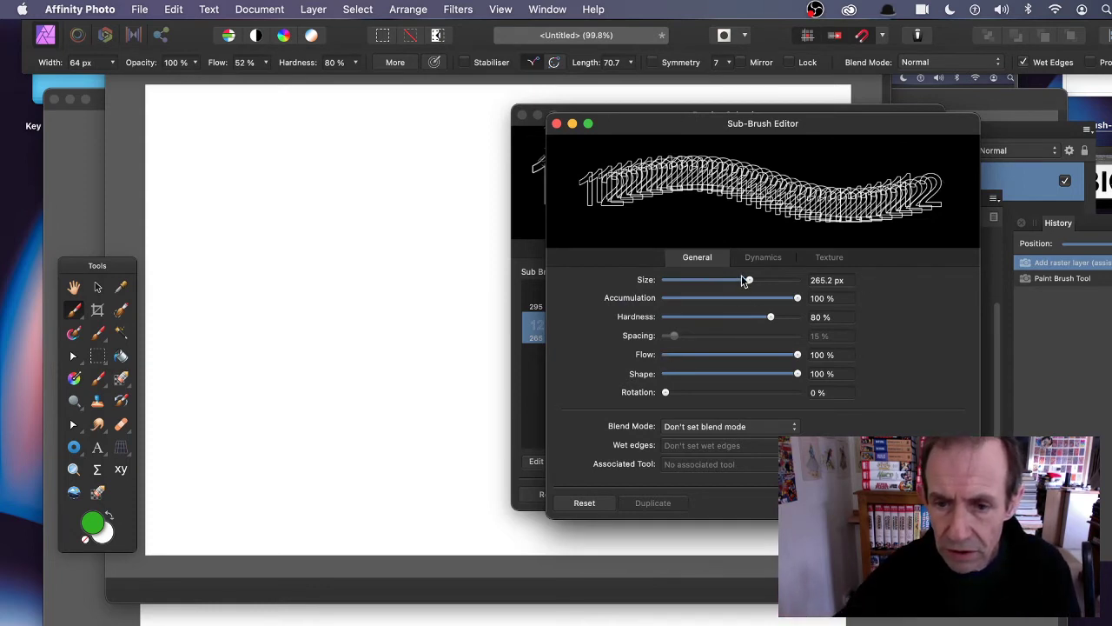
drag(745, 282, 764, 281)
drag(661, 125, 815, 127)
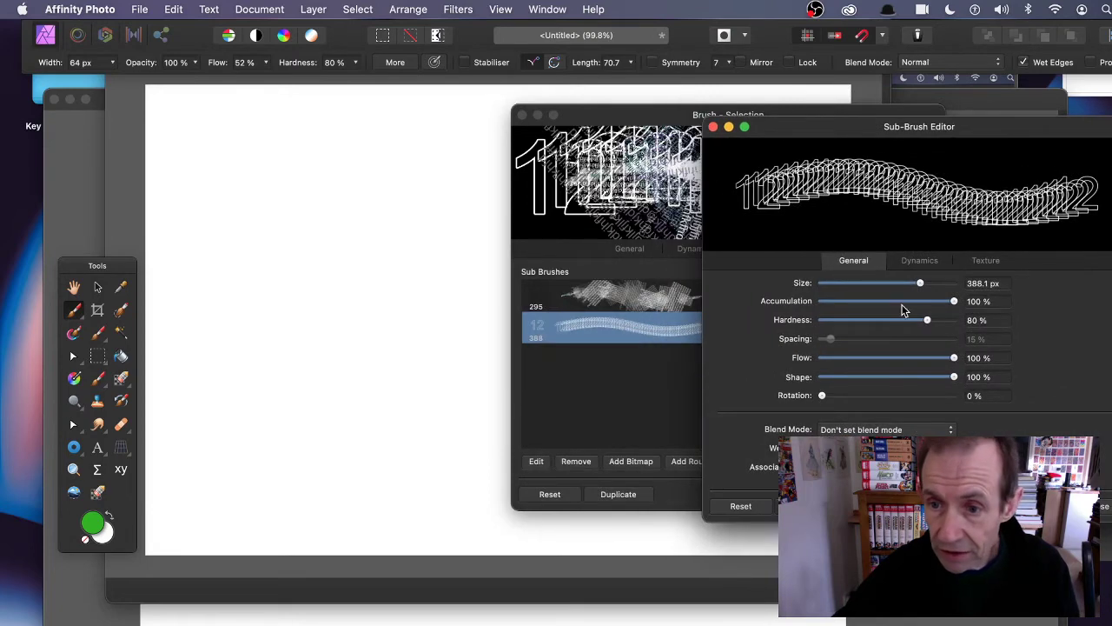
mouse_move(929, 306)
mouse_down()
mouse_move(869, 304)
mouse_move(923, 304)
mouse_up()
mouse_move(822, 395)
mouse_down()
mouse_move(912, 395)
mouse_move(858, 396)
mouse_up()
Set the "12" sub brush's pressure-driven size jitter to 72 % and raise a point on its response curve.
click(920, 260)
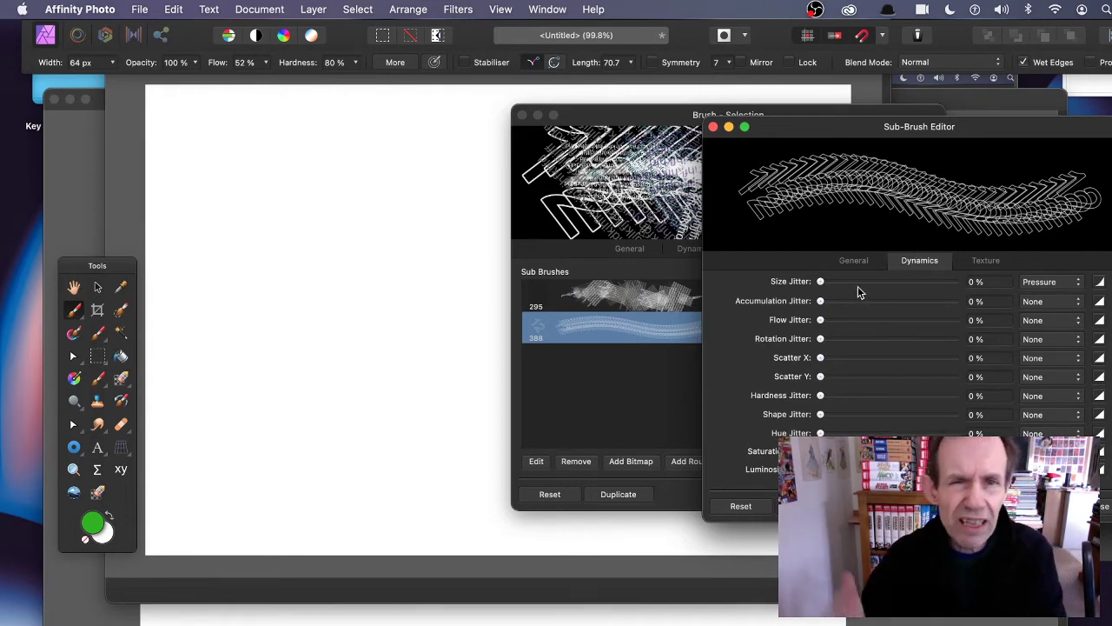
drag(872, 284, 917, 285)
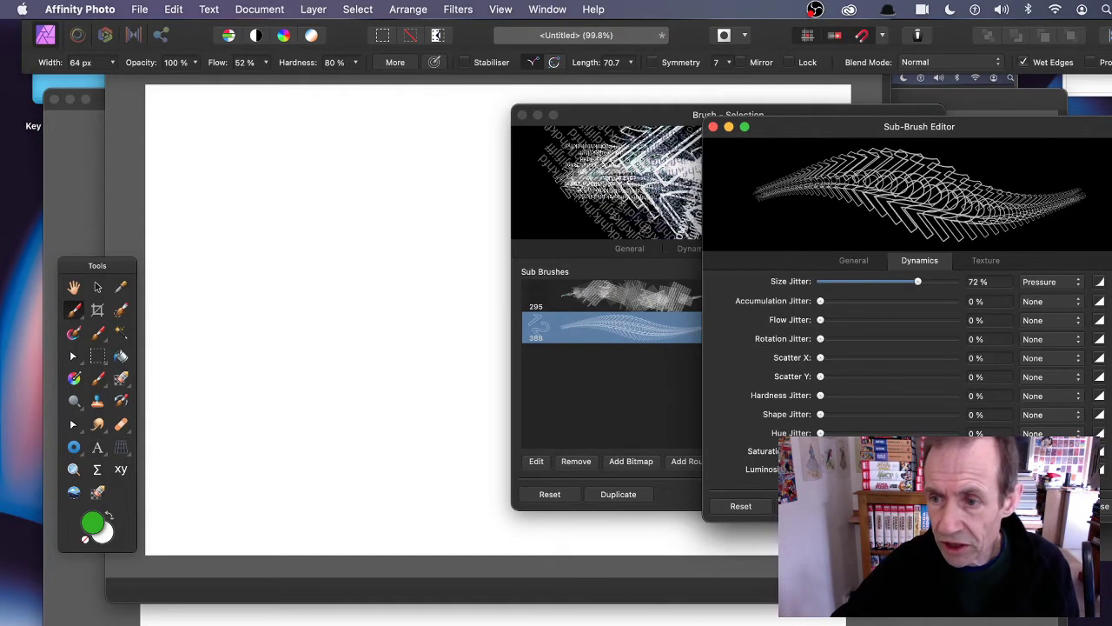
click(1100, 282)
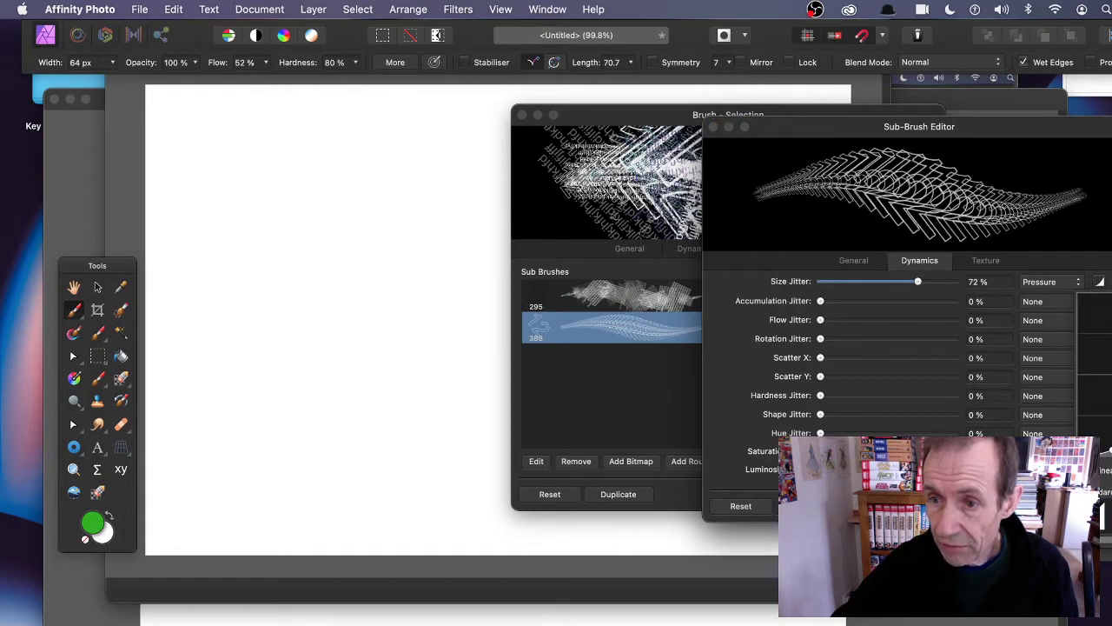
drag(1109, 454, 1108, 341)
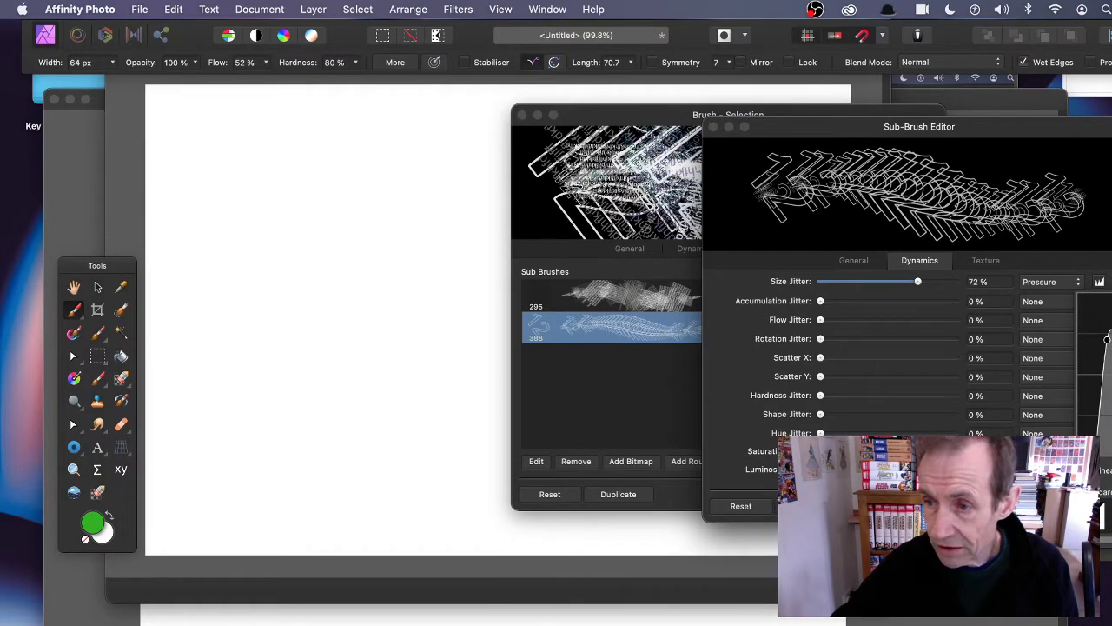
click(1024, 263)
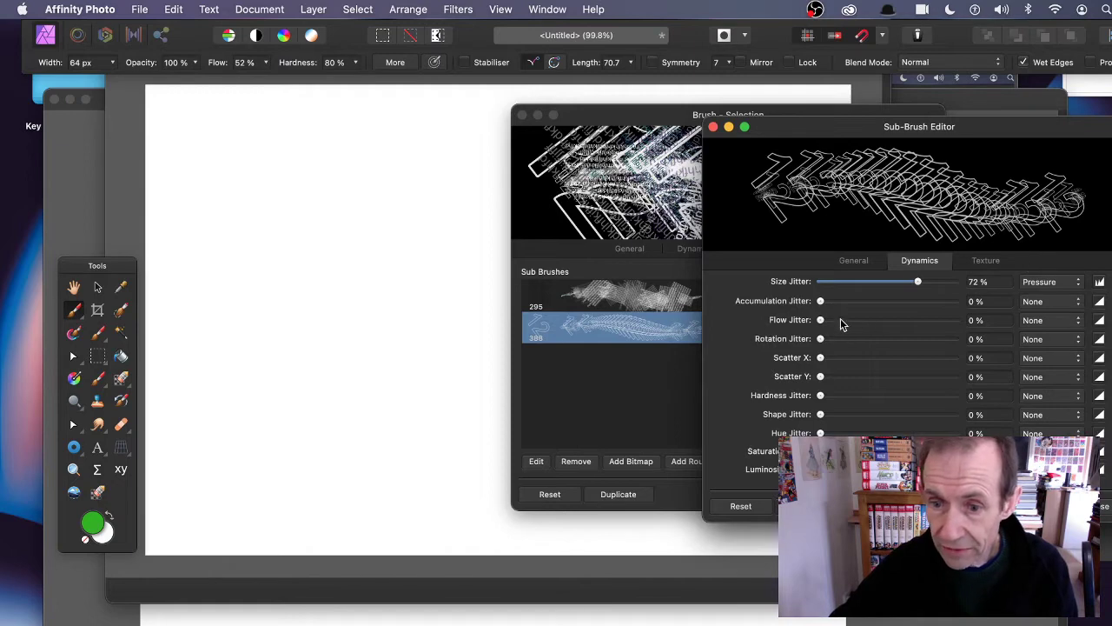
Set the "12" sub brush's flow jitter to 58 %, rotation jitter 69 %, Scatter X 168 %, Scatter Y 156 % and hue jitter 78 %, and close its editor.
drag(841, 321, 899, 321)
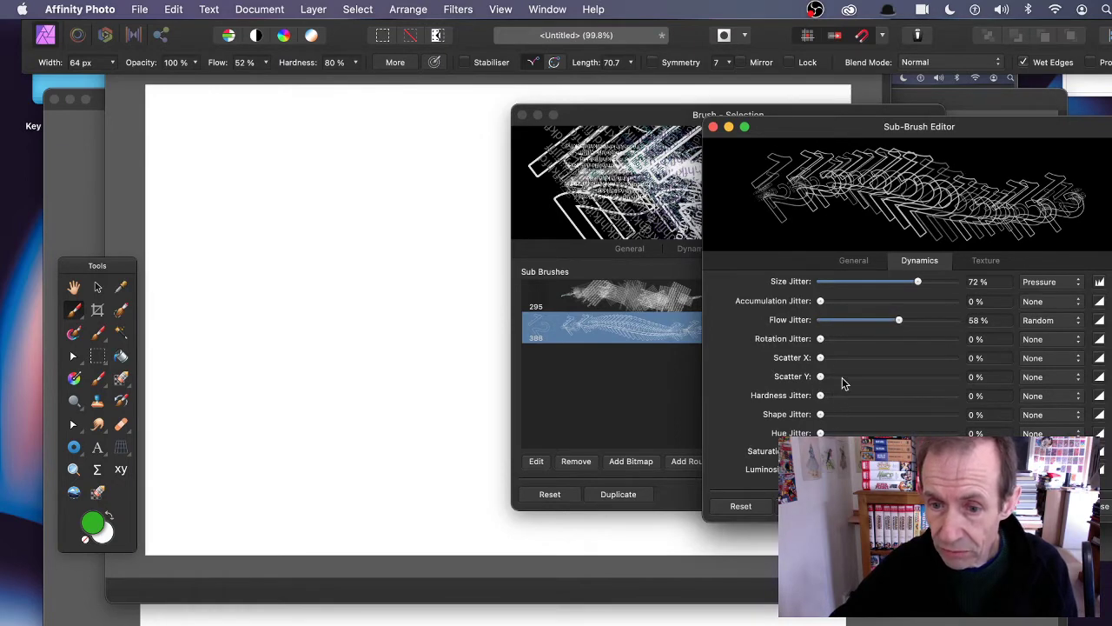
drag(822, 339, 912, 340)
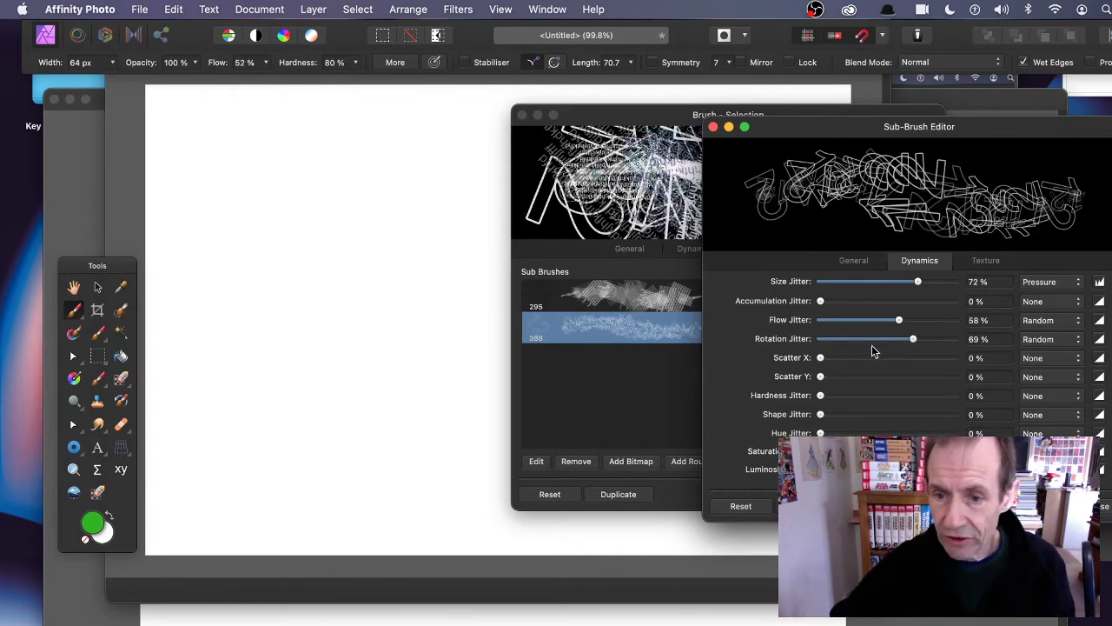
drag(821, 377, 872, 376)
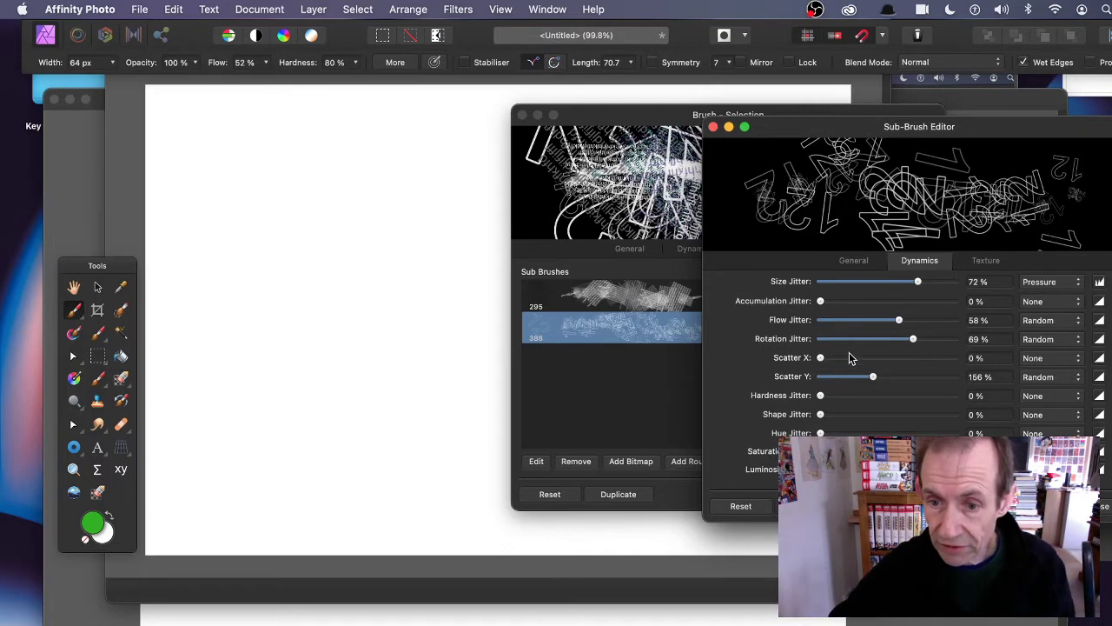
drag(849, 357, 878, 358)
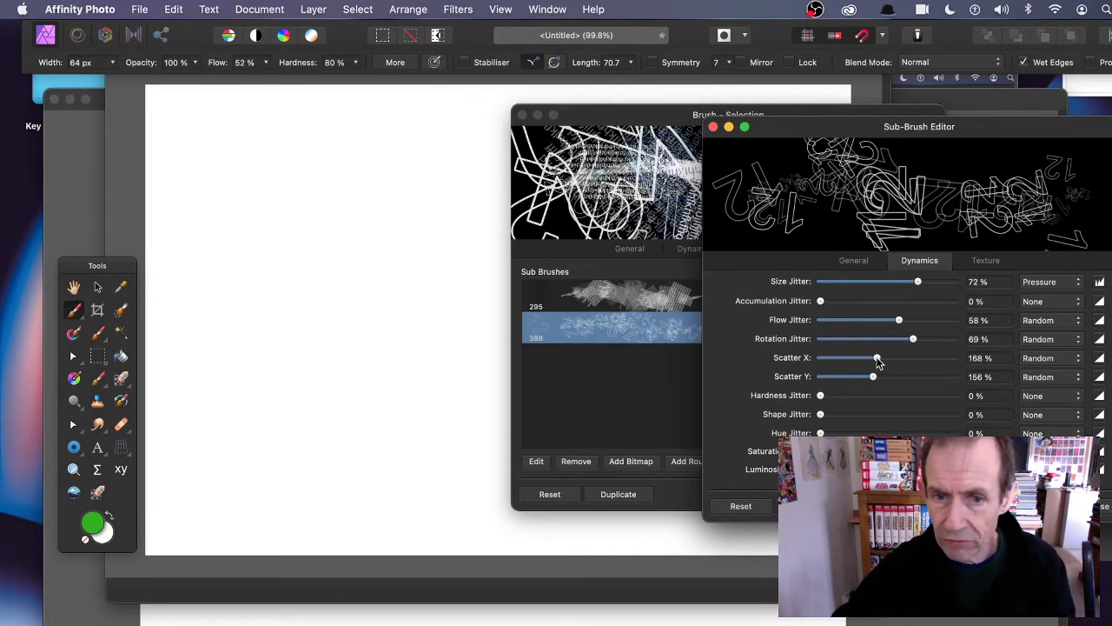
drag(820, 433, 925, 433)
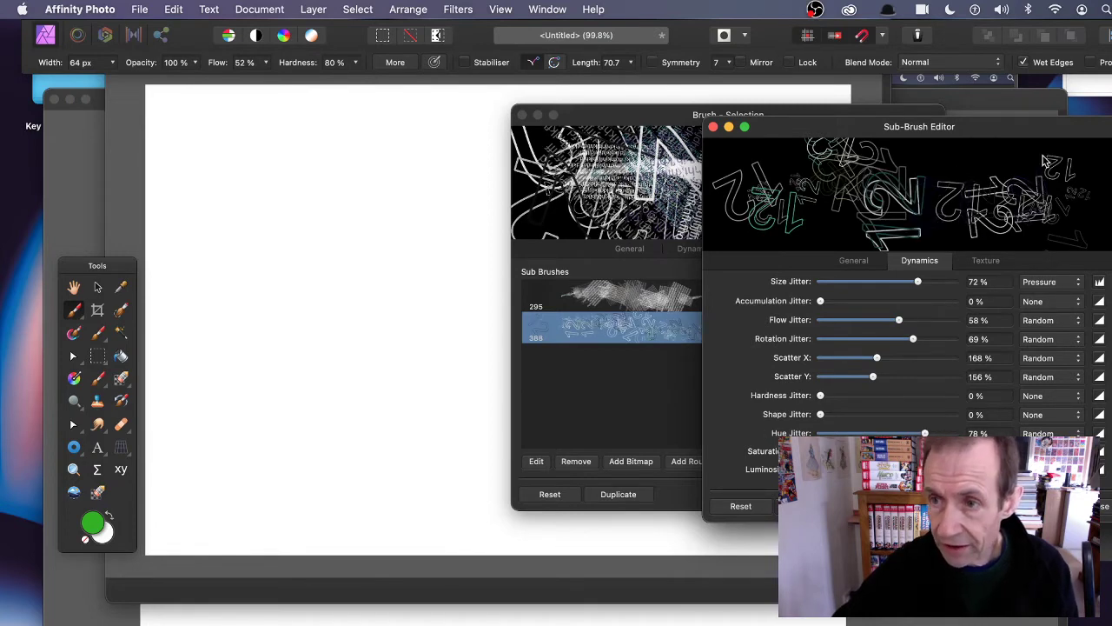
click(656, 121)
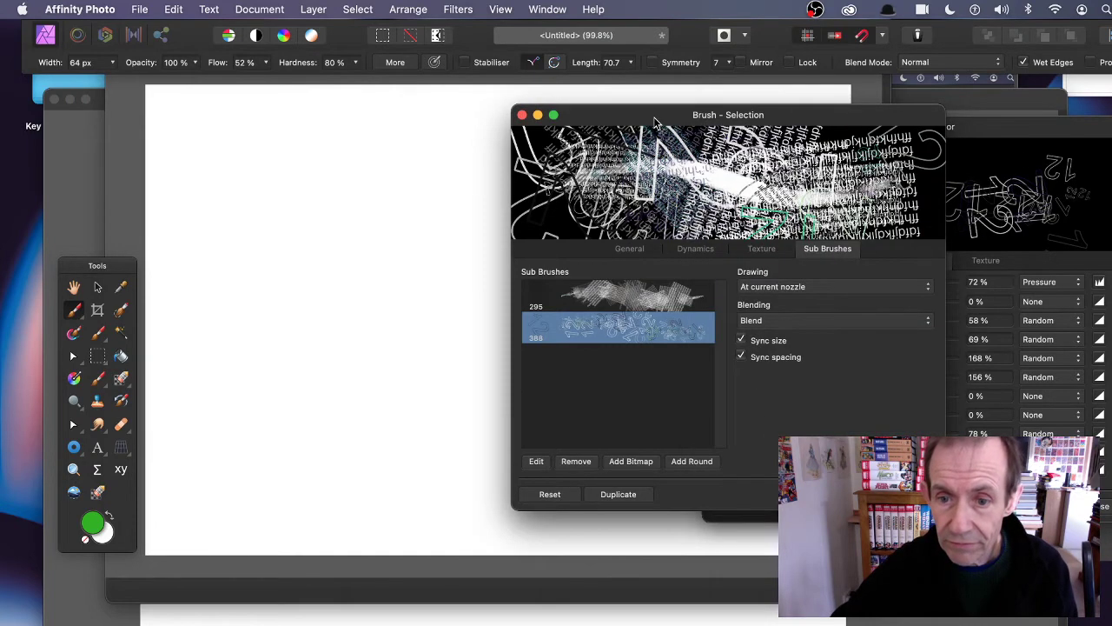
click(994, 128)
click(714, 126)
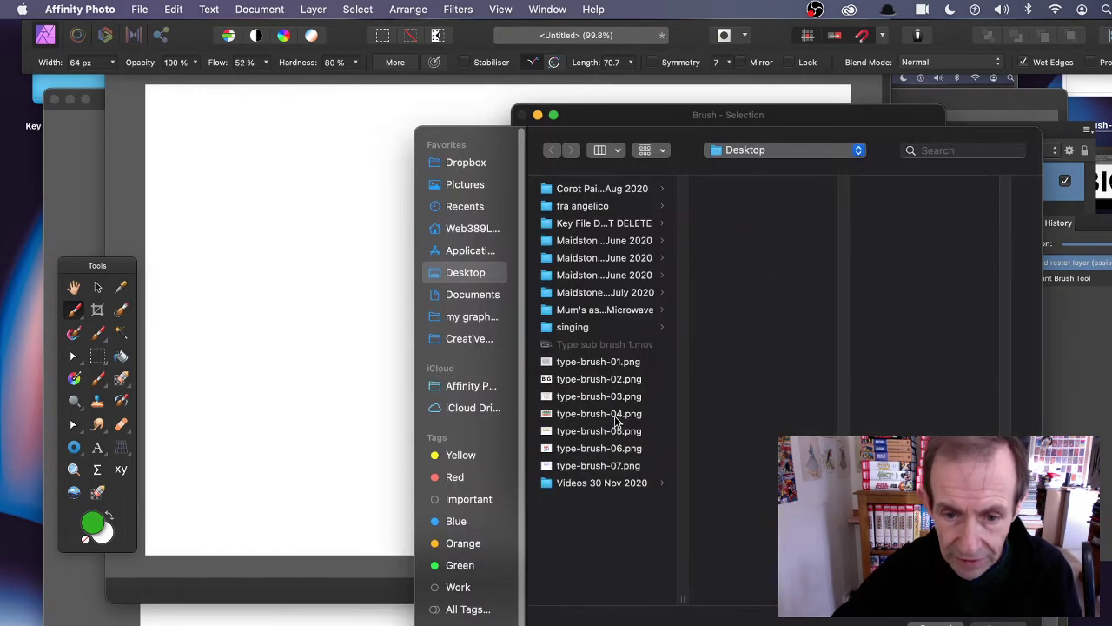
Add the bitmap type-brush-05.png from the Desktop as a third sub brush.
click(615, 415)
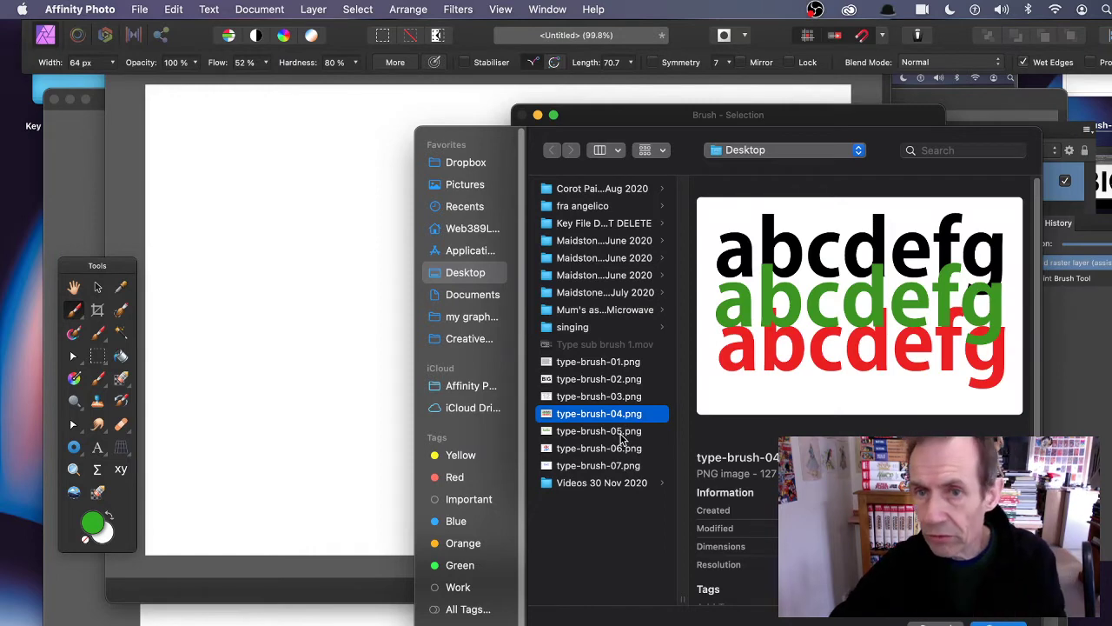
click(624, 435)
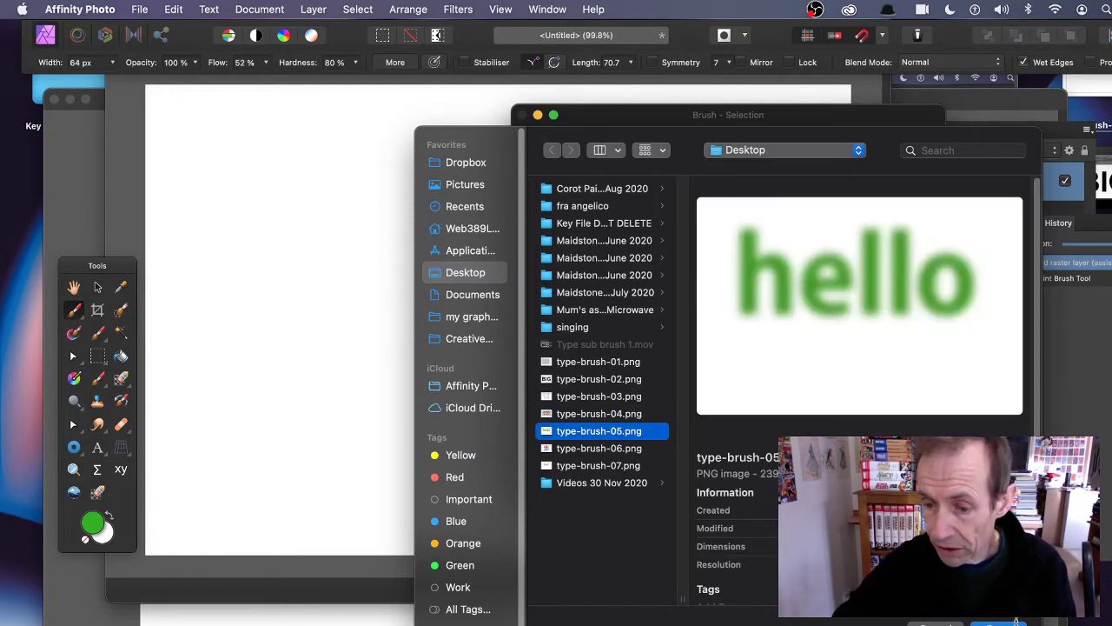
key(Return)
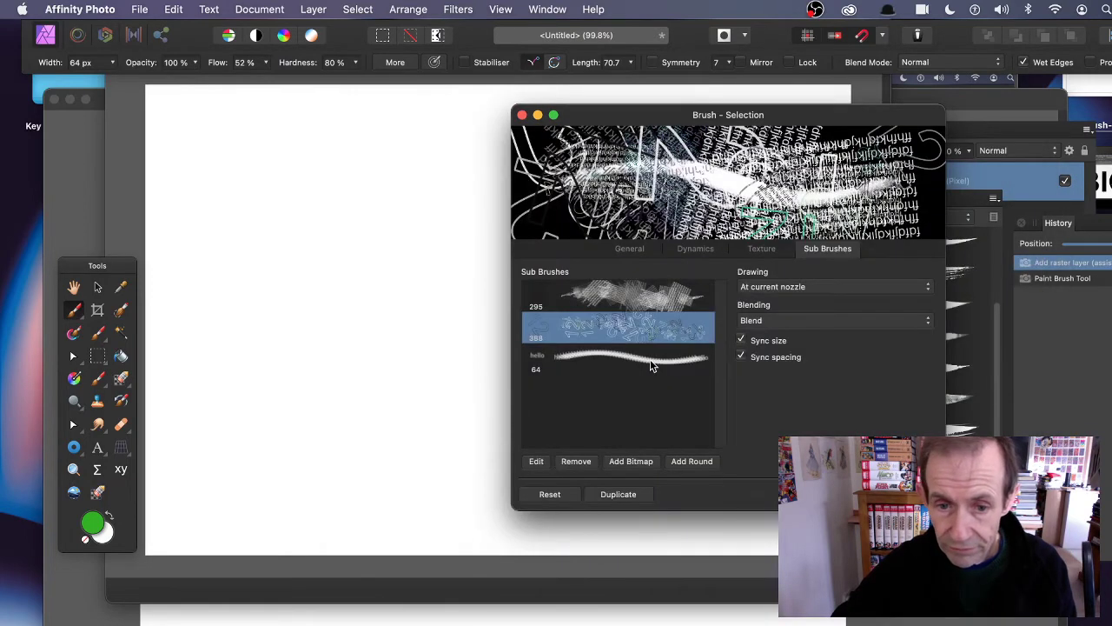
Edit the "hello" sub brush, setting its size to 386.9 px and its blend mode to Darken.
click(536, 460)
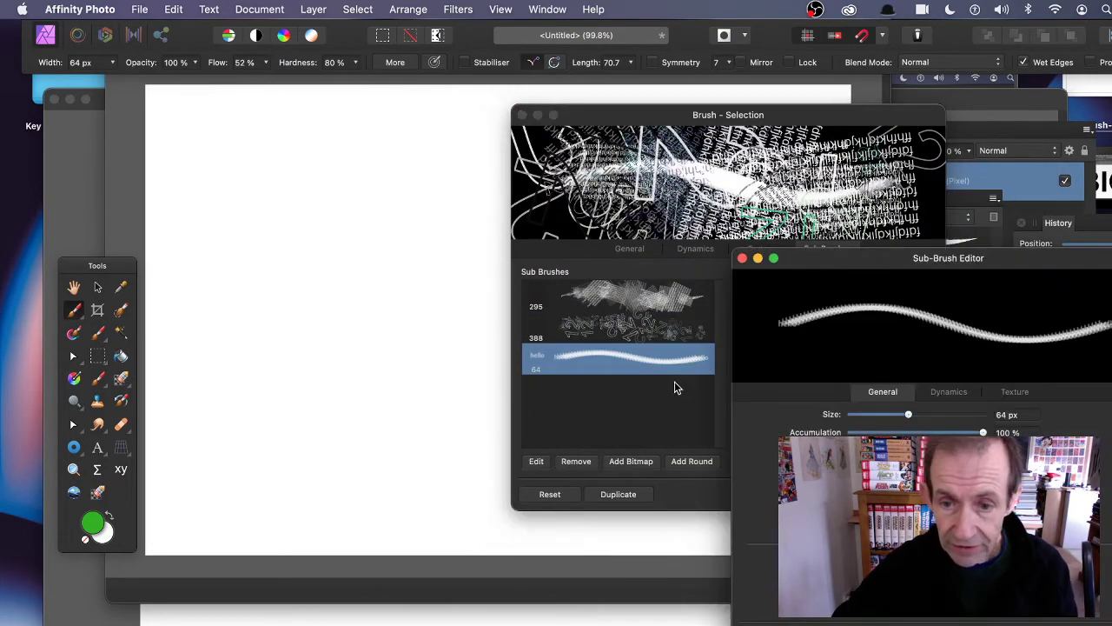
drag(929, 417, 948, 414)
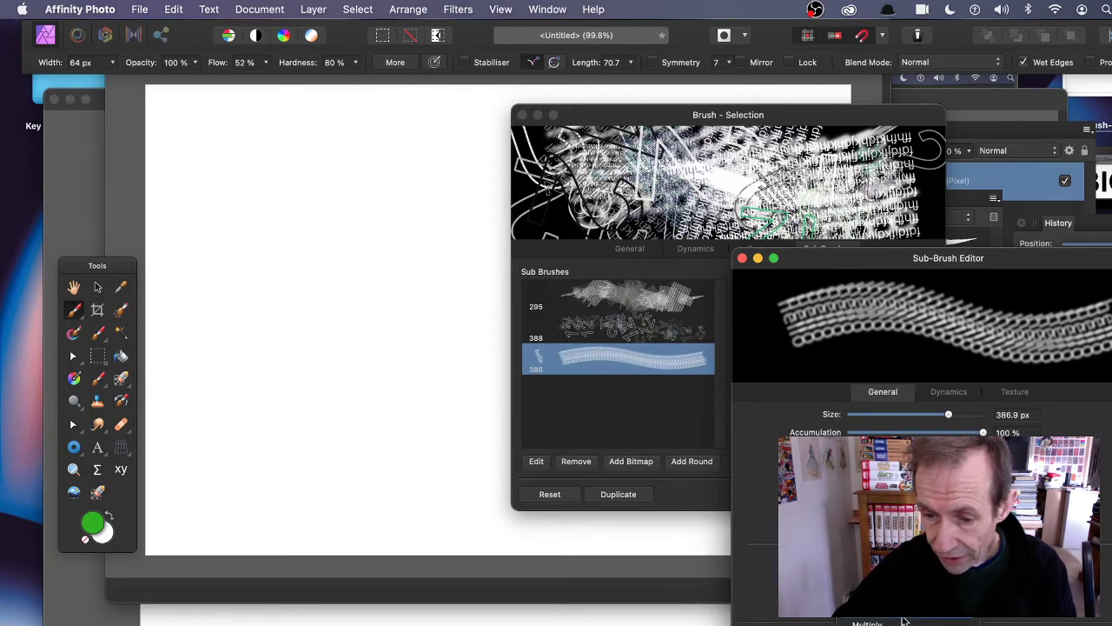
scroll(904, 619, down, 3)
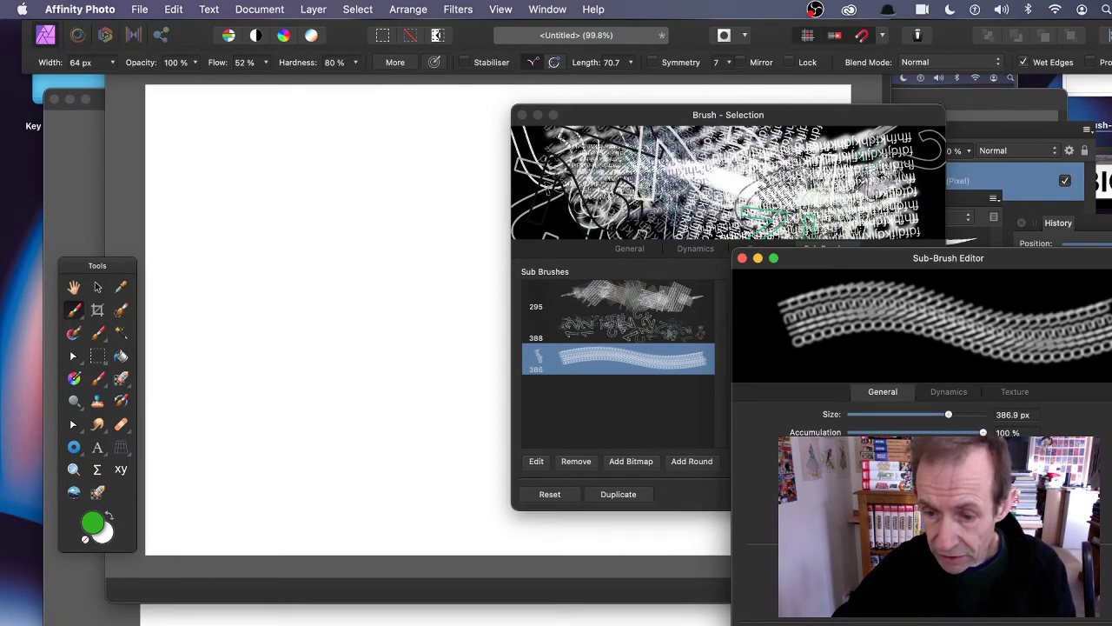
click(878, 620)
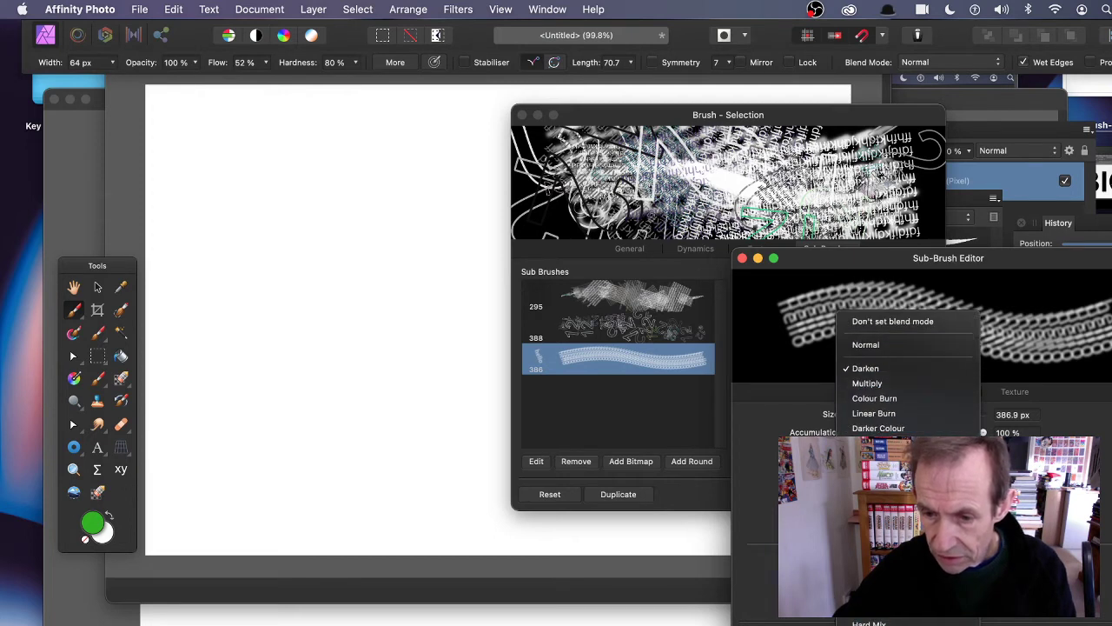
click(1076, 409)
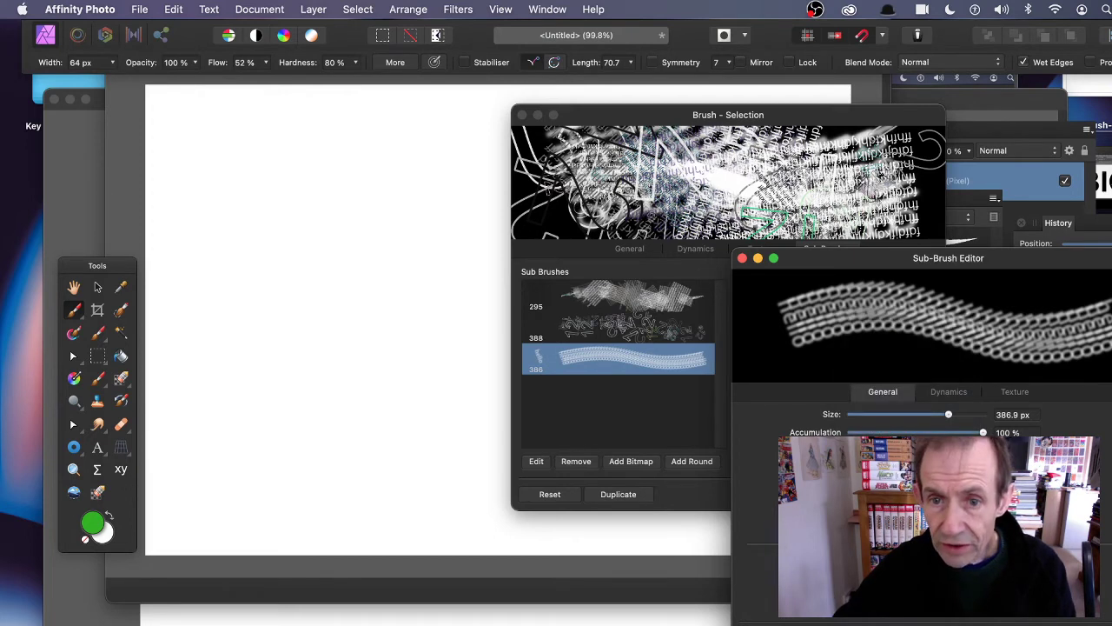
Set the "hello" sub brush's pressure-driven size jitter to 84 % and raise a point on its response curve.
click(948, 391)
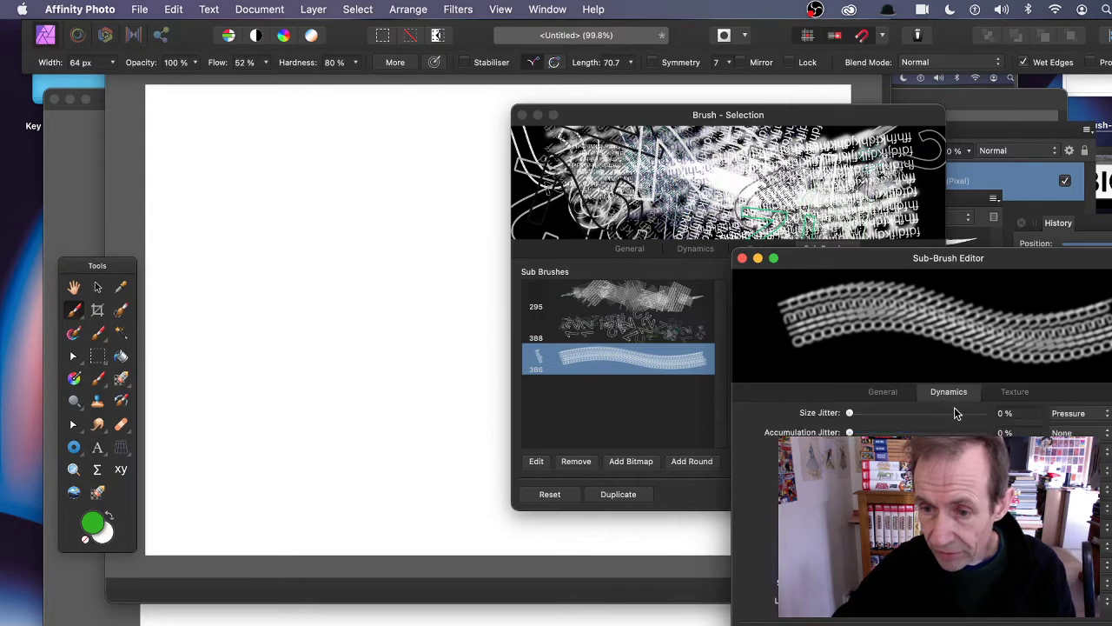
drag(869, 413, 917, 416)
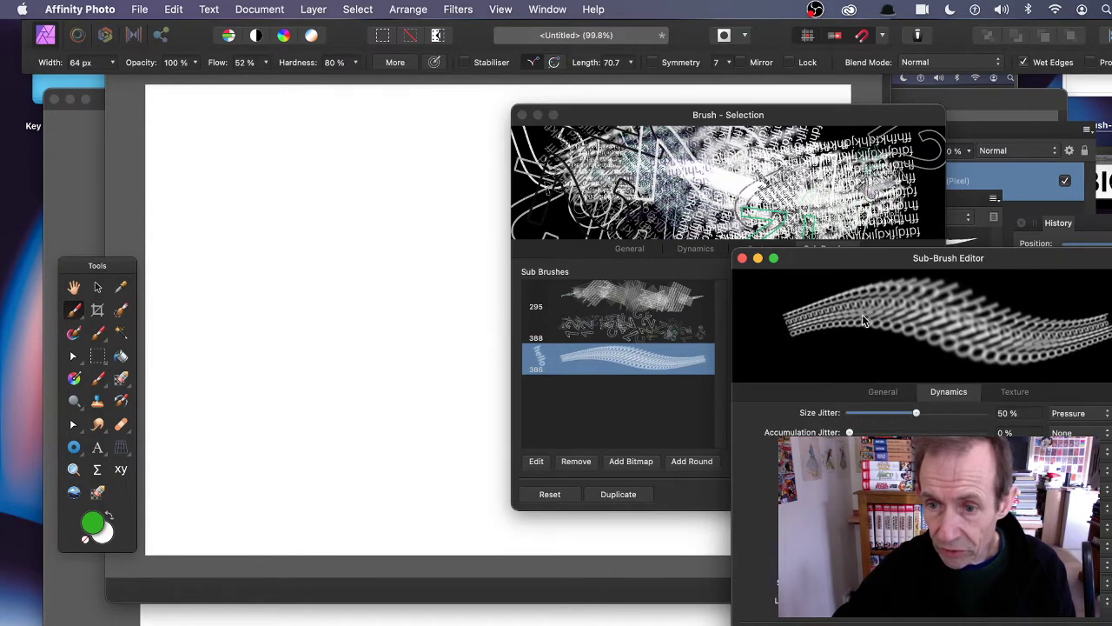
click(962, 413)
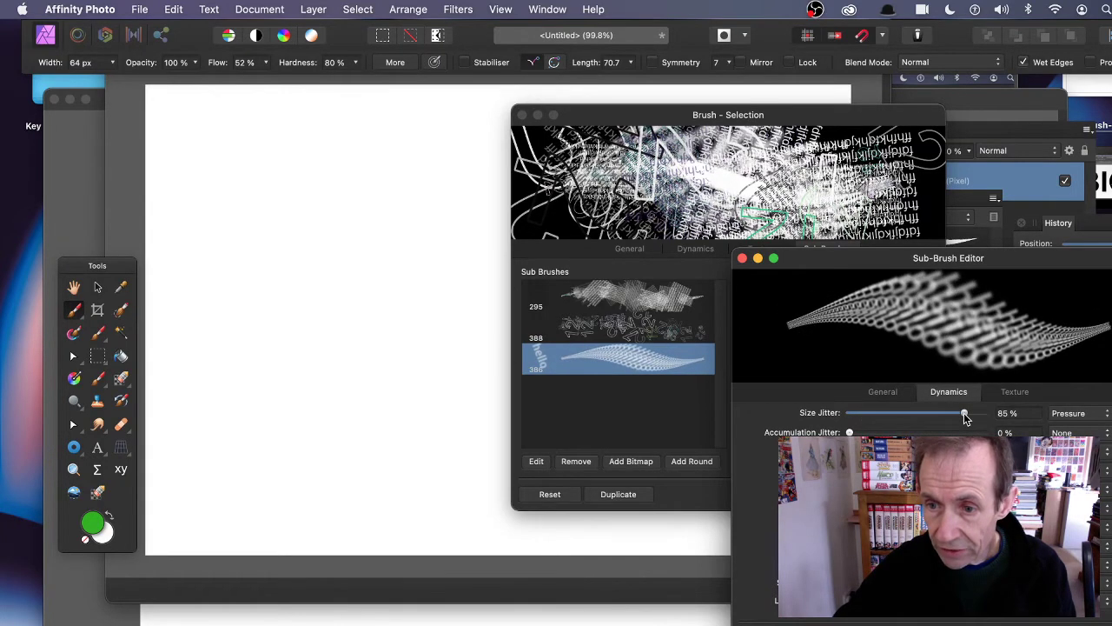
click(1110, 413)
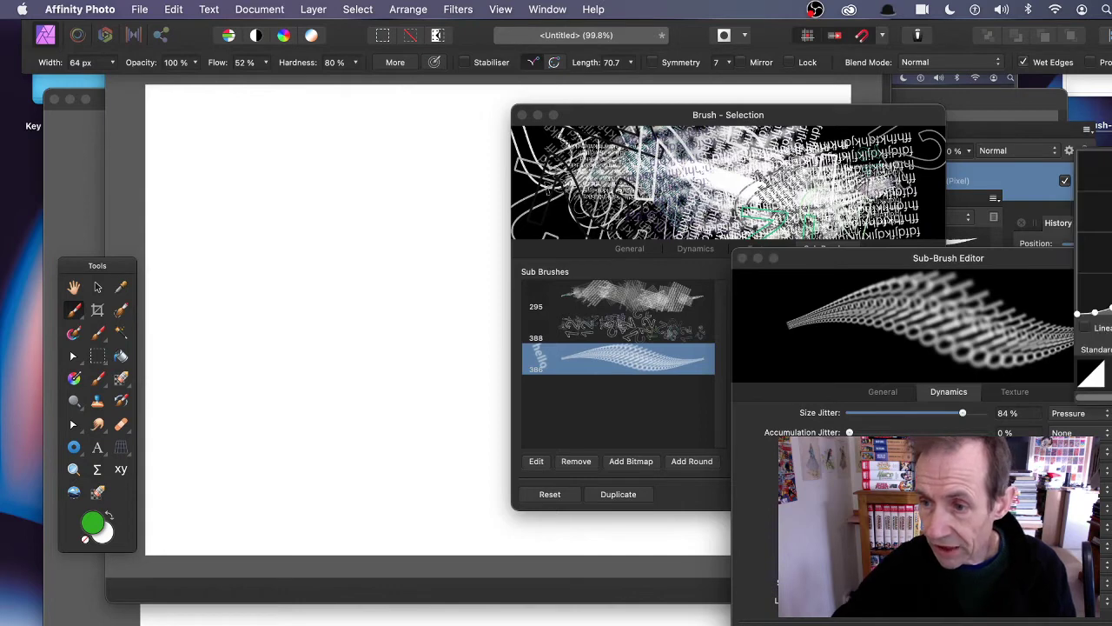
drag(1102, 272, 1101, 235)
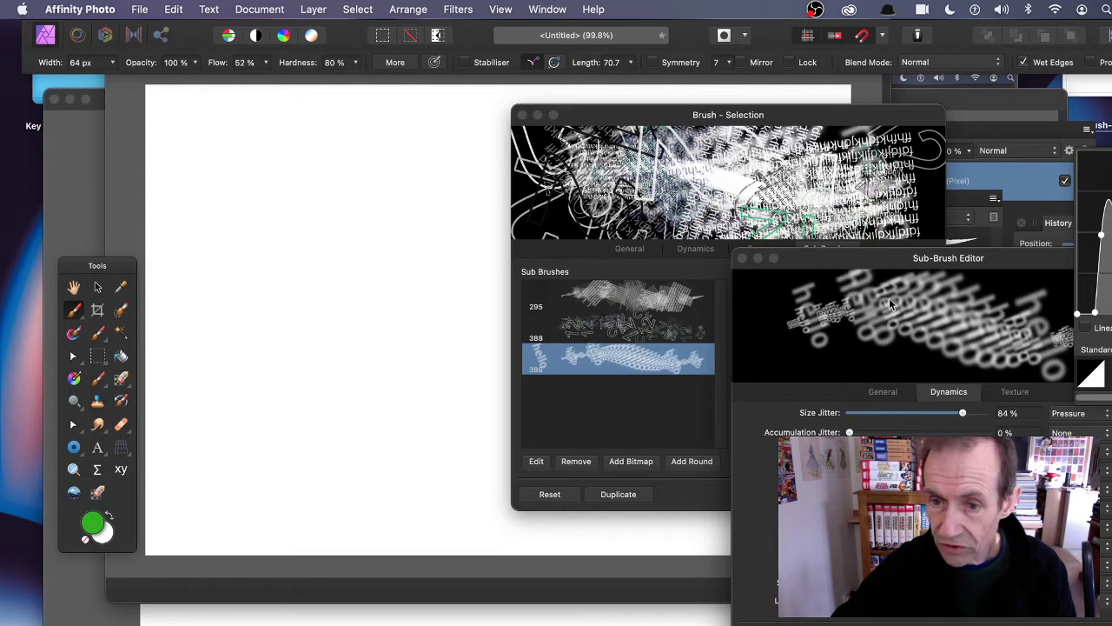
click(966, 254)
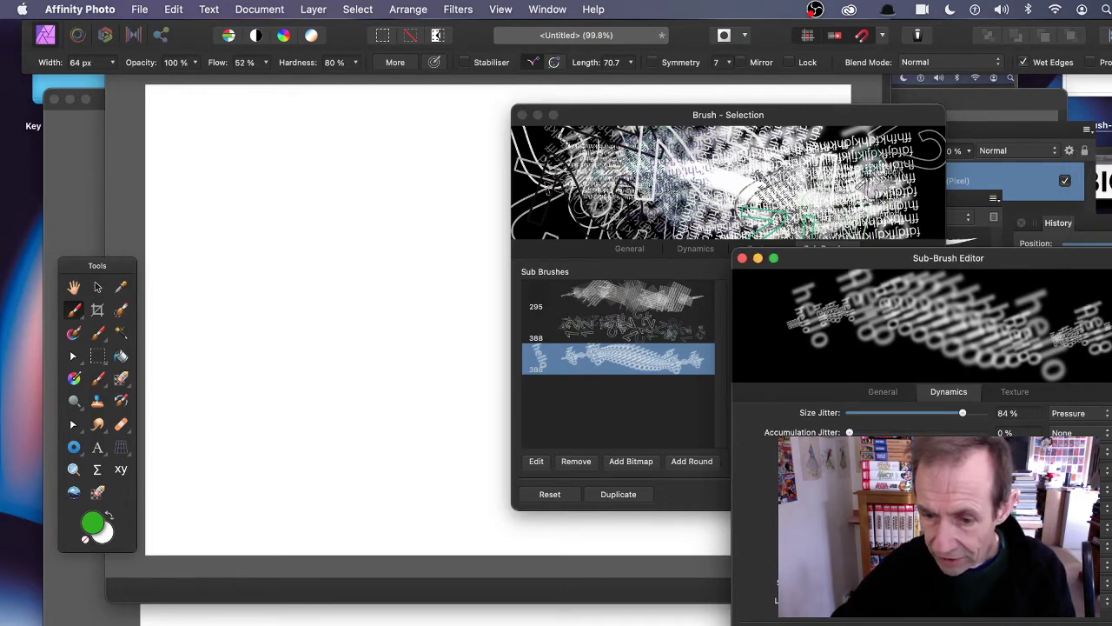
Randomise the "hello" sub brush's rotation, scatter and hue with accumulation jitter at 40 %, close its editor and paint two test strokes.
drag(850, 545, 947, 545)
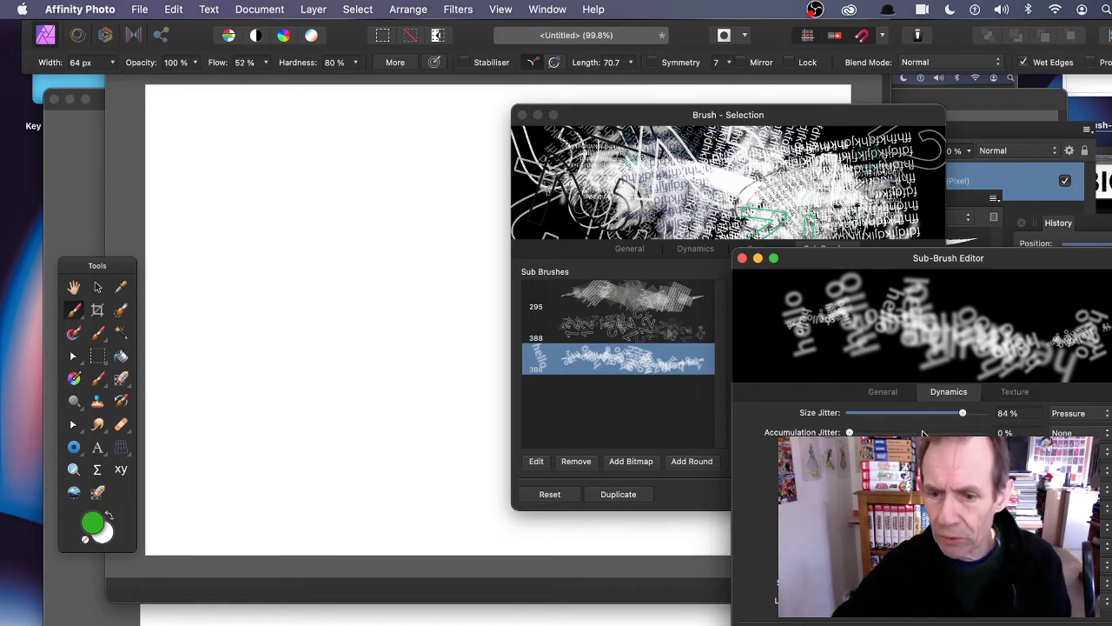
drag(849, 432, 893, 432)
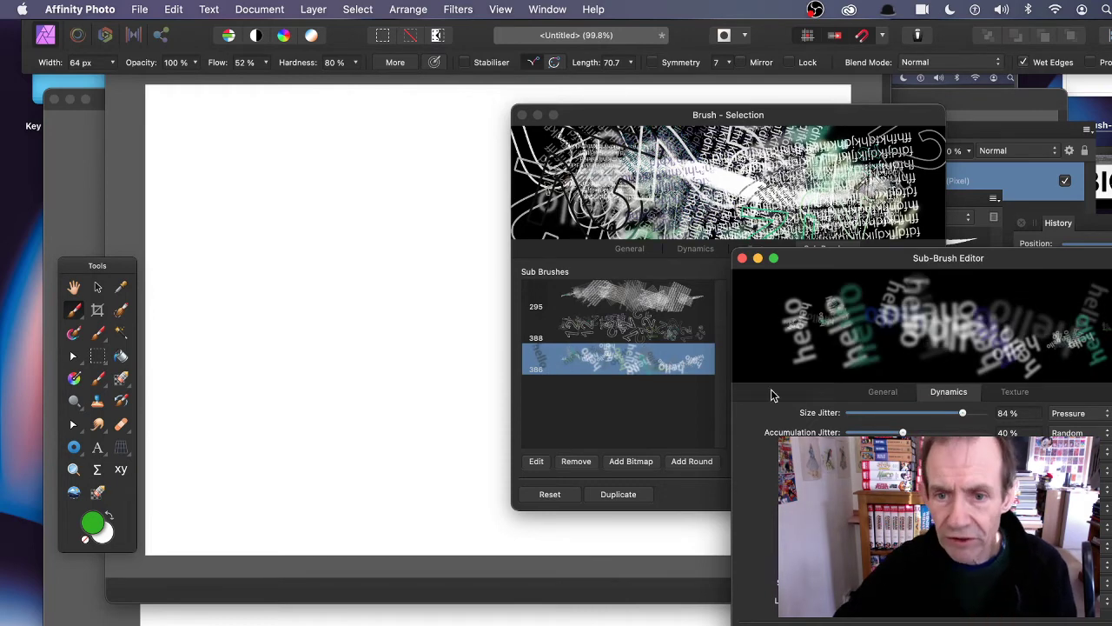
click(742, 259)
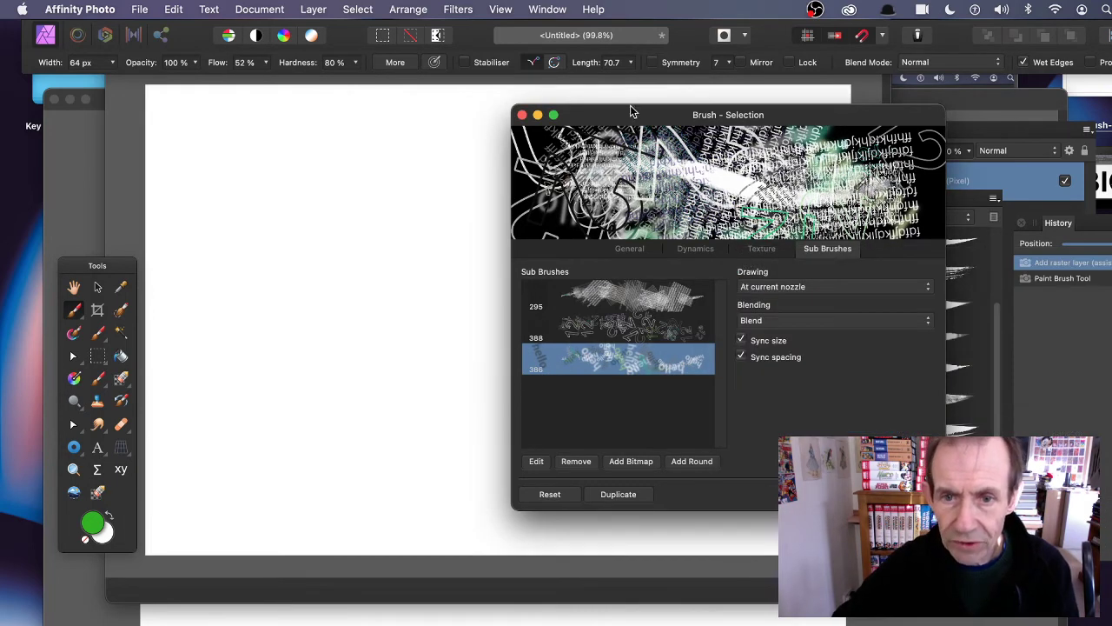
mouse_move(153, 157)
mouse_down()
mouse_move(172, 129)
mouse_move(235, 152)
mouse_move(392, 291)
mouse_move(483, 396)
mouse_up()
mouse_move(379, 296)
mouse_down()
mouse_move(342, 272)
mouse_move(361, 366)
mouse_move(323, 447)
mouse_move(266, 354)
mouse_move(352, 232)
mouse_move(380, 142)
mouse_move(456, 261)
mouse_move(445, 387)
mouse_move(277, 231)
mouse_move(199, 187)
mouse_up()
Test Erase blending on the "hello" sub brush with a stroke across the artwork, and return its blending to Blend.
click(753, 320)
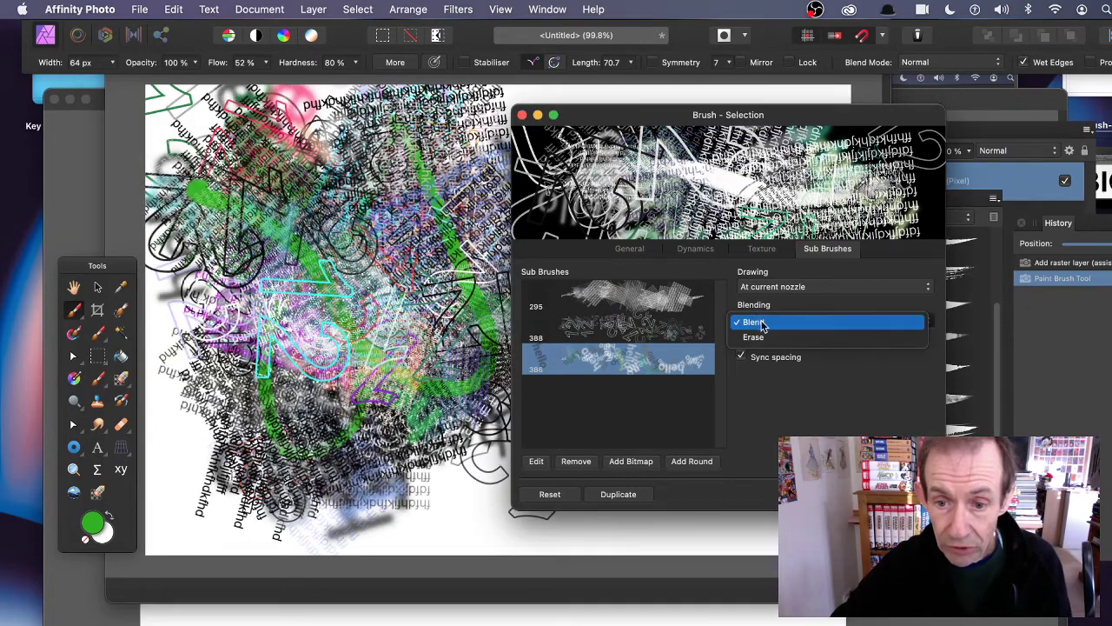
click(768, 338)
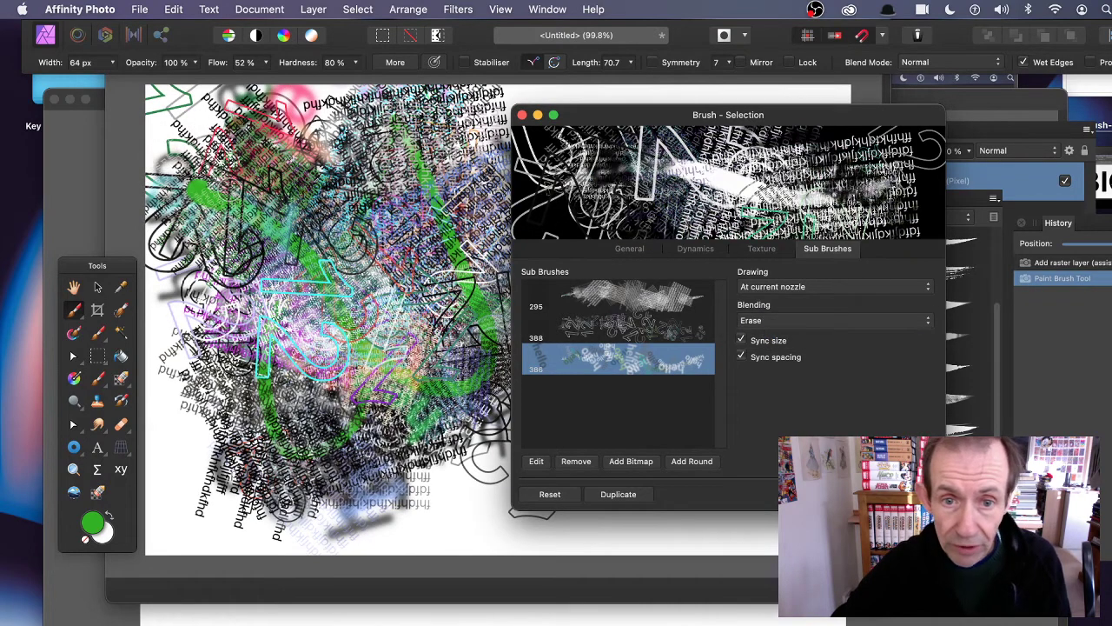
mouse_move(229, 190)
mouse_down()
mouse_move(260, 185)
mouse_move(417, 250)
mouse_move(400, 263)
mouse_move(315, 207)
mouse_move(322, 400)
mouse_move(429, 209)
mouse_up()
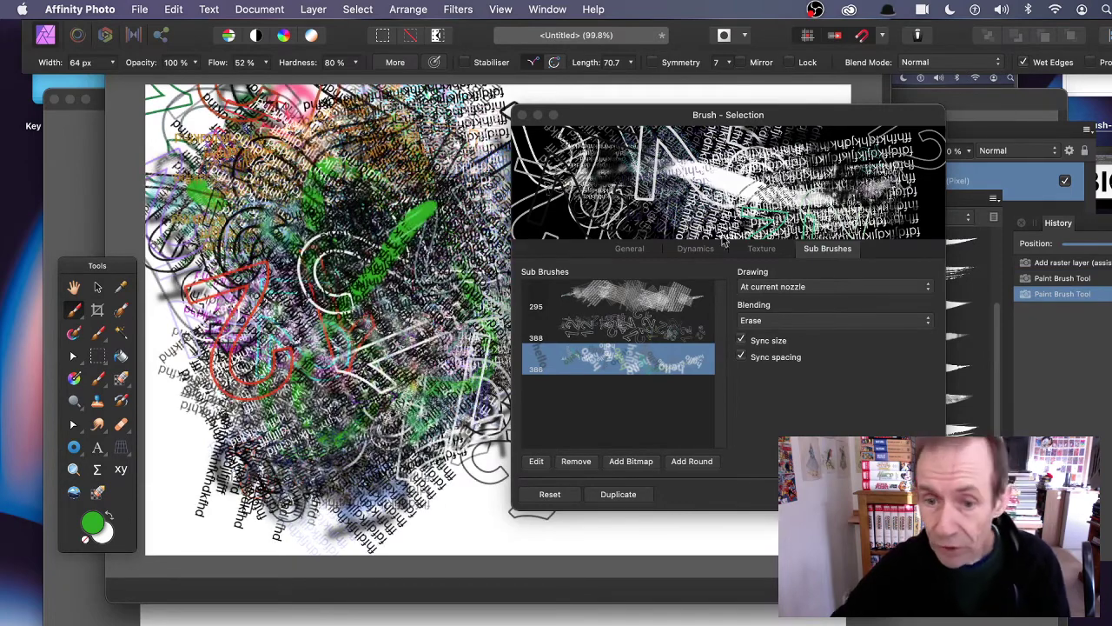
click(822, 327)
click(805, 304)
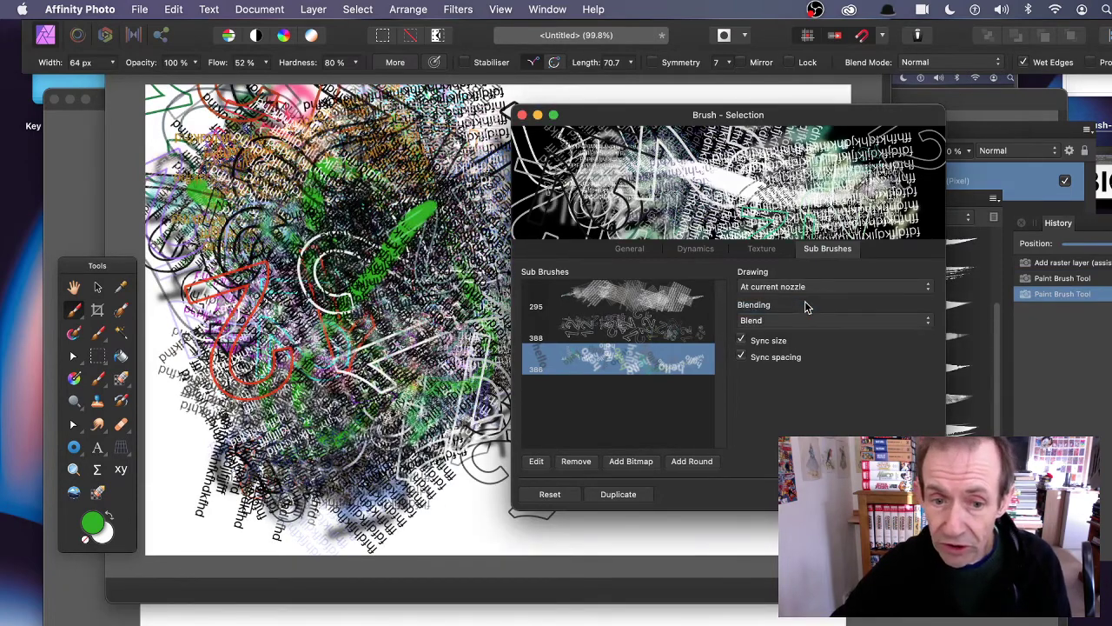
Move the 295 px text sub brush below the "12" and "hello" ones, and add type-brush-07.png from the Desktop as a fourth sub brush.
mouse_move(600, 360)
mouse_down()
mouse_move(607, 310)
mouse_move(622, 315)
mouse_move(608, 390)
mouse_up()
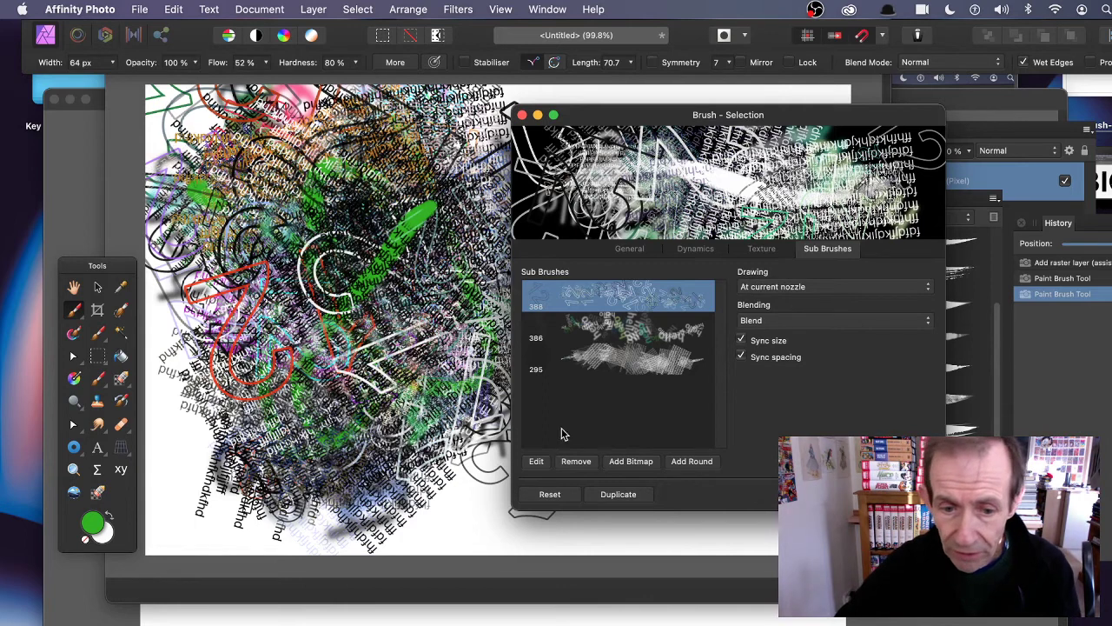
click(612, 401)
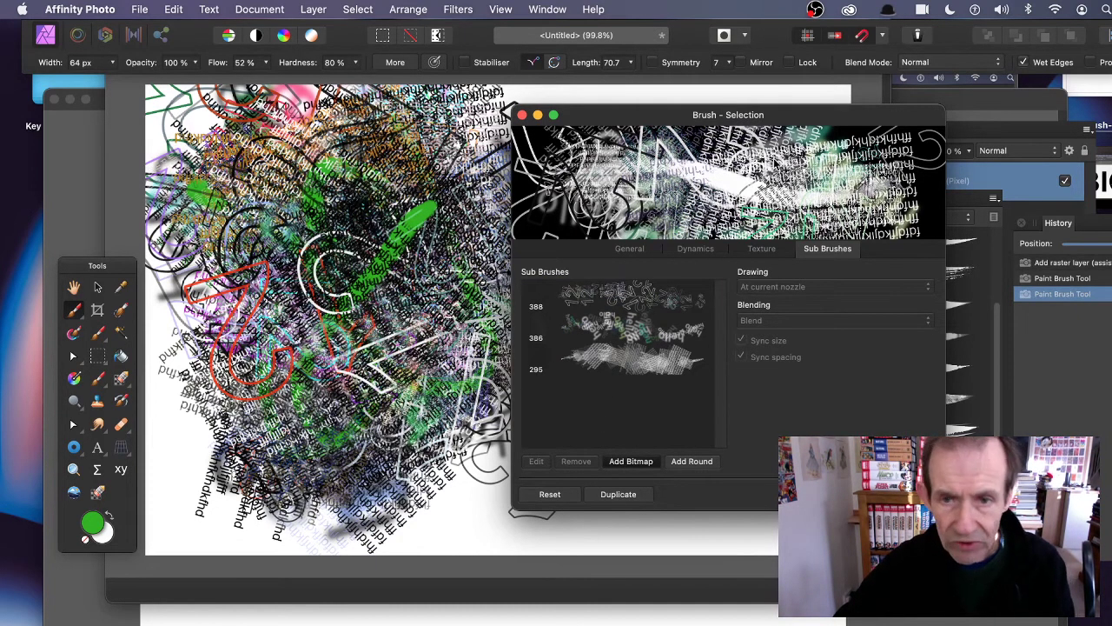
click(631, 461)
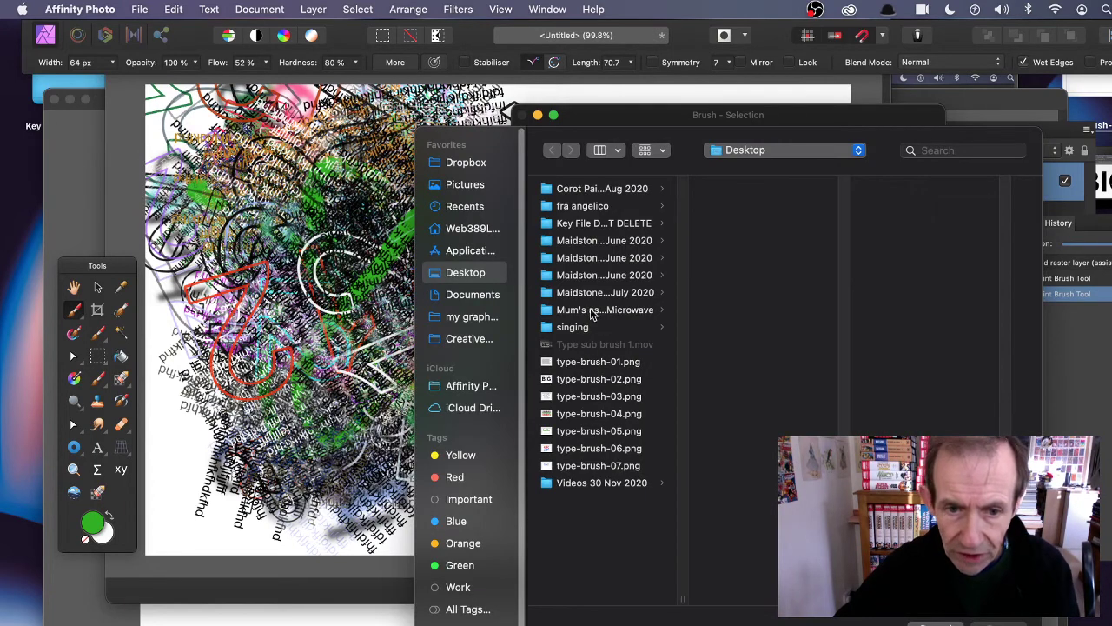
click(594, 468)
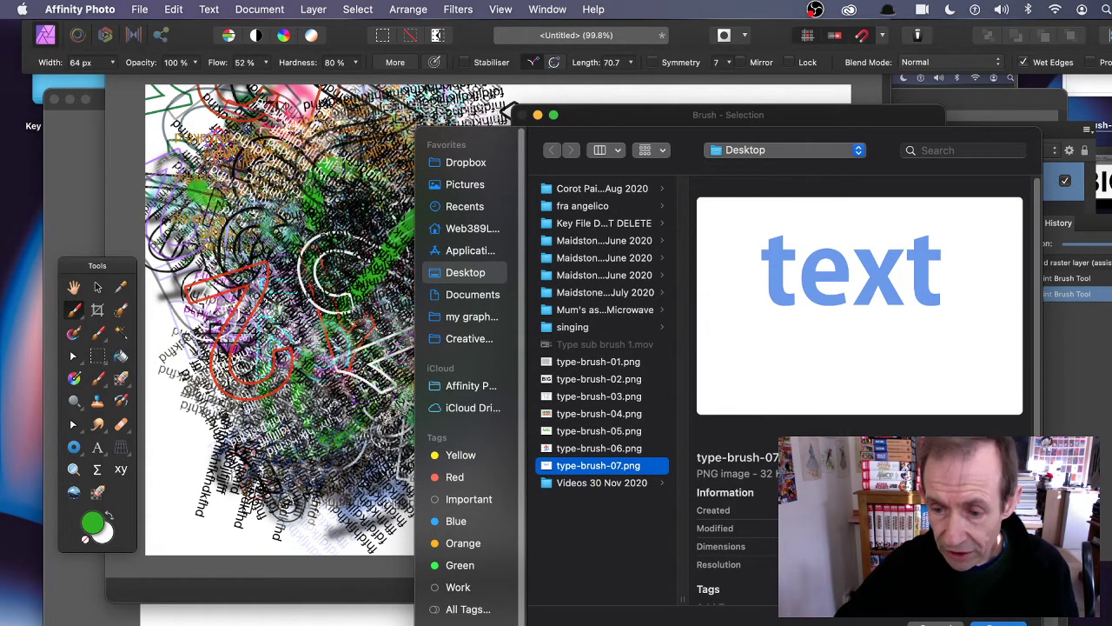
click(999, 622)
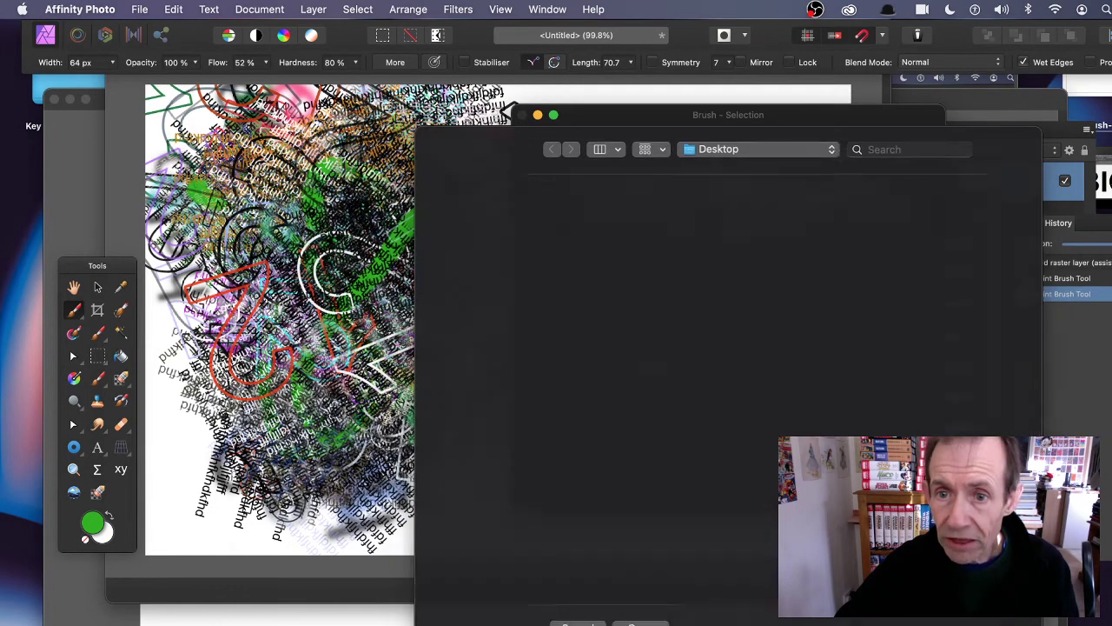
click(656, 398)
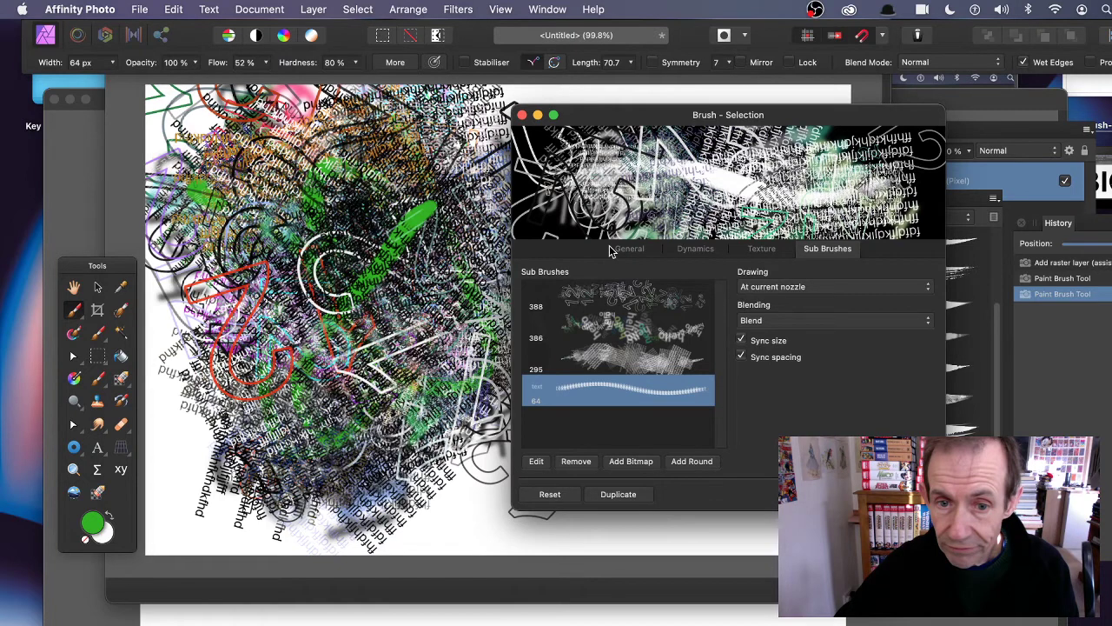
Edit the "text" sub brush, setting its size to 342.5 px, accumulation to 73 %, flow to 100 % and rotation to 26 %.
click(537, 462)
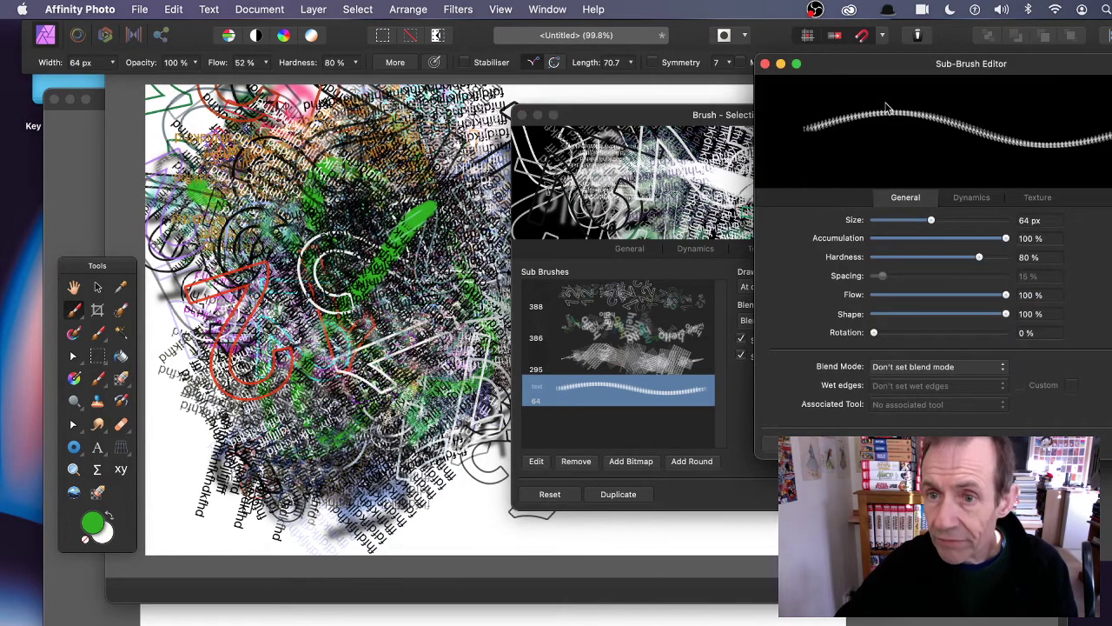
drag(932, 220, 972, 224)
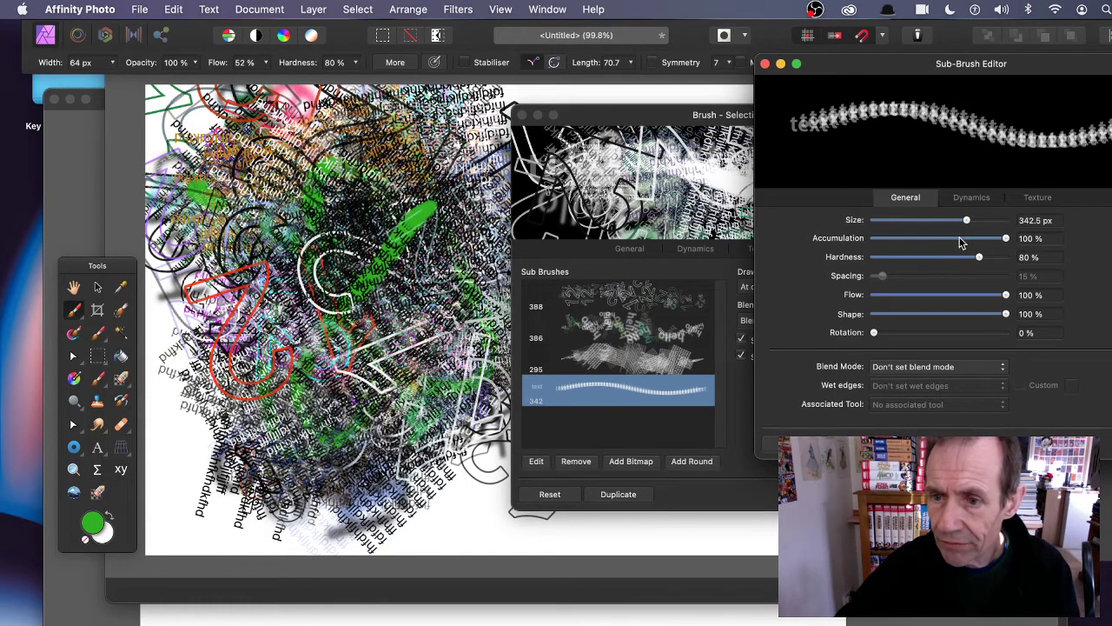
mouse_move(960, 243)
mouse_down()
mouse_move(939, 239)
mouse_move(969, 239)
mouse_up()
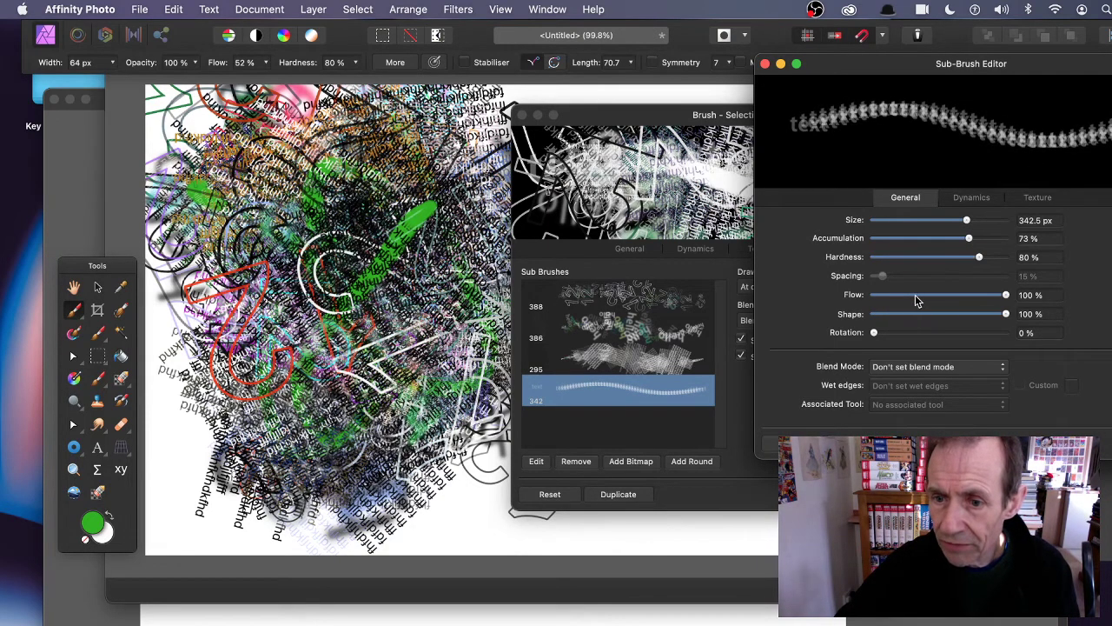
drag(917, 297, 1030, 298)
drag(926, 334, 944, 332)
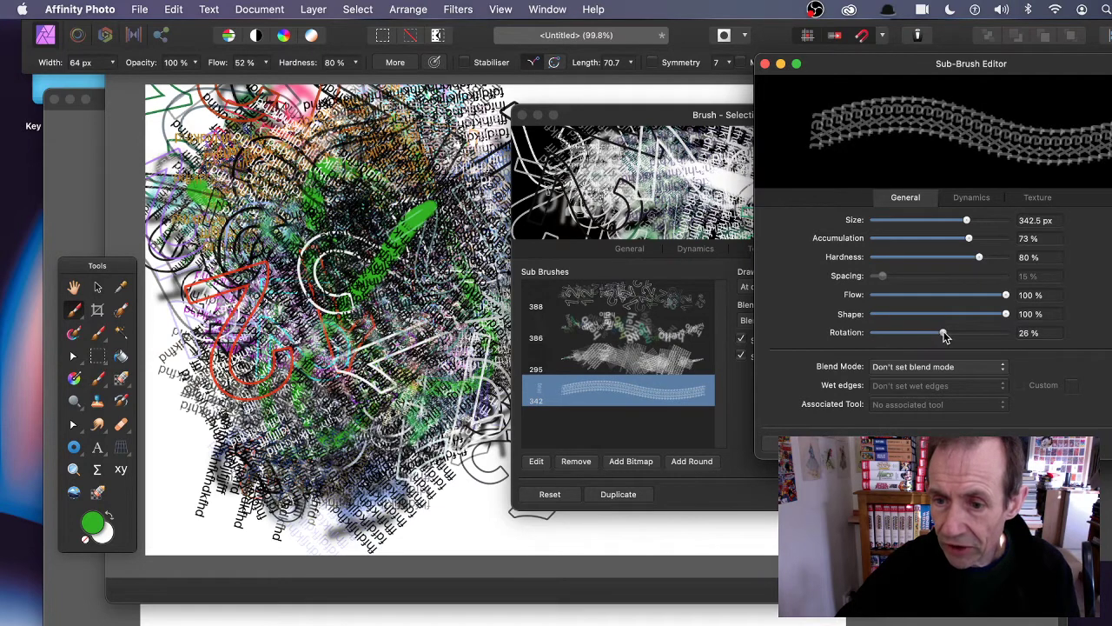
Set the "text" sub brush's size jitter to 80 %, flow jitter to 42 % and Scatter Y to 176 %.
click(976, 199)
drag(894, 224, 980, 223)
drag(912, 257, 929, 258)
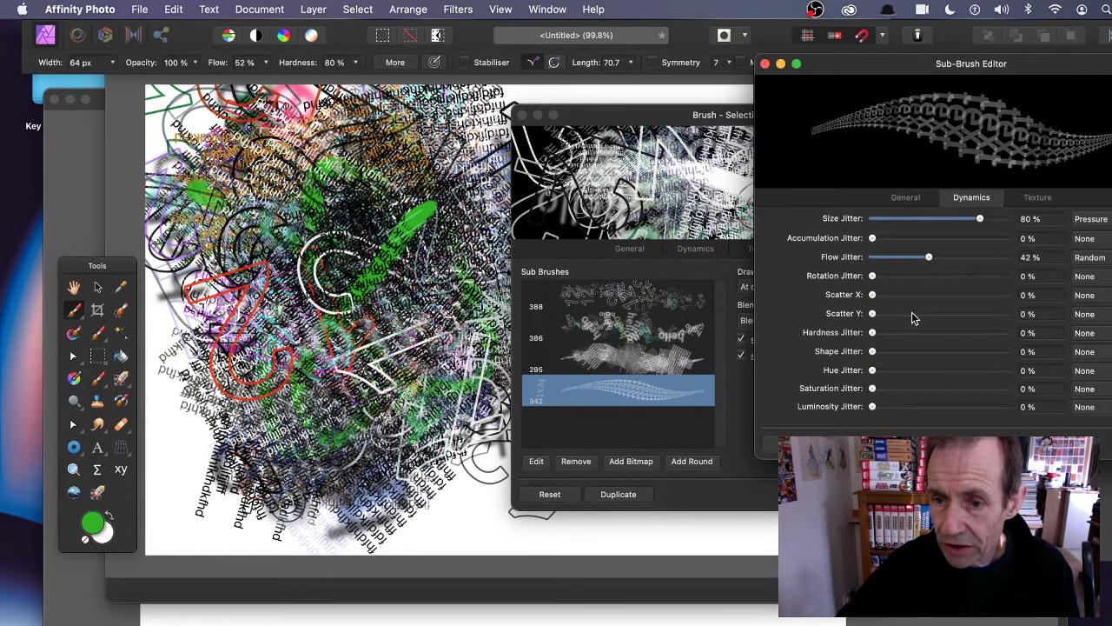
mouse_move(925, 320)
mouse_down()
mouse_move(941, 319)
mouse_move(931, 320)
mouse_up()
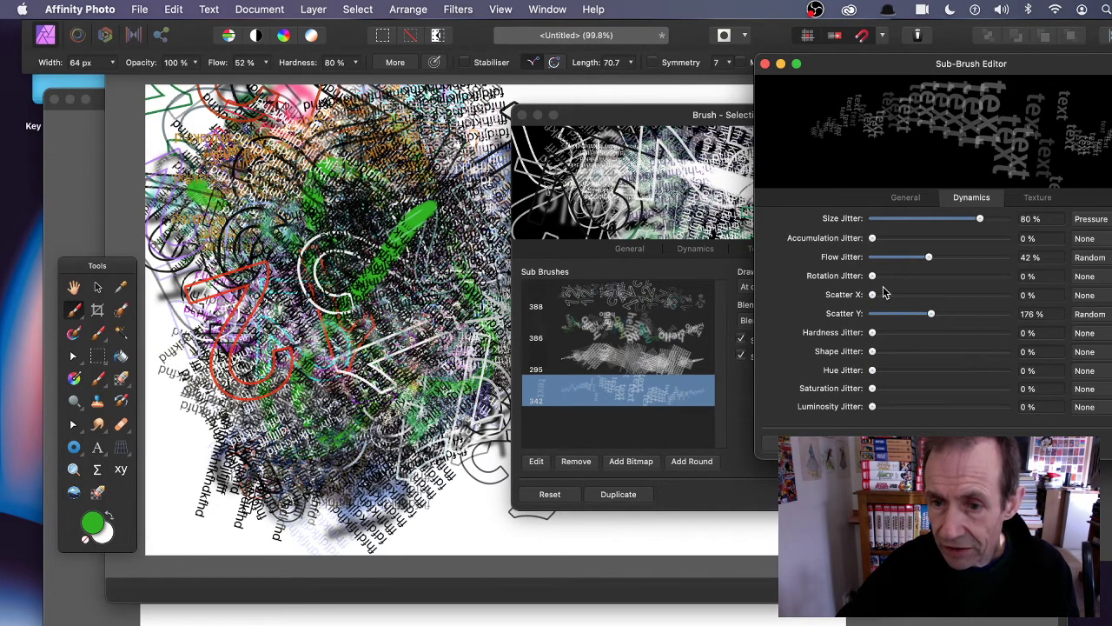
Set the "text" sub brush's rotation jitter to 59 %, hue jitter 74 %, saturation jitter 57 % and luminosity jitter 85 %, and close its editor.
drag(895, 279, 951, 278)
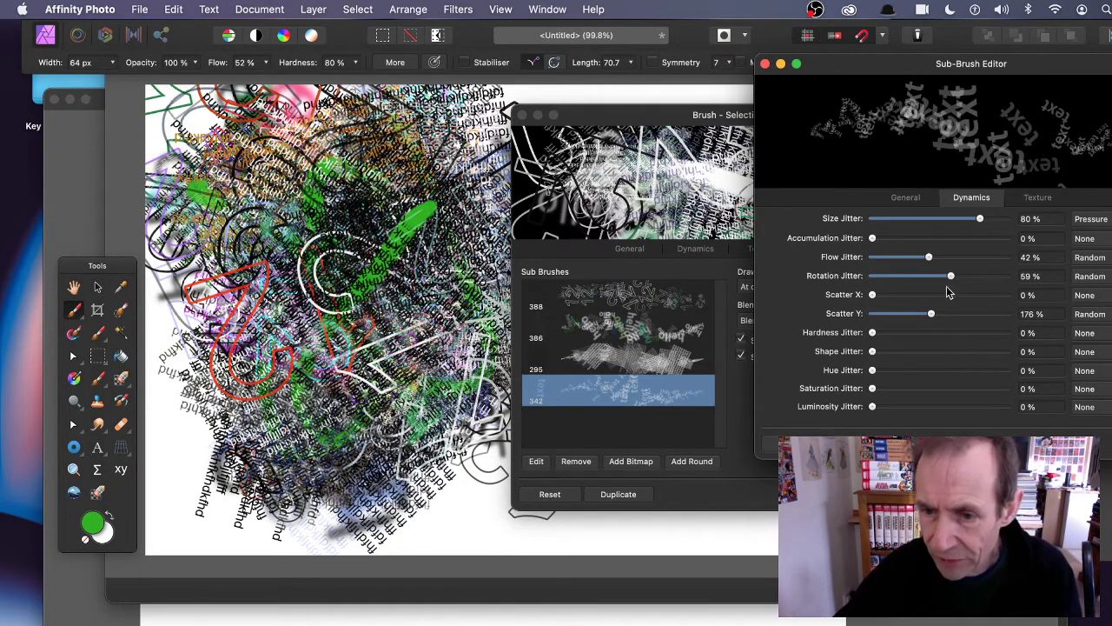
mouse_move(897, 374)
mouse_down()
mouse_move(973, 372)
mouse_move(948, 391)
mouse_move(986, 408)
mouse_up()
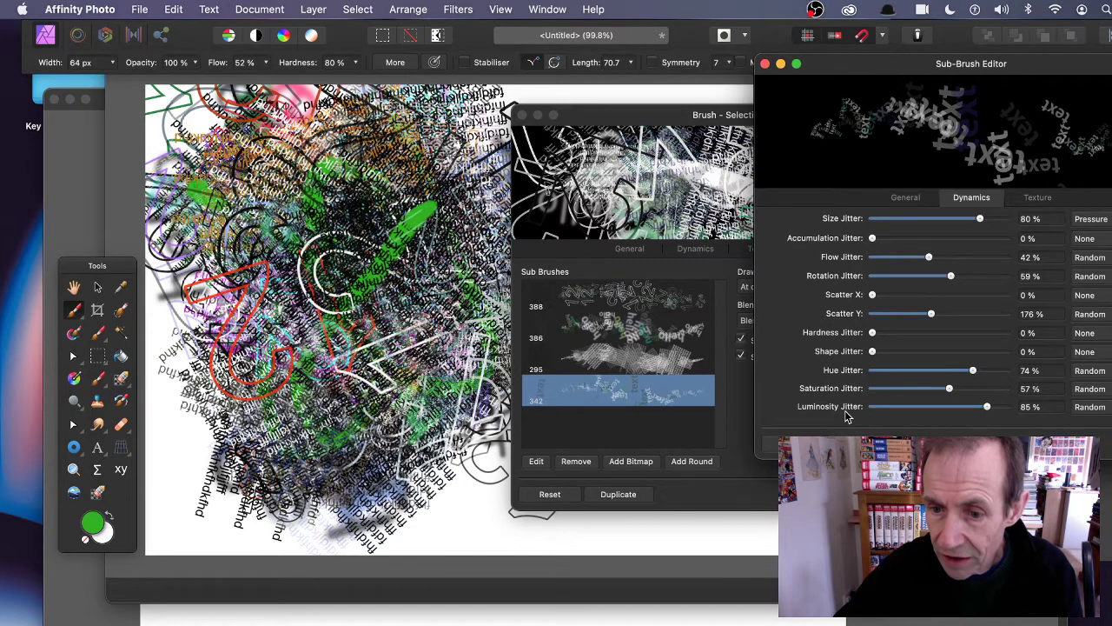
key(Escape)
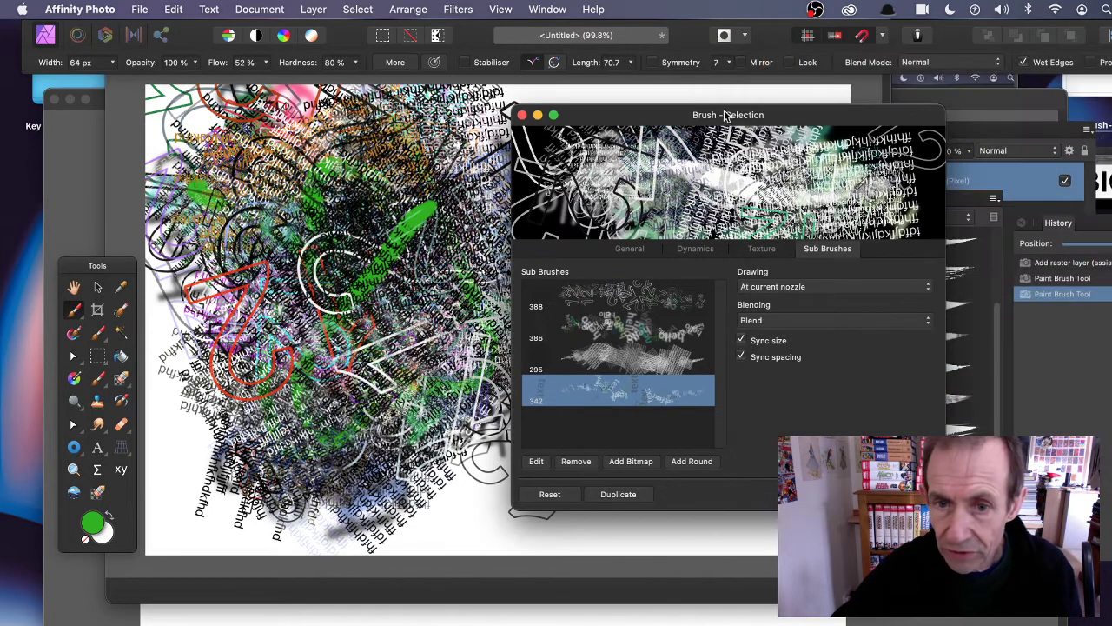
Move the brush settings window away from the artwork and set the main brush's size to 46 px.
drag(648, 108, 750, 83)
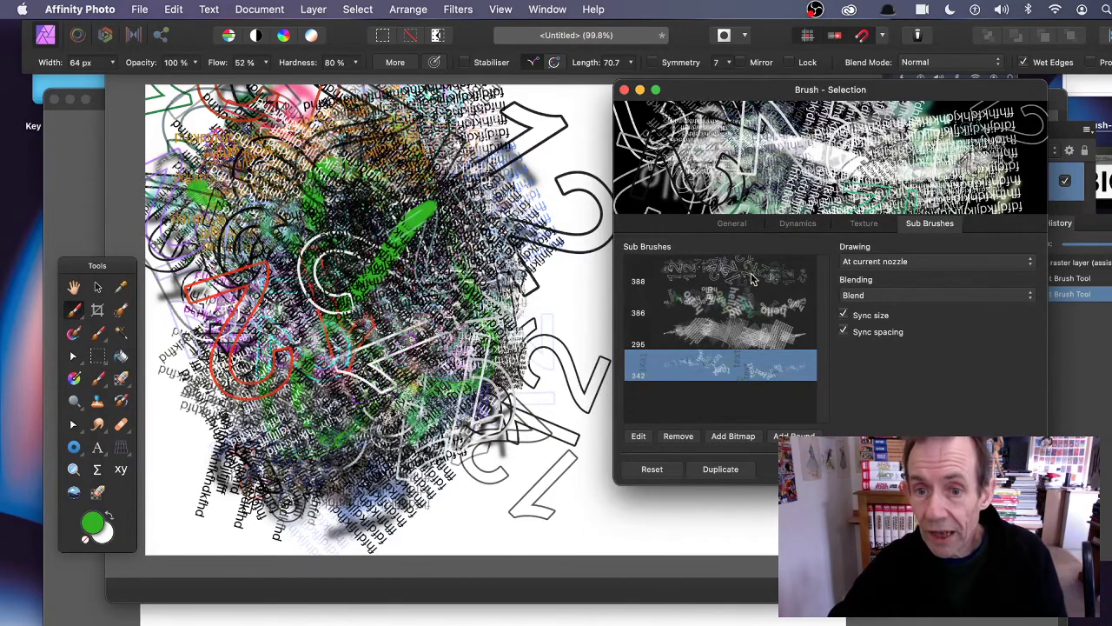
click(730, 224)
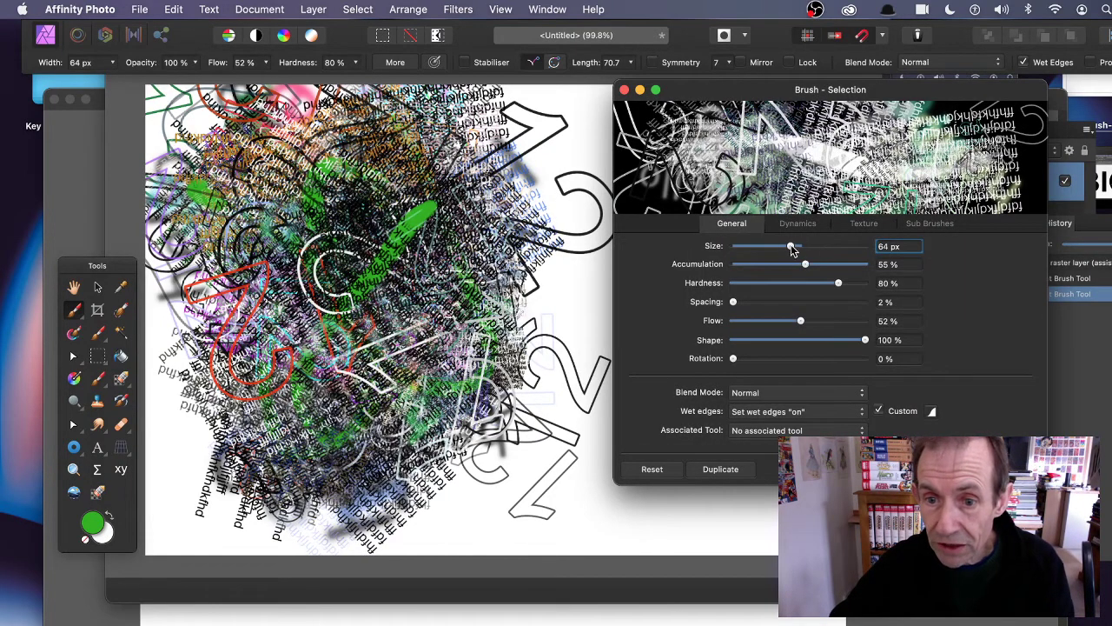
drag(792, 250, 783, 250)
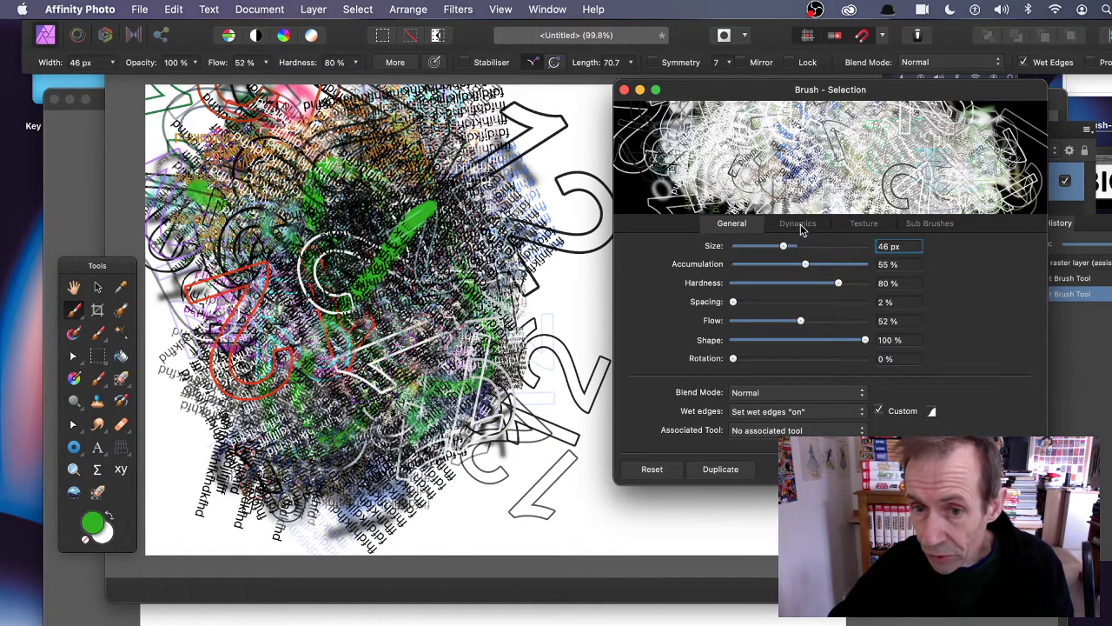
Set the main brush's rotation jitter to 67 %, hue jitter 80 %, saturation jitter 79 % and luminosity jitter 78 %.
click(798, 224)
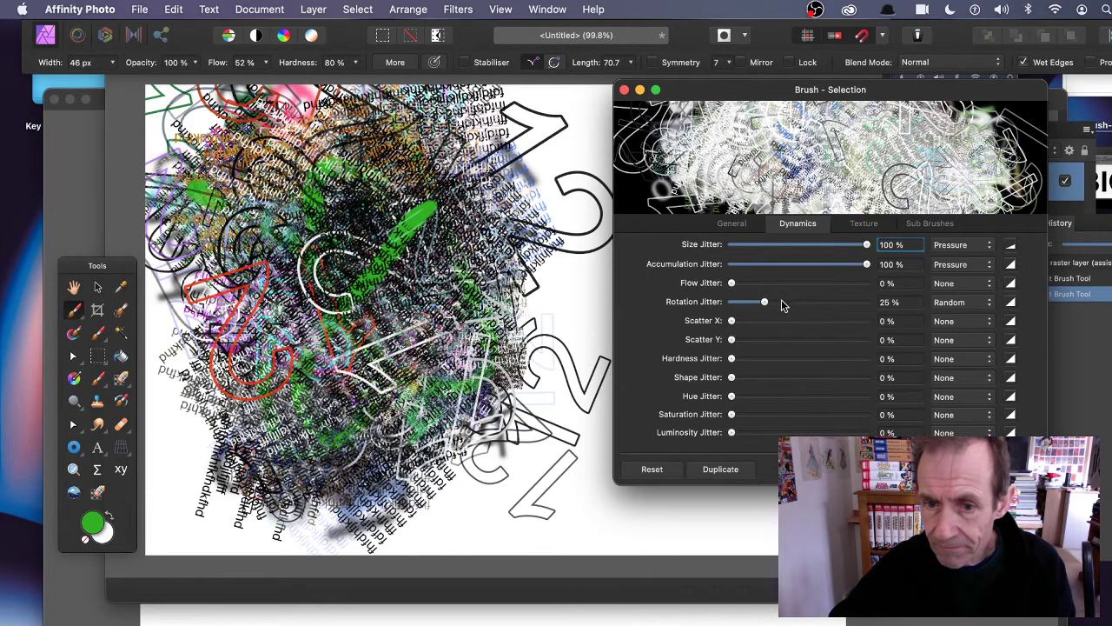
drag(782, 304, 814, 304)
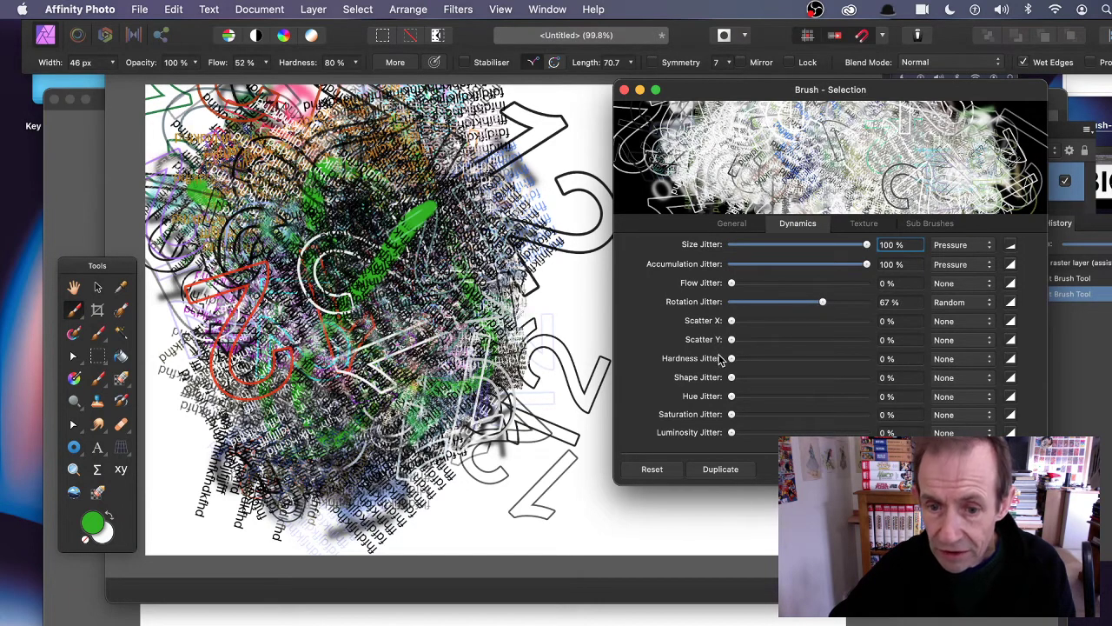
drag(735, 398, 838, 415)
drag(731, 432, 837, 433)
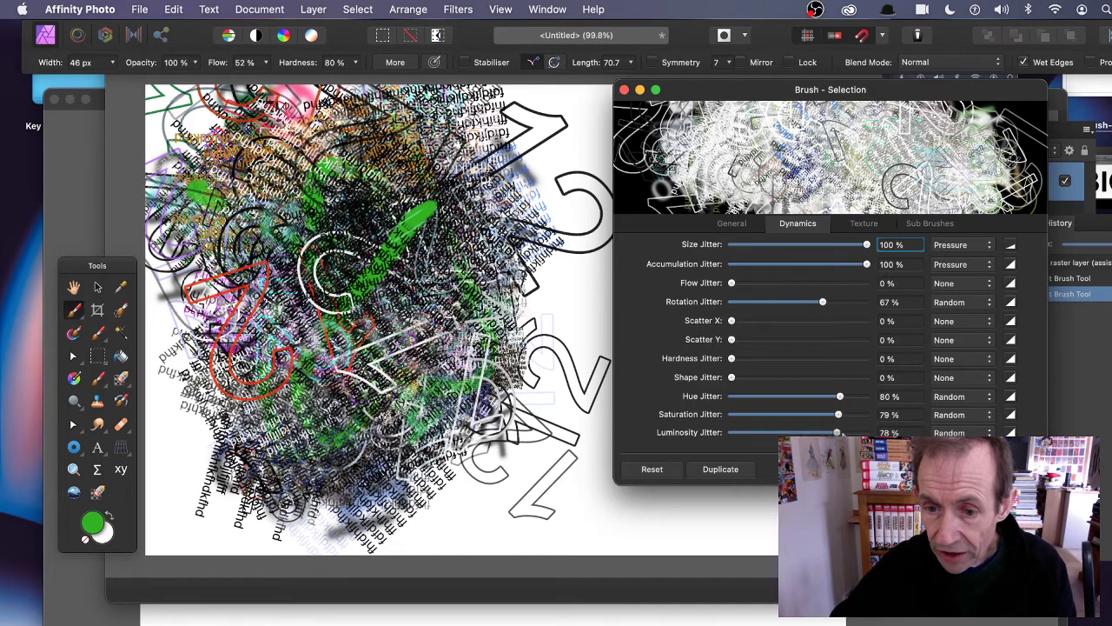
Select the main brush's existing nozzle in the texture settings and set the nozzle controller to Pressure.
click(921, 225)
click(865, 225)
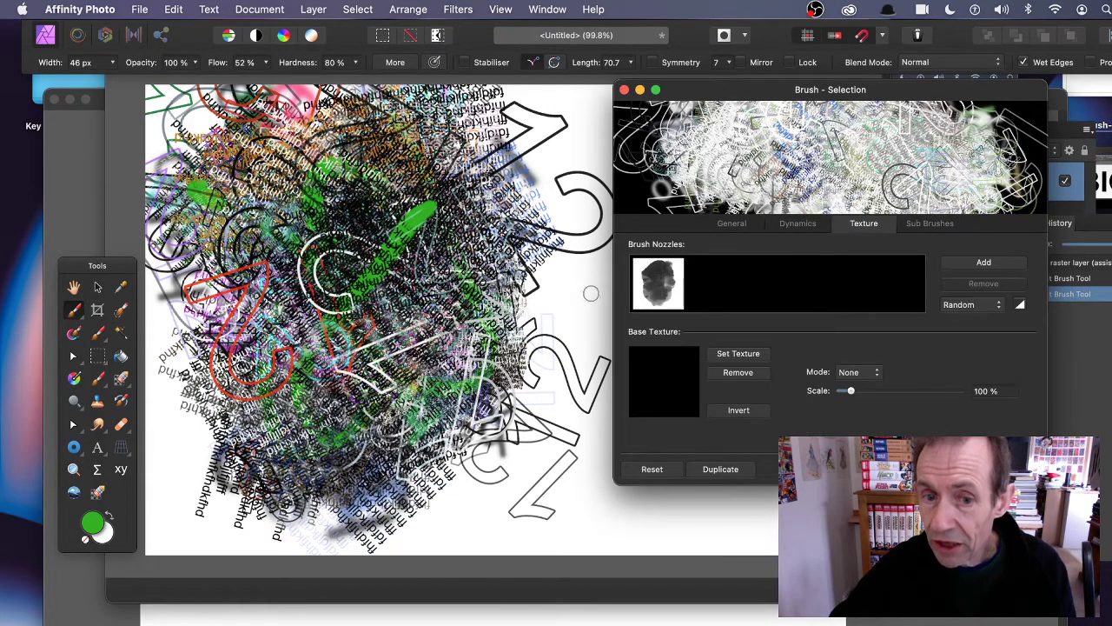
click(667, 289)
click(732, 368)
click(669, 285)
click(752, 372)
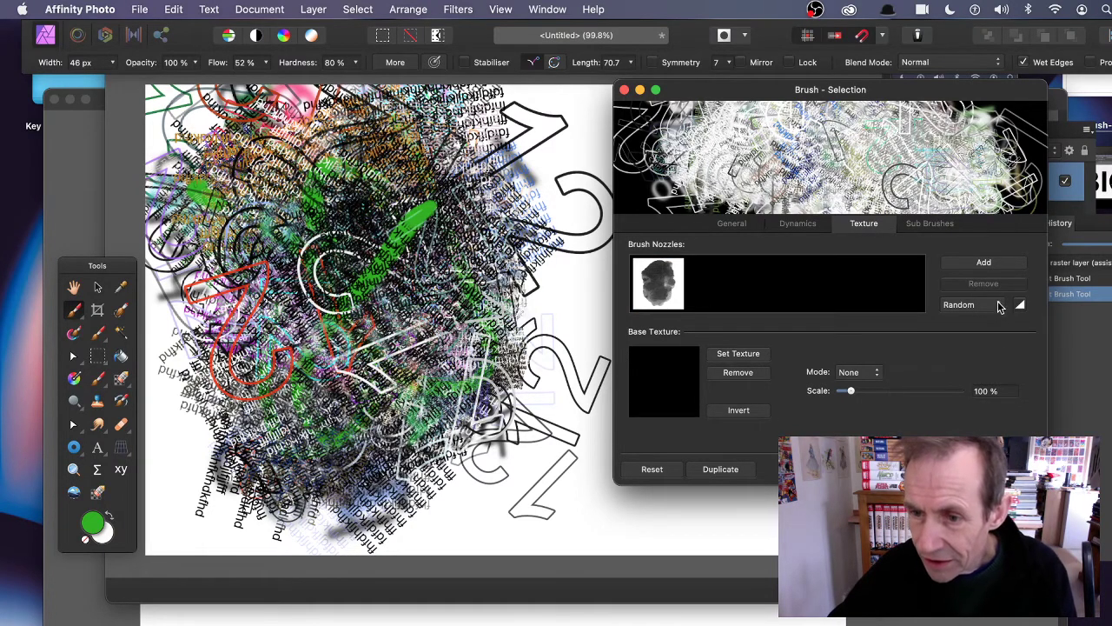
click(655, 295)
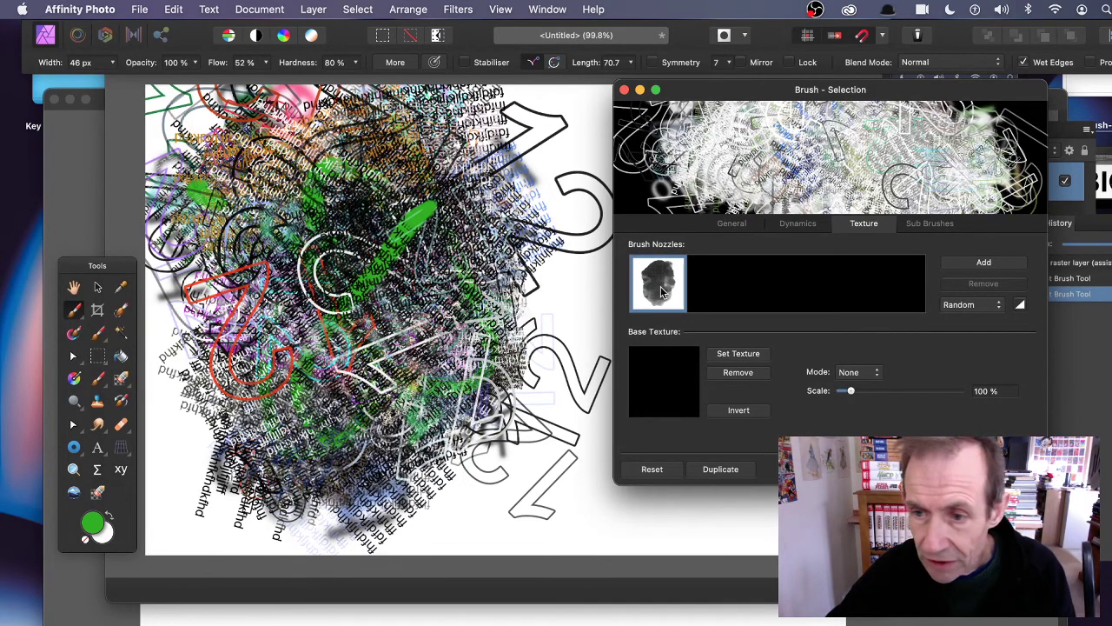
click(978, 305)
click(973, 321)
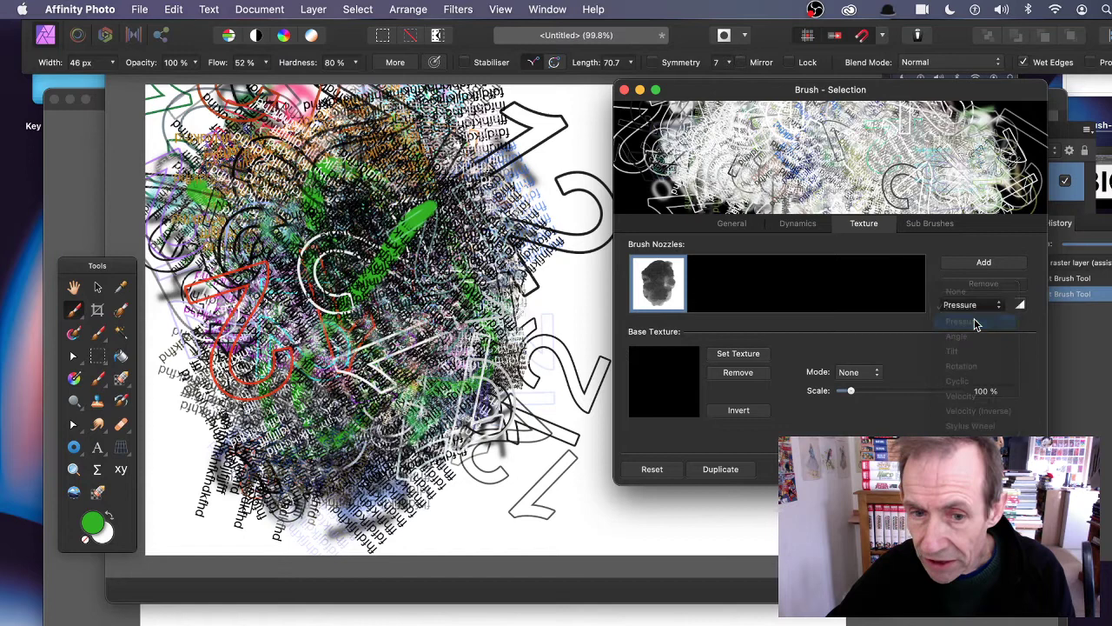
Add type-brush-03.png from the Desktop as a second brush nozzle and select it.
click(983, 264)
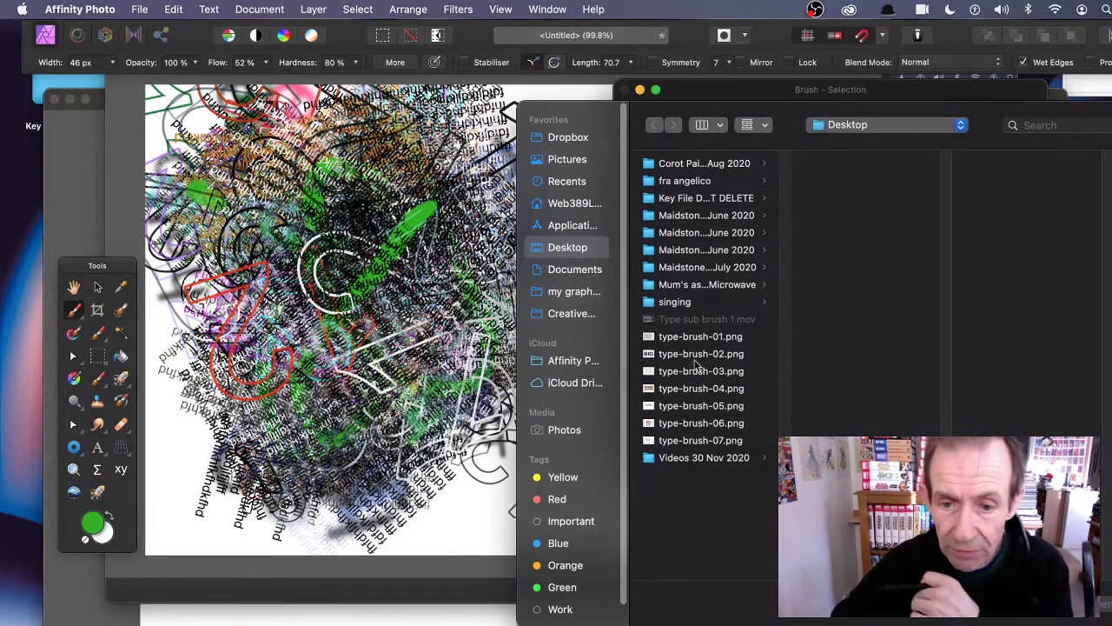
click(720, 372)
click(1105, 602)
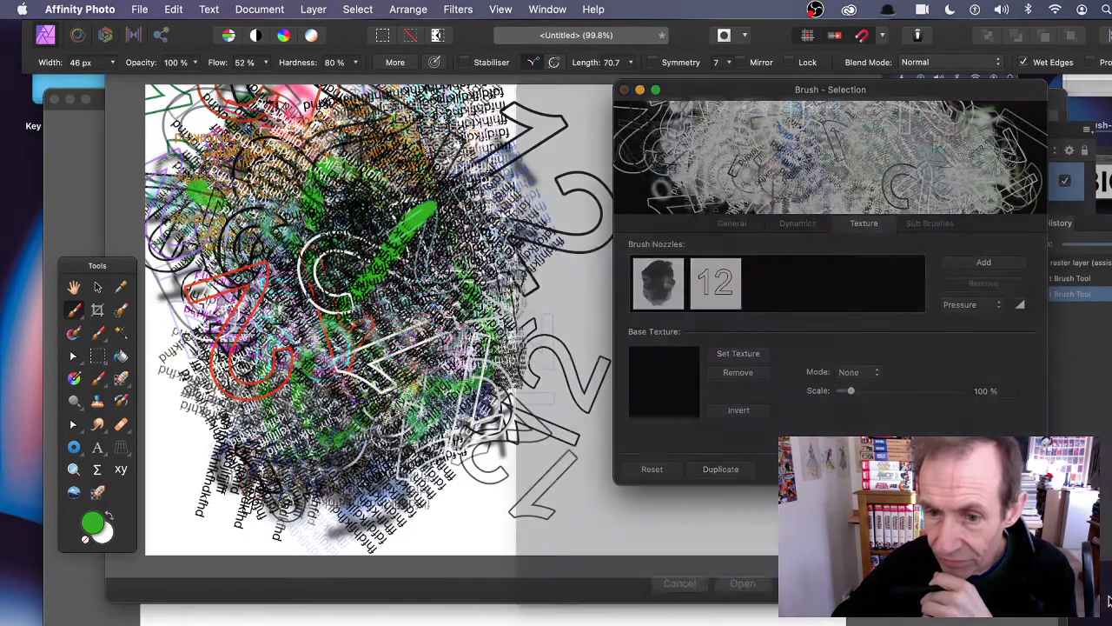
click(715, 291)
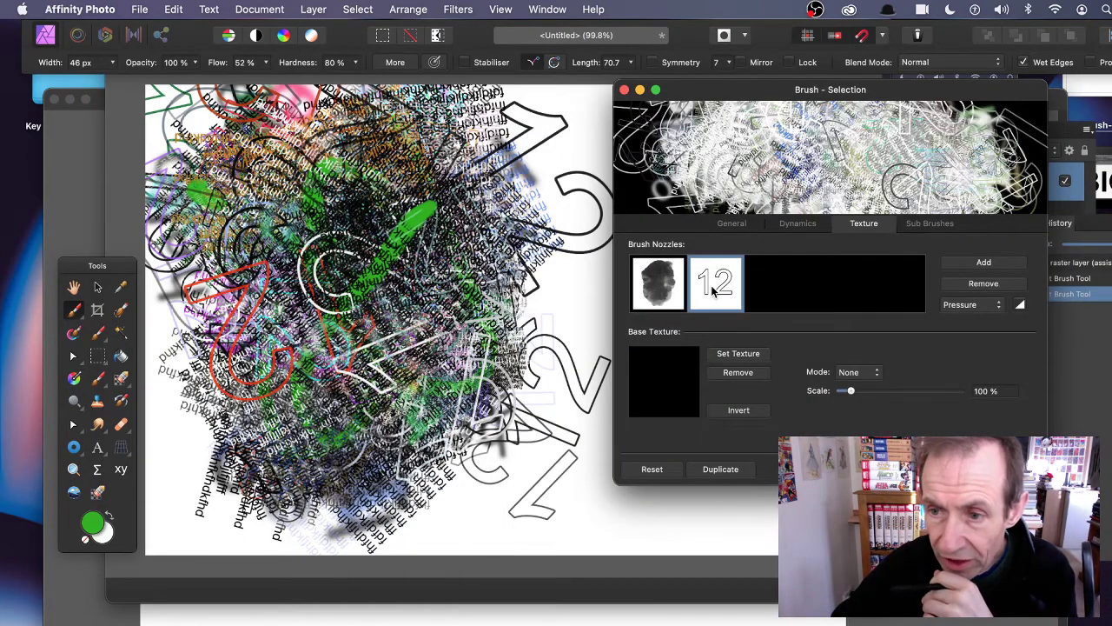
Remove the brush's original blot-shaped nozzle and select the remaining "12" nozzle.
click(657, 290)
click(983, 284)
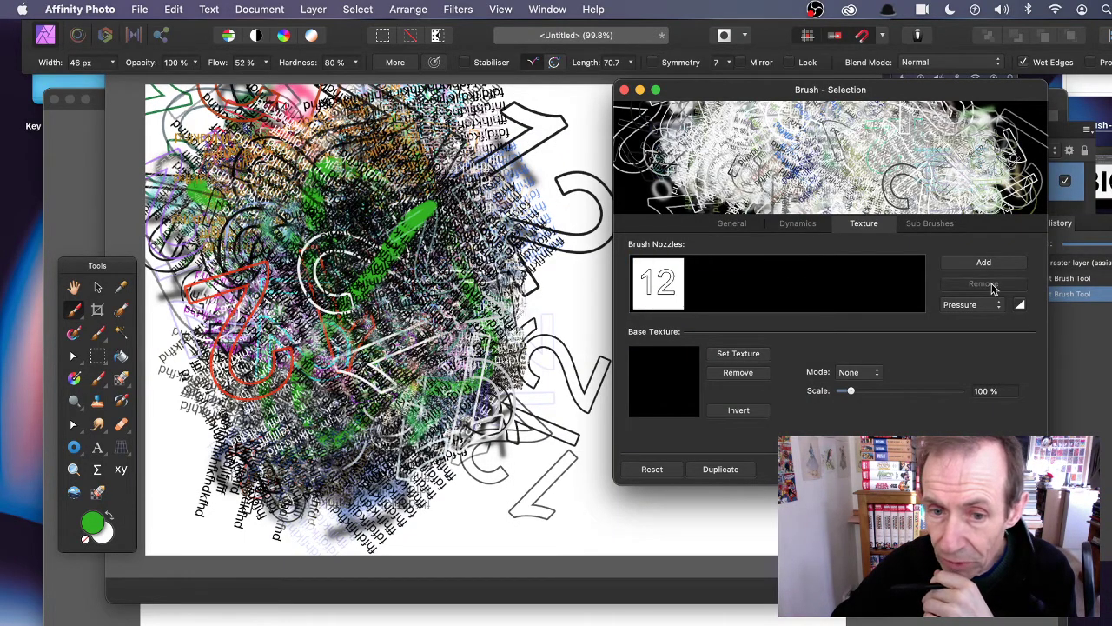
click(665, 289)
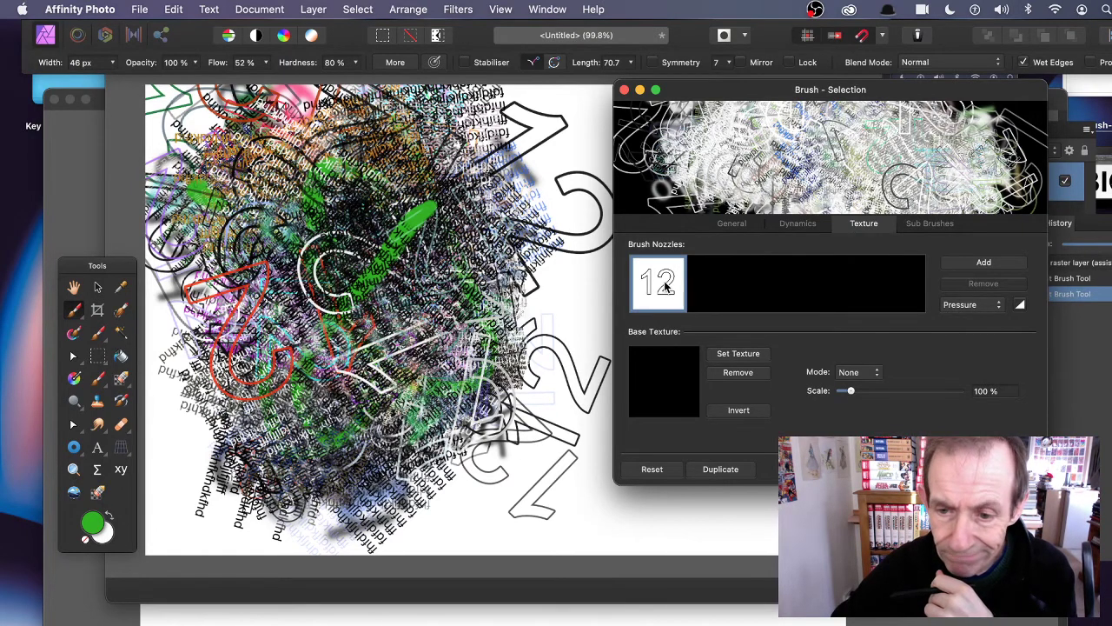
Set the brush's base texture scale to 291 % and its mode to Nozzle, and close the brush settings.
drag(873, 391, 872, 393)
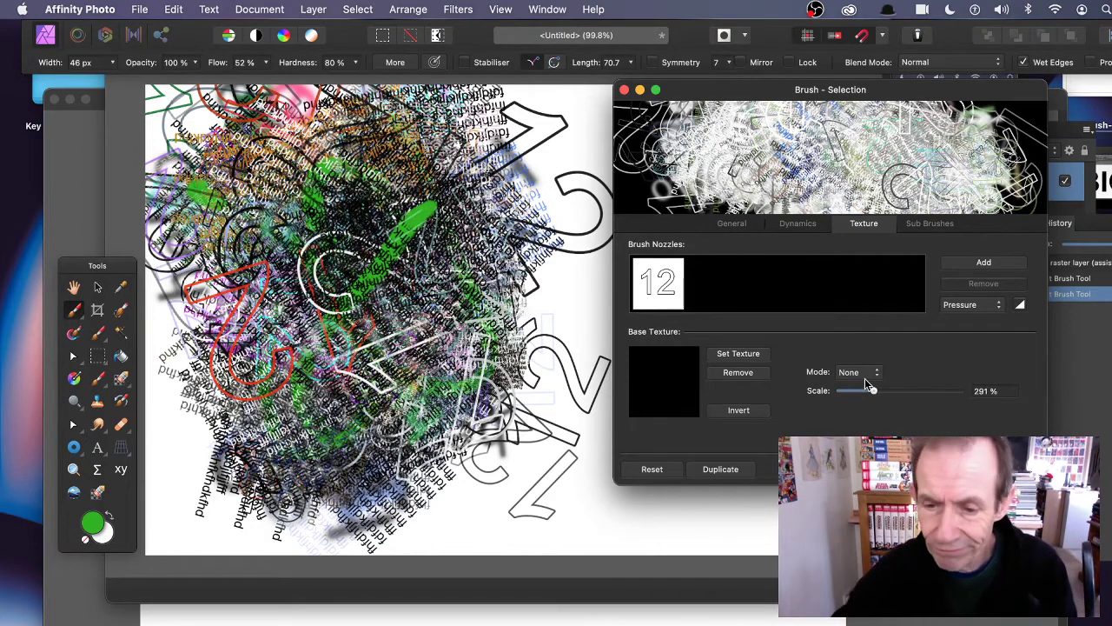
click(867, 376)
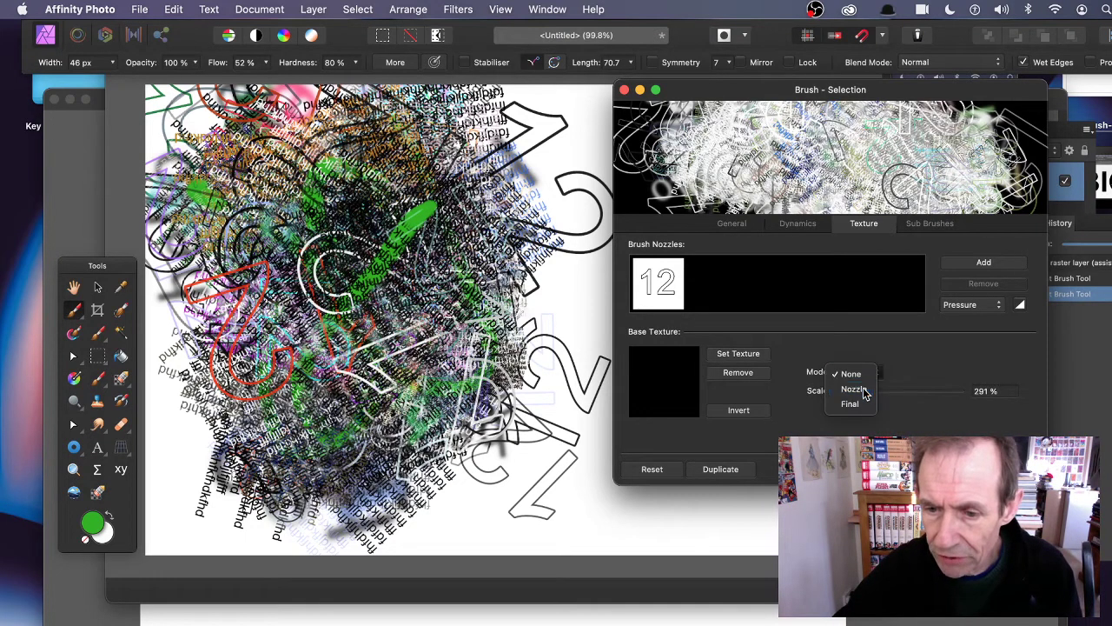
click(864, 390)
click(850, 376)
click(913, 348)
click(807, 223)
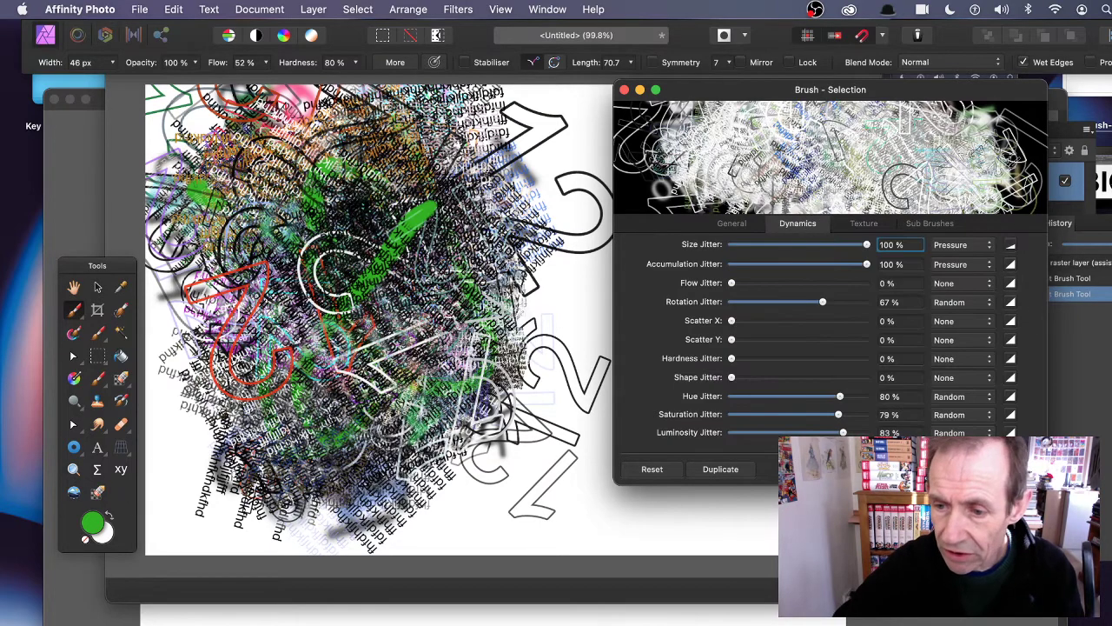
click(624, 90)
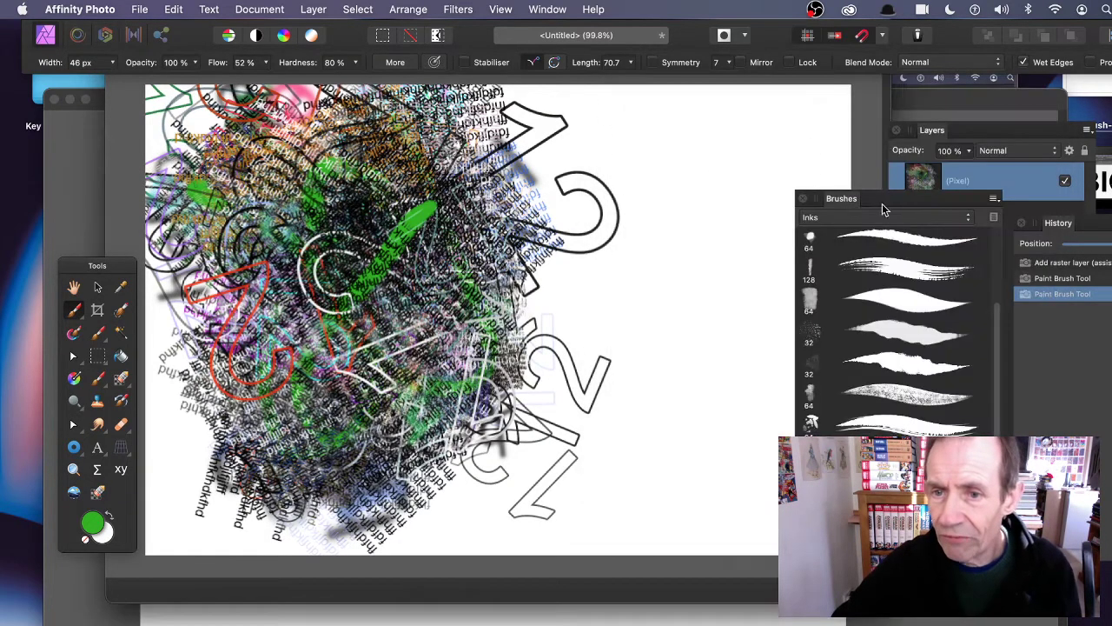
Paint trial strokes over the centre, right and upper-left of the canvas with the 46 px text brush.
click(572, 287)
mouse_move(572, 287)
mouse_down()
mouse_move(608, 276)
mouse_move(691, 303)
mouse_move(671, 229)
mouse_move(705, 276)
mouse_move(691, 351)
mouse_move(607, 365)
mouse_move(598, 441)
mouse_move(707, 356)
mouse_move(651, 317)
mouse_move(594, 233)
mouse_move(633, 325)
mouse_move(605, 417)
mouse_move(562, 217)
mouse_move(570, 239)
mouse_move(632, 203)
mouse_up()
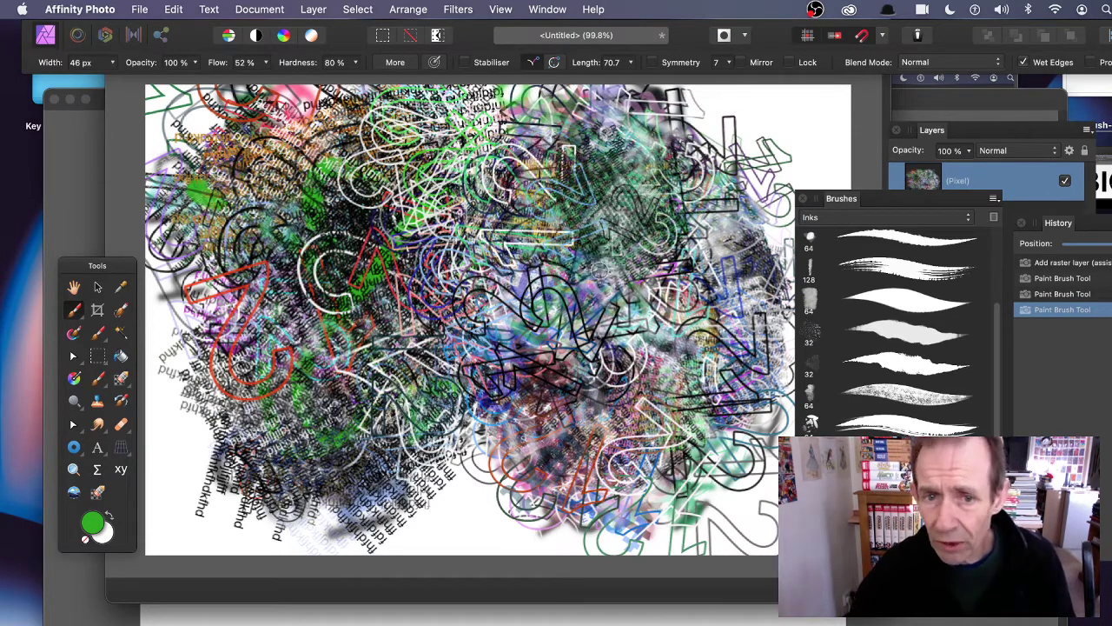
mouse_move(599, 270)
mouse_down()
mouse_move(660, 260)
mouse_move(591, 409)
mouse_move(564, 287)
mouse_move(524, 418)
mouse_up()
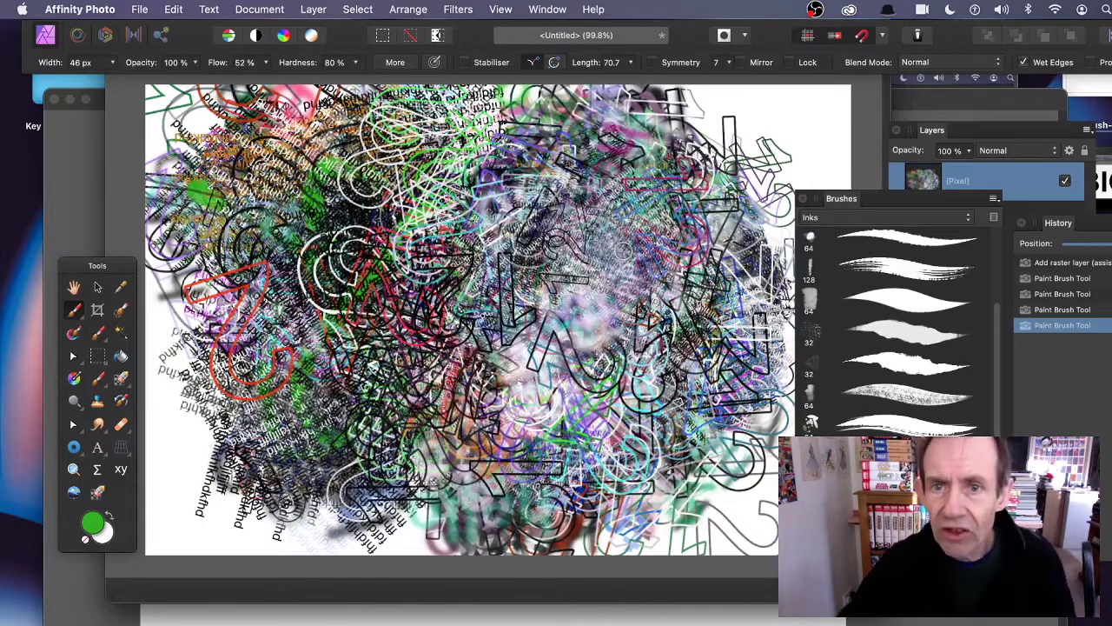
mouse_move(565, 269)
mouse_down()
mouse_move(665, 243)
mouse_move(470, 209)
mouse_move(389, 232)
mouse_move(609, 217)
mouse_move(591, 295)
mouse_move(512, 287)
mouse_move(216, 128)
mouse_up()
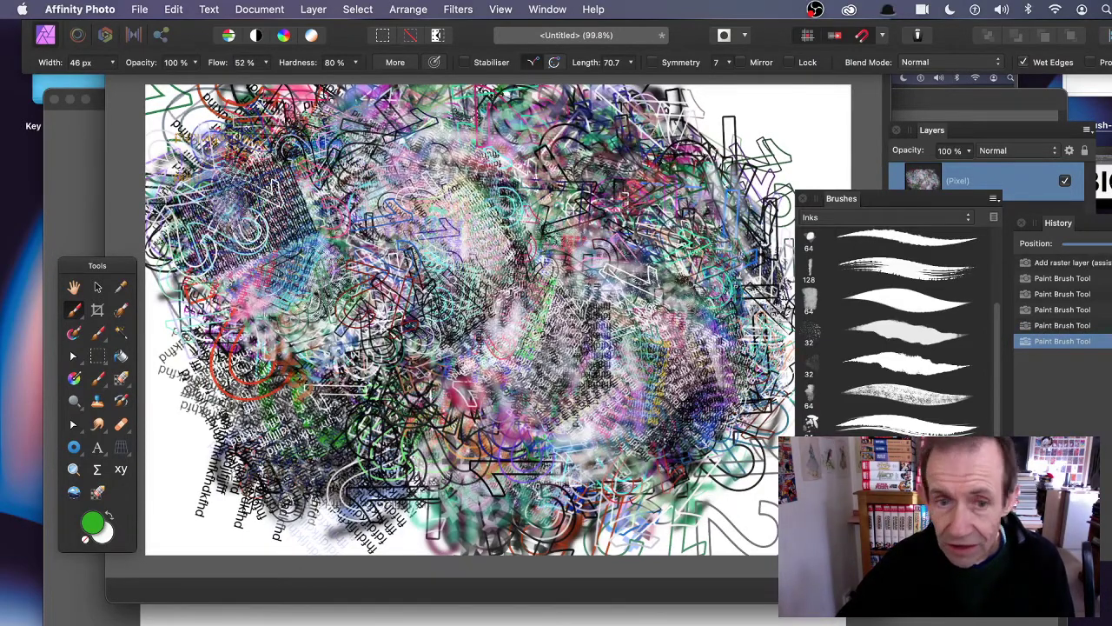
Set the brush width to 150 px and paint a large trial stroke over the canvas.
click(111, 63)
drag(110, 76, 133, 81)
mouse_move(487, 298)
mouse_down()
mouse_move(557, 287)
mouse_move(573, 269)
mouse_move(566, 323)
mouse_move(324, 207)
mouse_move(470, 348)
mouse_move(539, 322)
mouse_move(522, 252)
mouse_up()
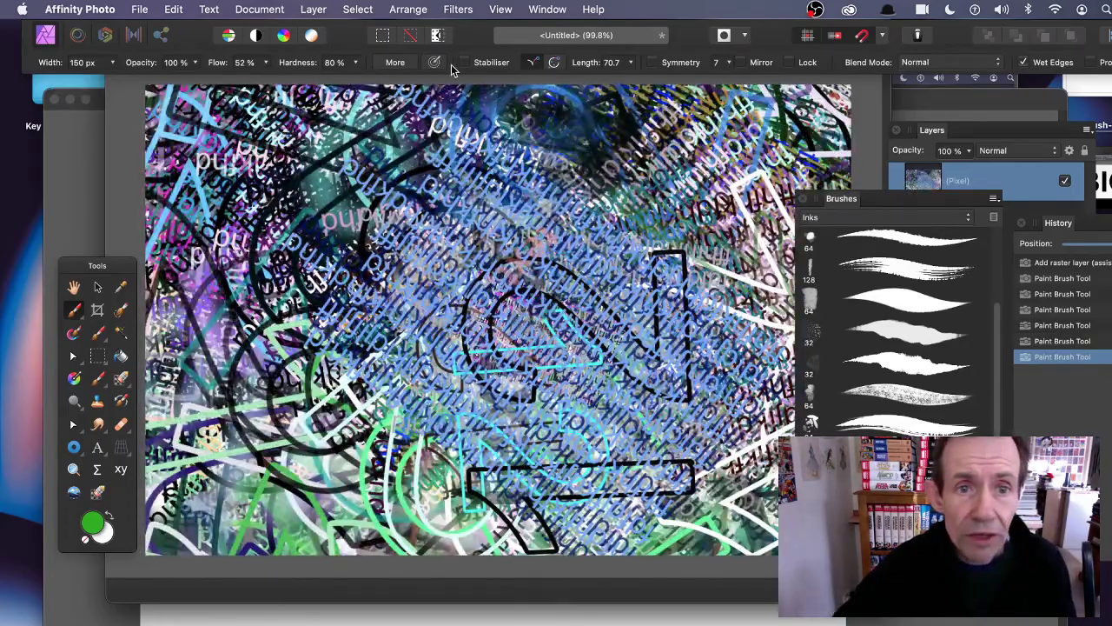
Set the brush width to 18 px and turn on symmetry with the value 7.
click(114, 67)
drag(73, 80, 58, 81)
click(652, 63)
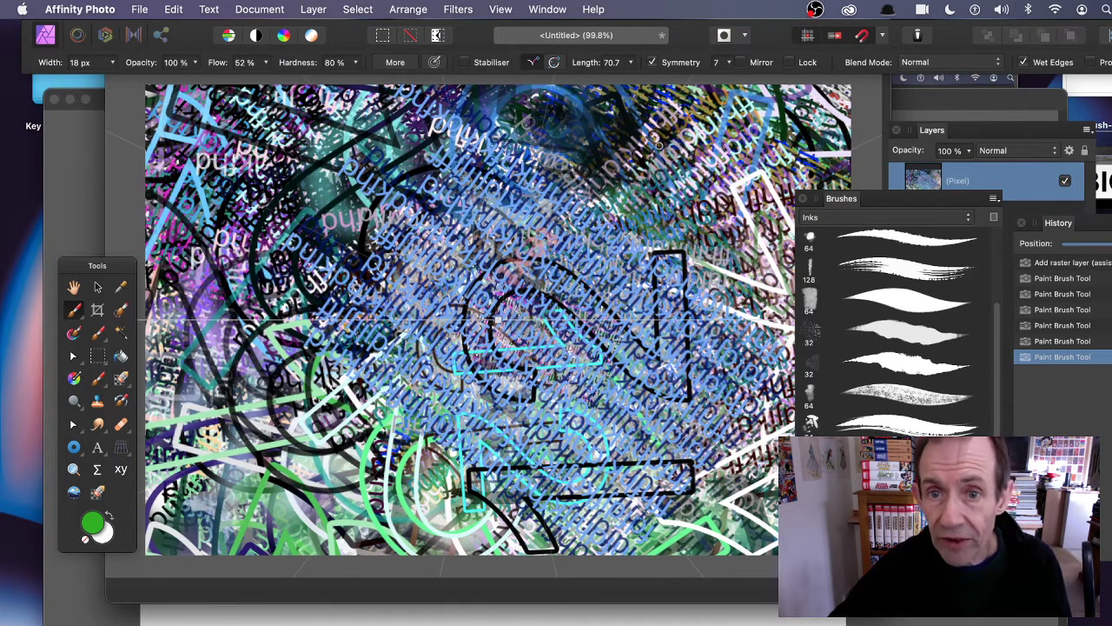
Paint symmetrical strokes from the canvas centre outwards to build a kaleidoscope pattern.
click(474, 179)
mouse_move(473, 192)
mouse_down()
mouse_move(364, 316)
mouse_move(579, 251)
mouse_move(283, 382)
mouse_move(314, 546)
mouse_move(499, 239)
mouse_move(530, 287)
mouse_move(664, 315)
mouse_move(336, 174)
mouse_move(281, 379)
mouse_move(542, 371)
mouse_move(519, 264)
mouse_up()
drag(335, 75, 478, 89)
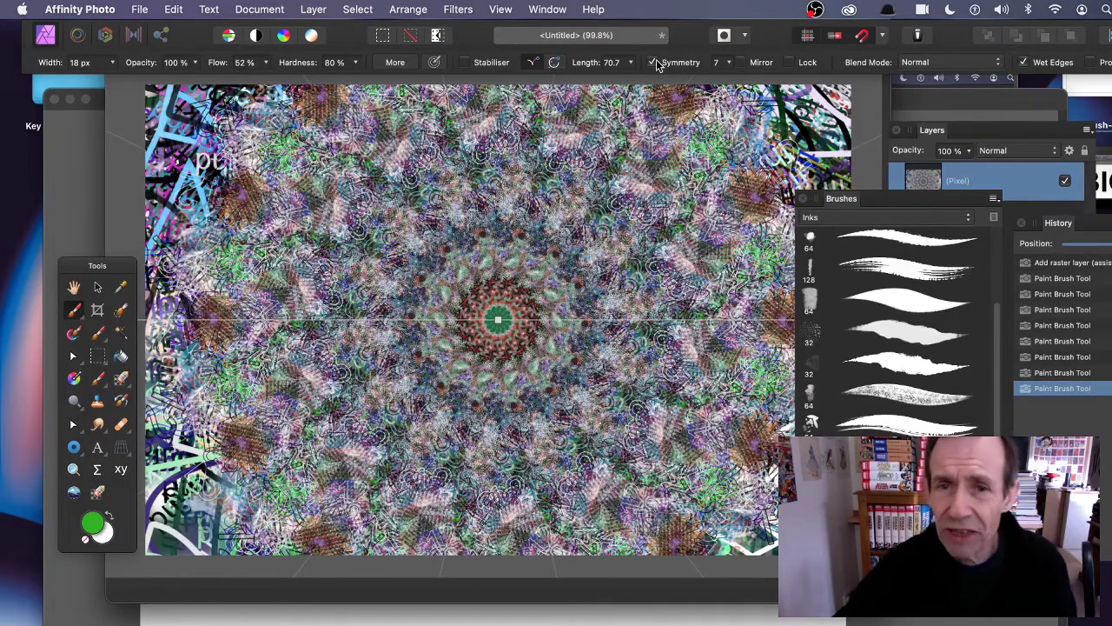
Turn symmetry off and paint a trial stroke across the middle of the canvas.
click(651, 63)
drag(416, 272, 602, 276)
Undo all the brush strokes back to a blank canvas and paint a zigzag stroke across it with the text brush.
key(super+z)
key(super+z)
key(super+z)
key(super+z)
key(super+z)
key(super+z)
key(super+z)
key(super+z)
key(super+z)
key(super+z)
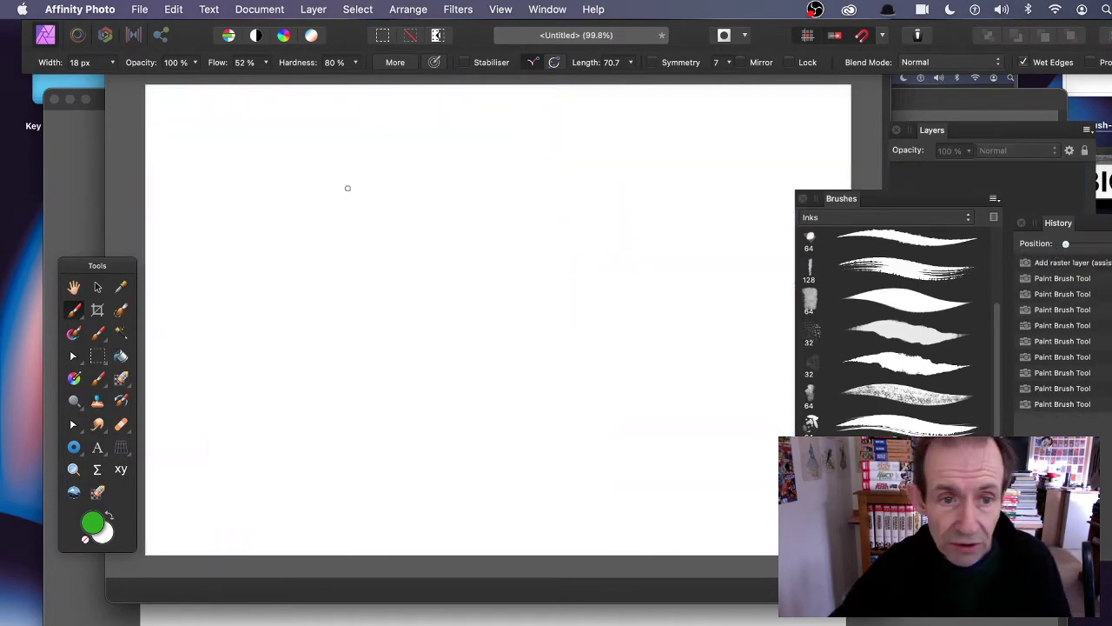
mouse_move(260, 130)
mouse_down()
mouse_move(382, 202)
mouse_move(503, 223)
mouse_move(608, 262)
mouse_move(669, 346)
mouse_move(348, 401)
mouse_move(251, 374)
mouse_move(423, 348)
mouse_move(679, 271)
mouse_move(707, 195)
mouse_move(765, 260)
mouse_up()
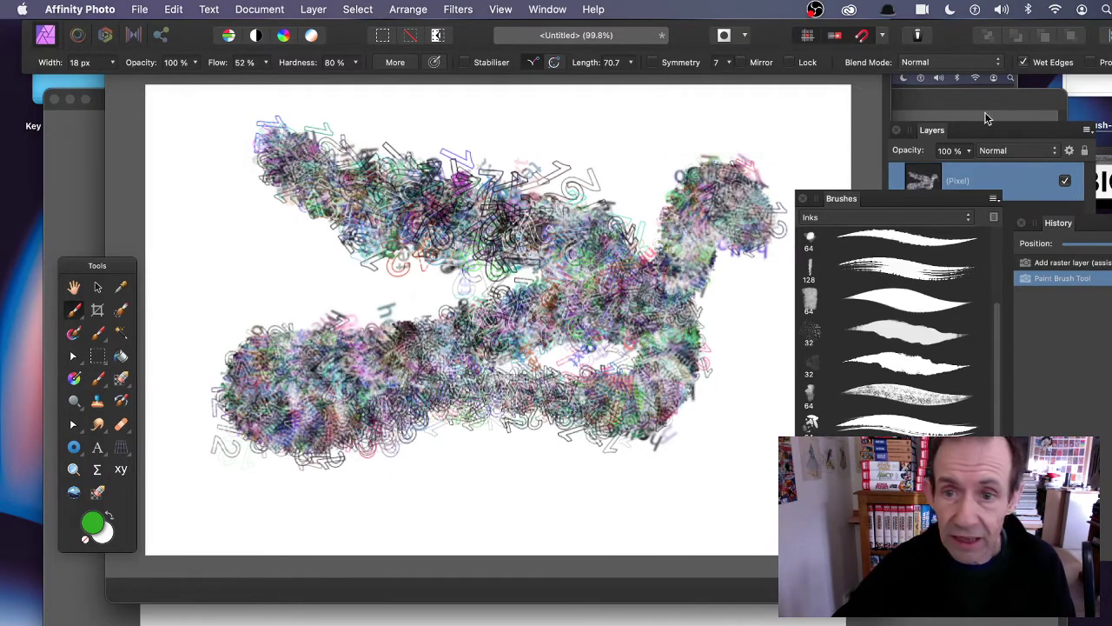
Set the foreground colour to dark red AD3007 and paint over the zigzag with sweeping text brush strokes.
double_click(93, 523)
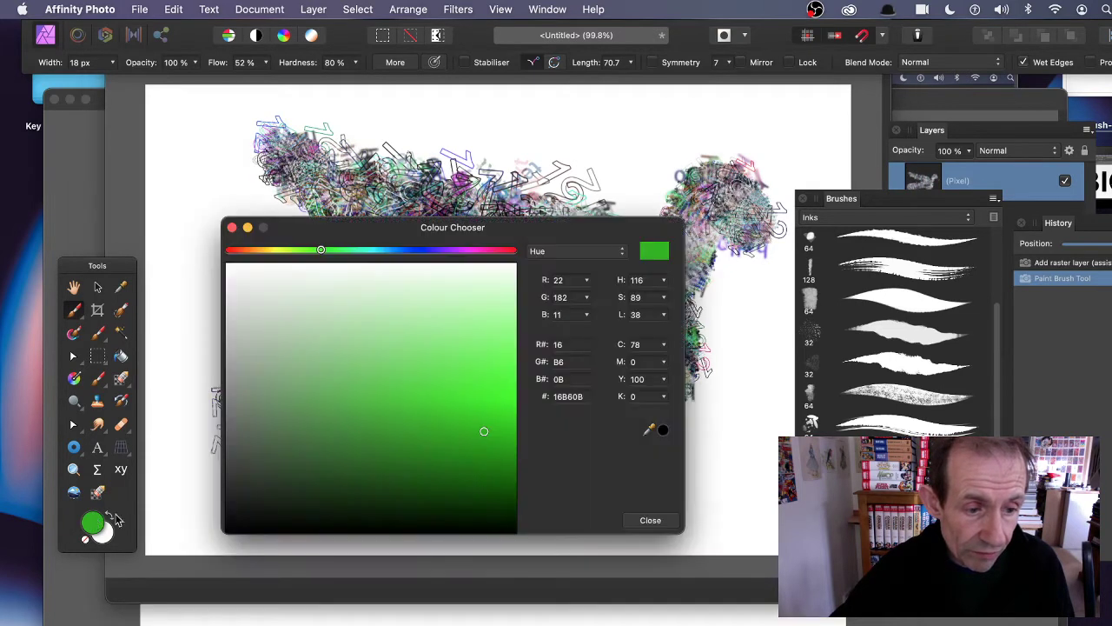
click(242, 250)
drag(489, 429, 495, 437)
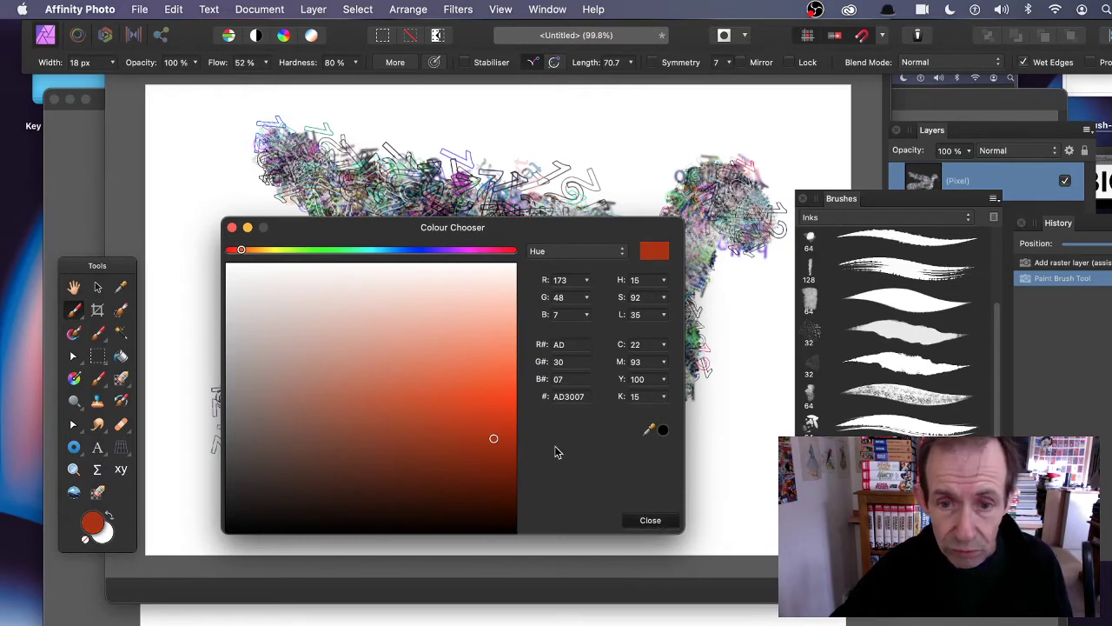
mouse_move(602, 223)
mouse_down()
mouse_move(574, 207)
mouse_move(591, 181)
mouse_move(345, 299)
mouse_move(447, 231)
mouse_move(608, 165)
mouse_move(609, 434)
mouse_move(643, 322)
mouse_move(739, 278)
mouse_move(539, 157)
mouse_move(799, 174)
mouse_move(768, 129)
mouse_up()
mouse_move(566, 303)
mouse_down()
mouse_move(512, 461)
mouse_move(213, 102)
mouse_up()
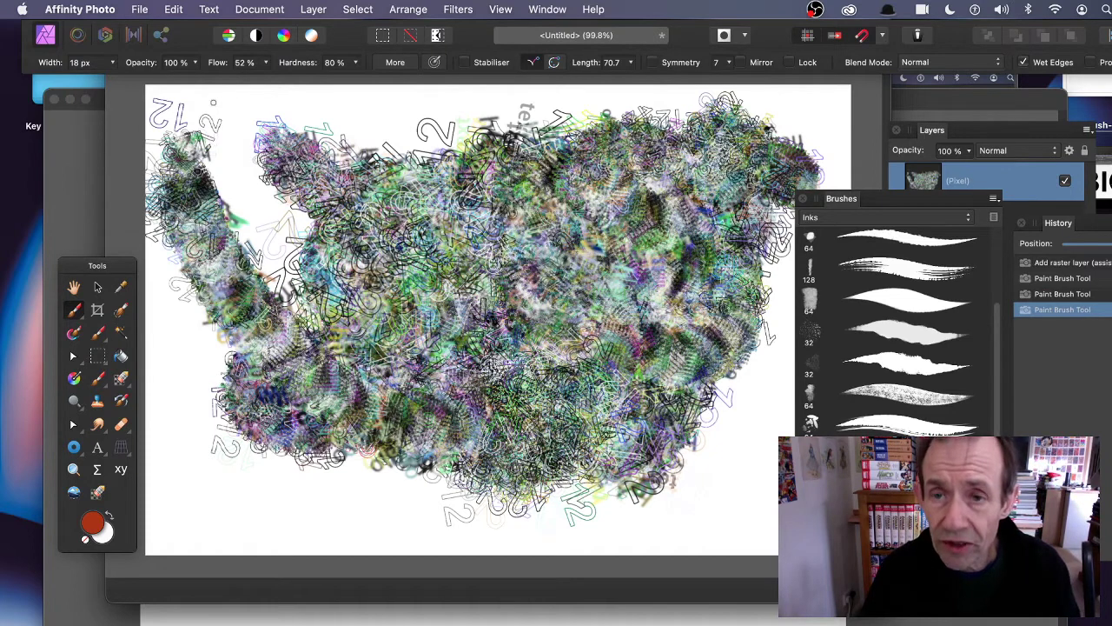